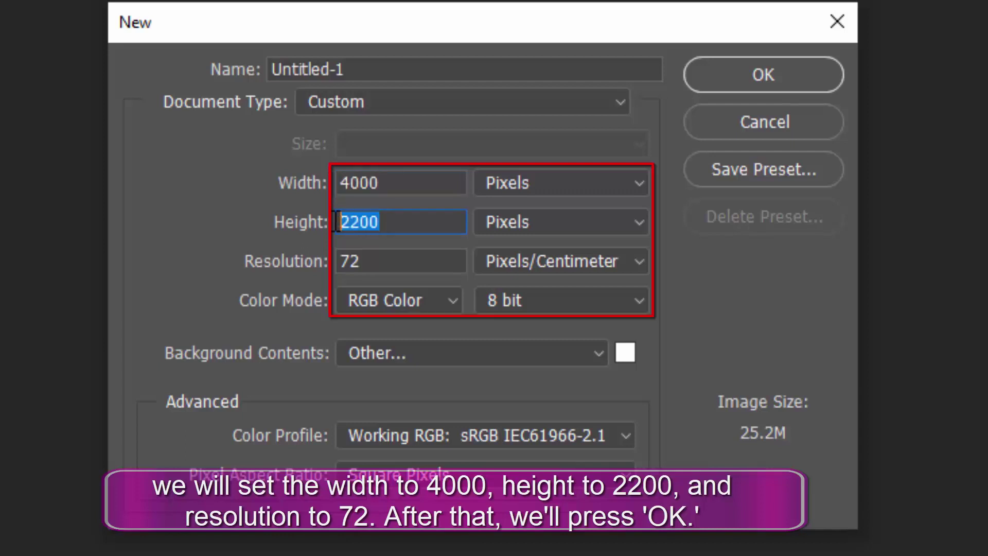
Step: Create a new RGB document 4000 pixels wide and 2200 pixels high at a resolution of 72 pixels/centimeter
drag(375, 260, 326, 260)
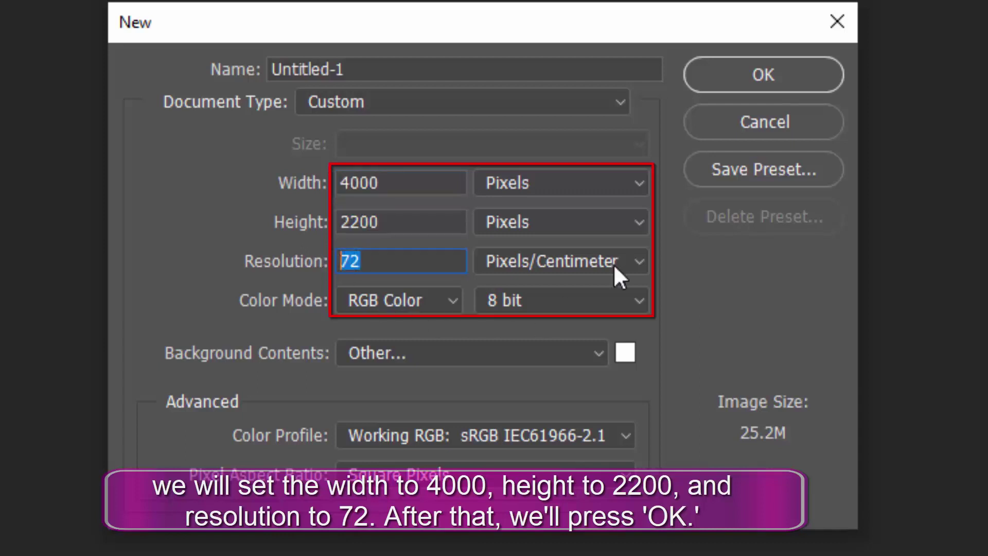
click(752, 79)
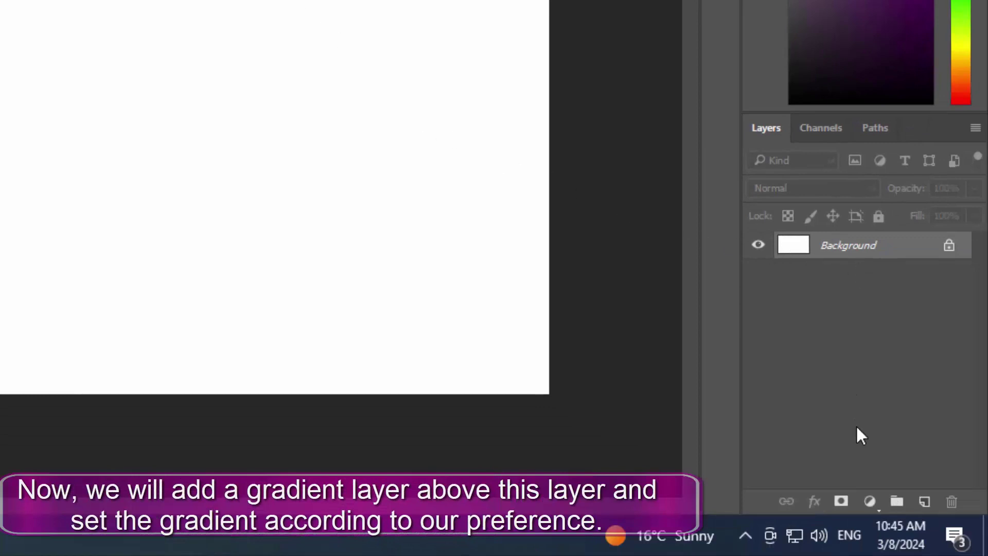
Step: Add a gradient fill layer above the Background layer and base its gradient on the Black, White preset
click(869, 502)
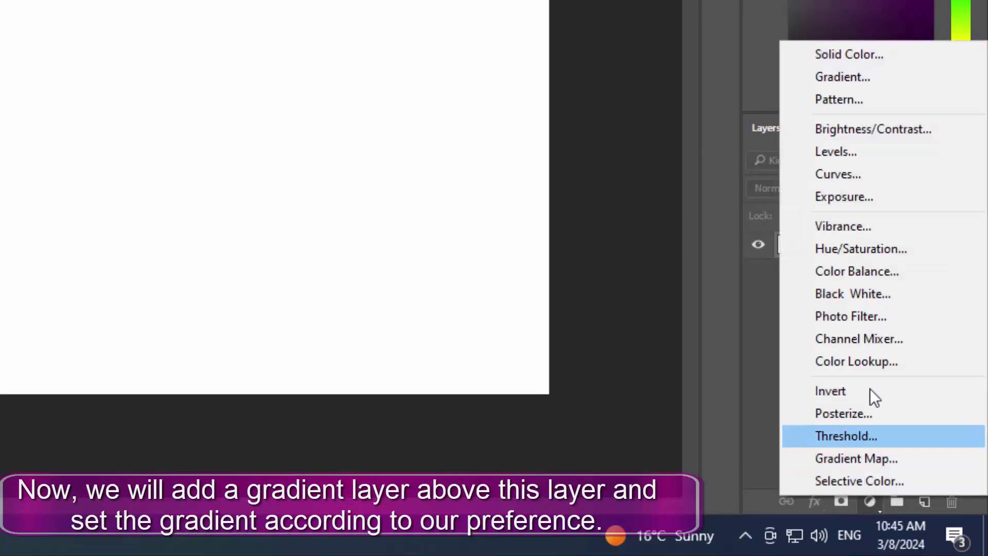
click(852, 79)
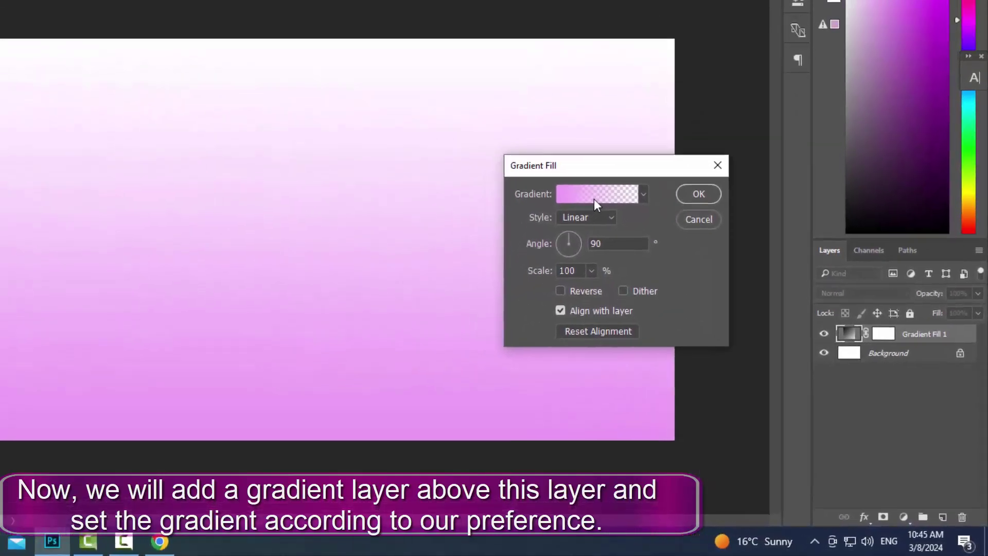
click(594, 199)
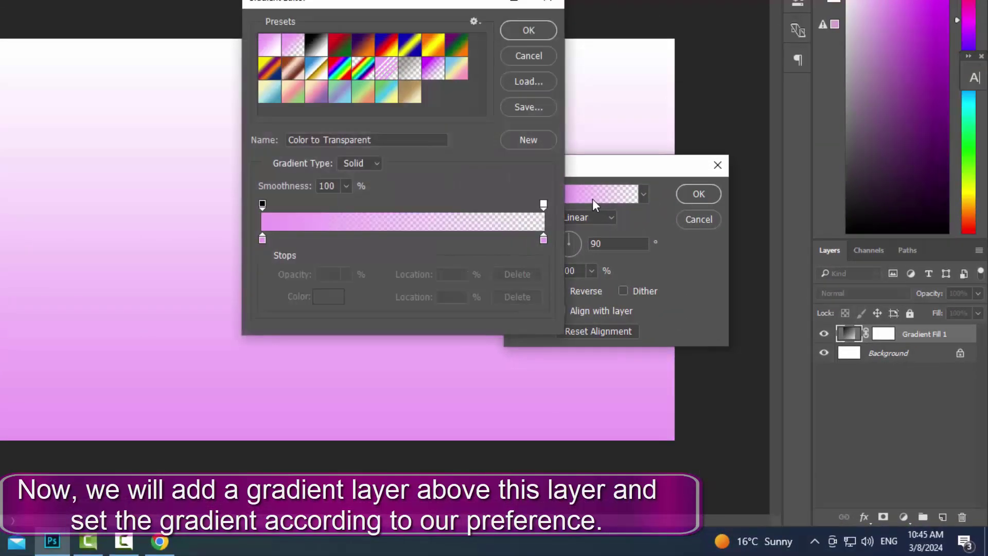
click(319, 52)
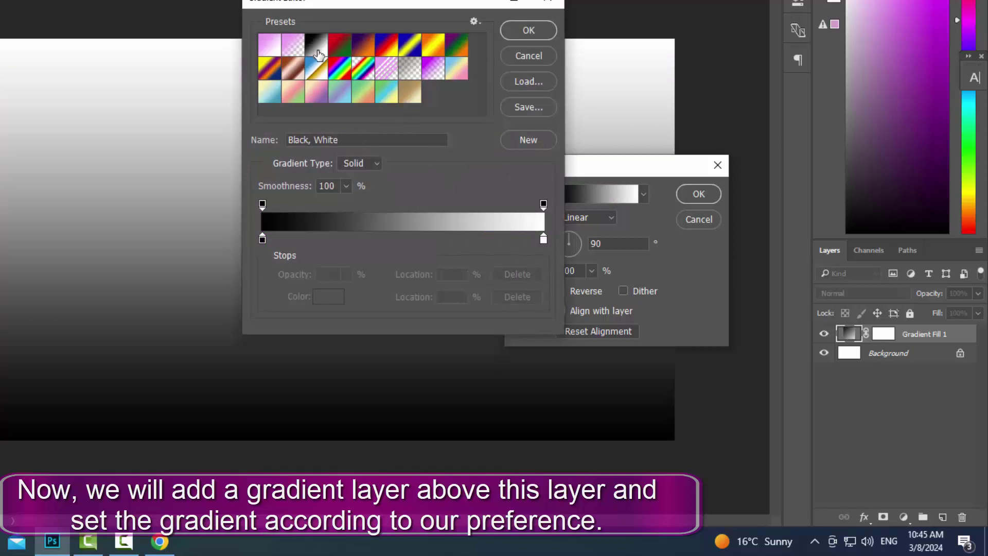
Step: Set the gradient's black colour stop to #ed1616 and accept the edited gradient
click(262, 239)
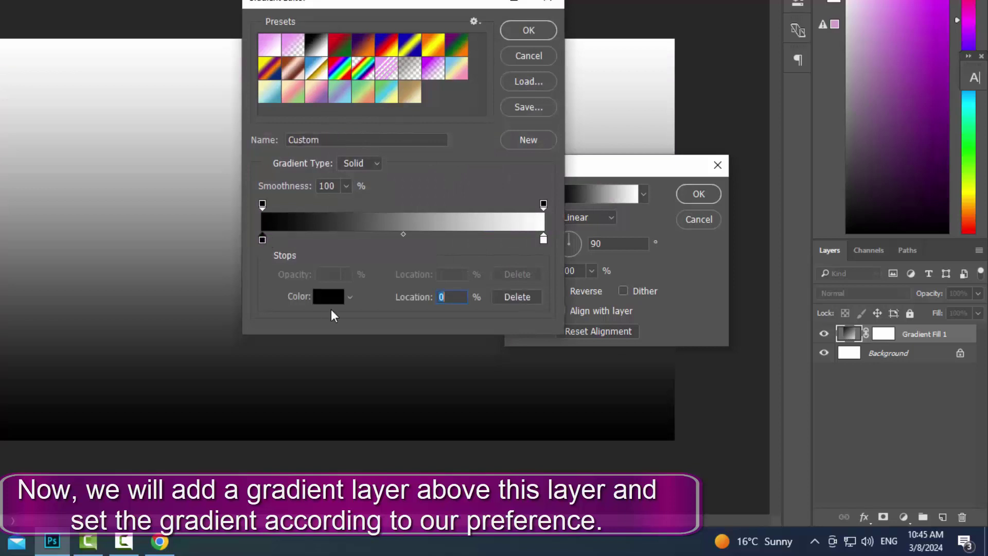
click(330, 302)
text(e)
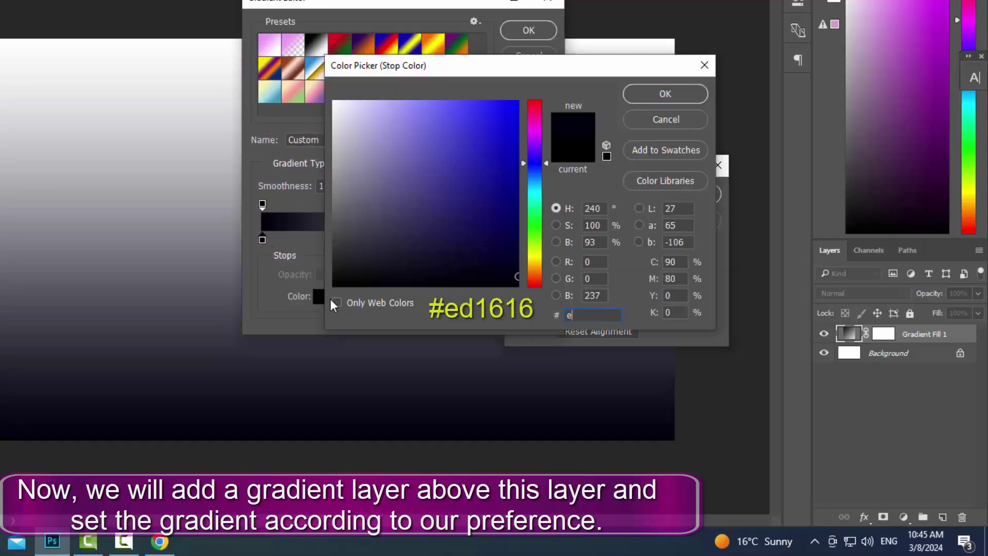
text(d1616)
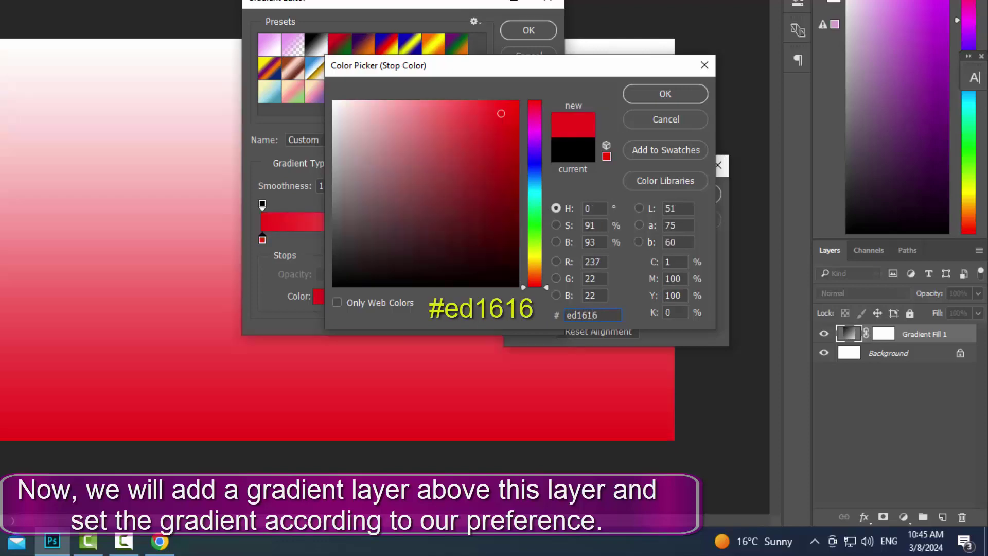
click(665, 94)
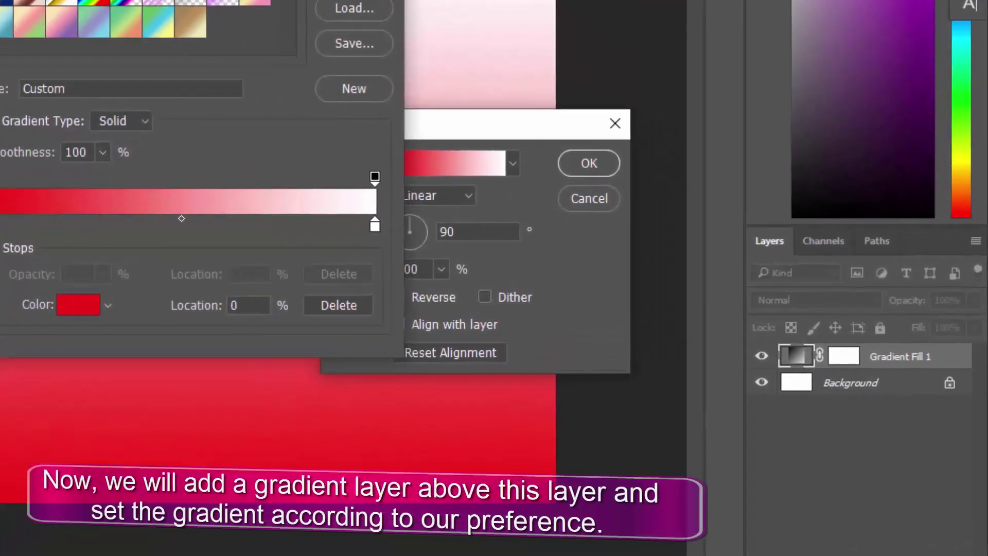
click(518, 25)
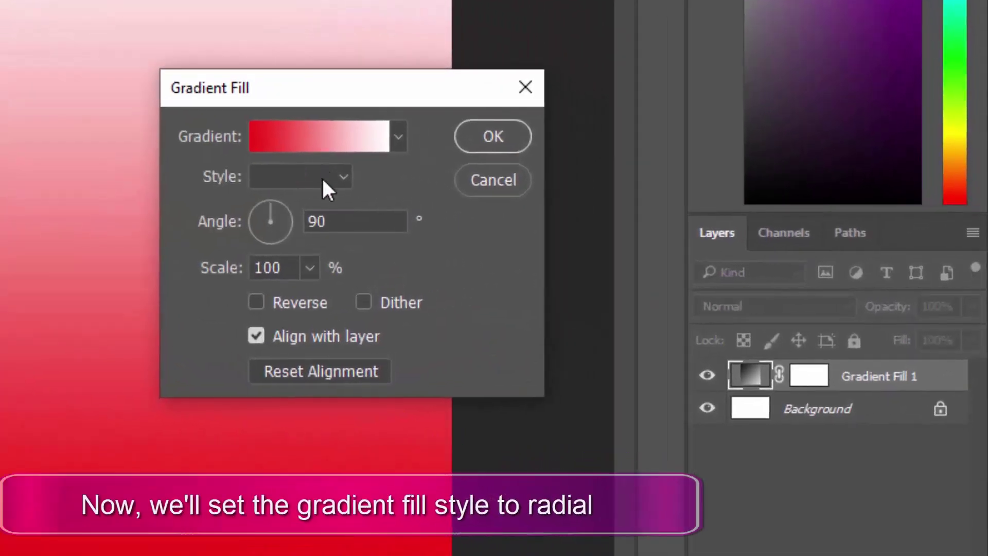
Step: Give the gradient fill a Radial style and a scale of 607%, and apply it
click(589, 217)
click(320, 216)
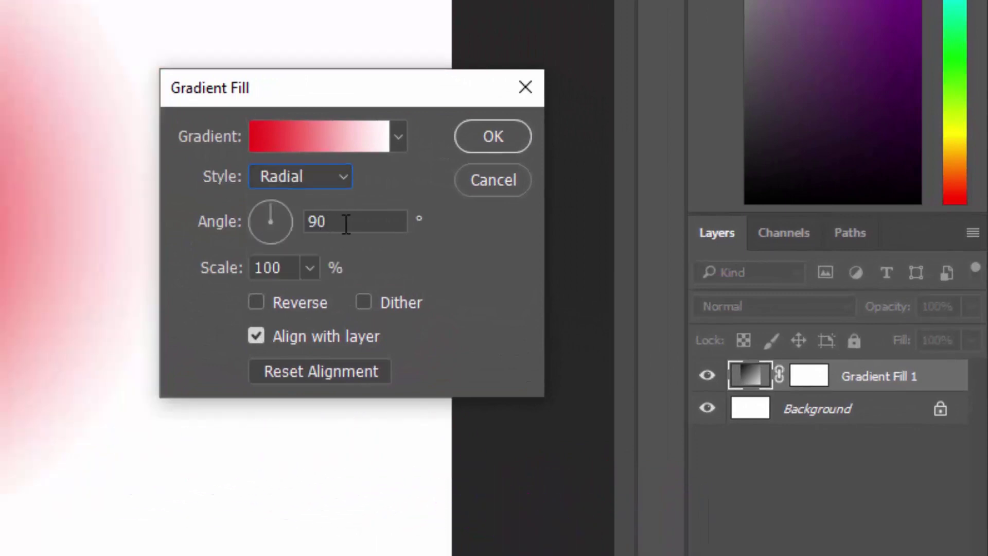
key(Tab)
drag(291, 276, 252, 224)
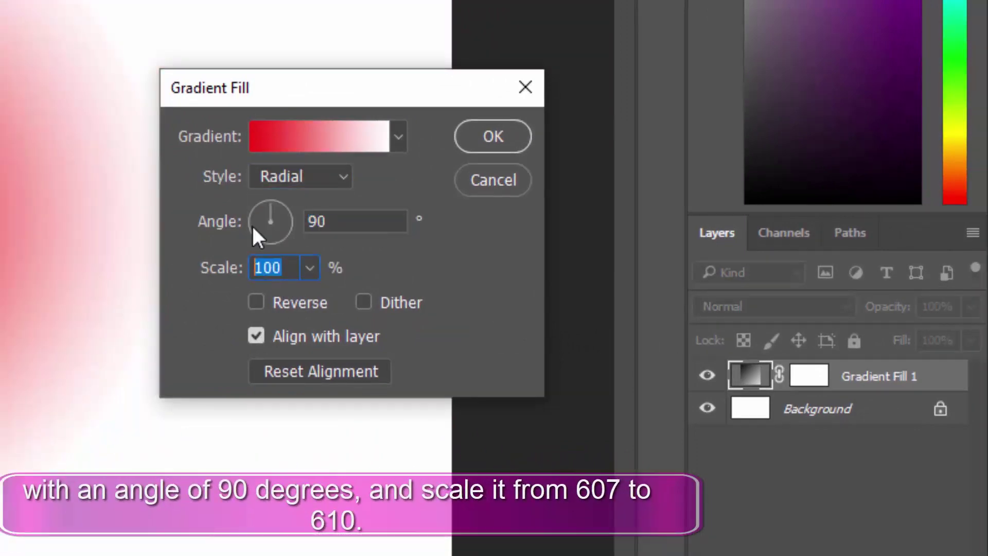
text(90)
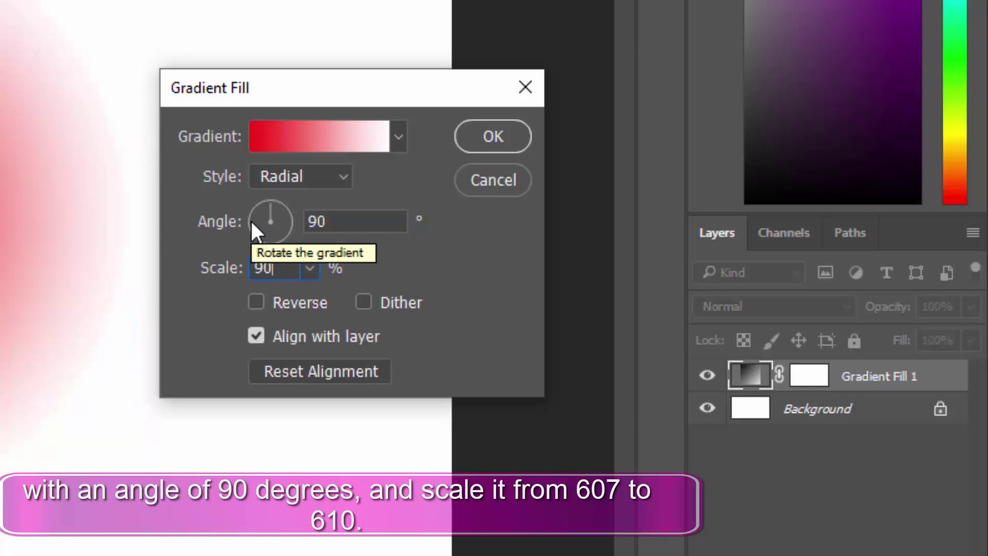
key(BackSpace)
key(BackSpace)
text(607)
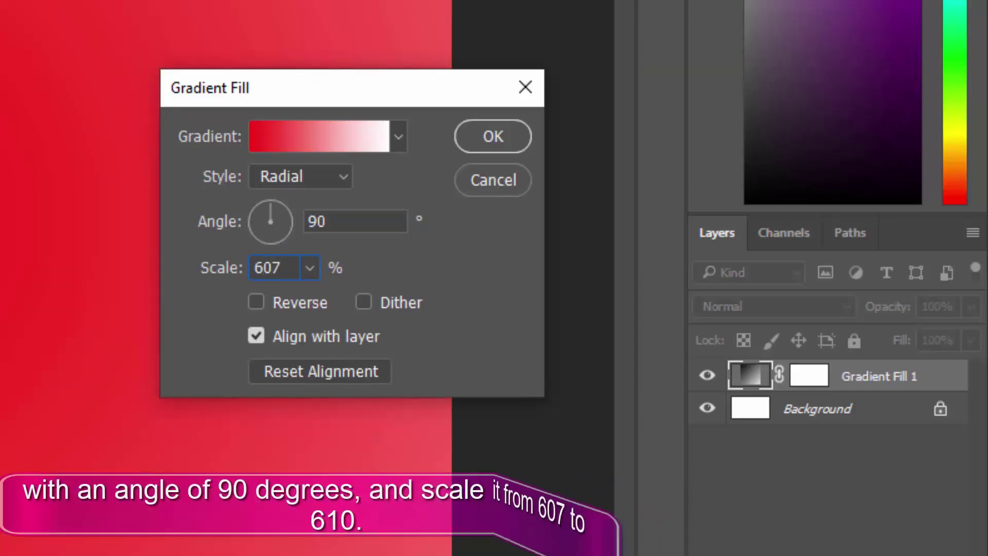
click(498, 135)
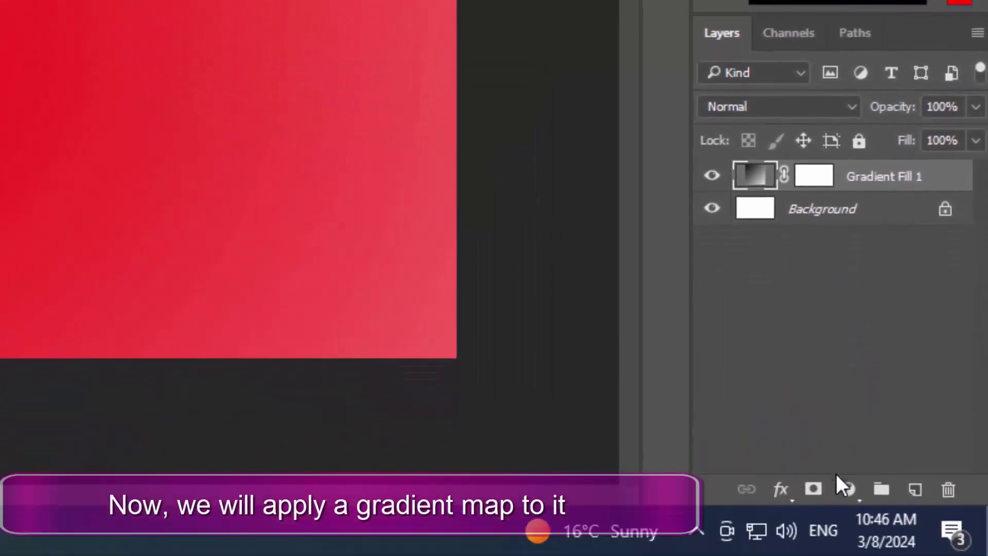
Step: Add a Gradient Map adjustment layer above the gradient fill and set its starting colour stop to #ed1616
click(846, 489)
click(841, 444)
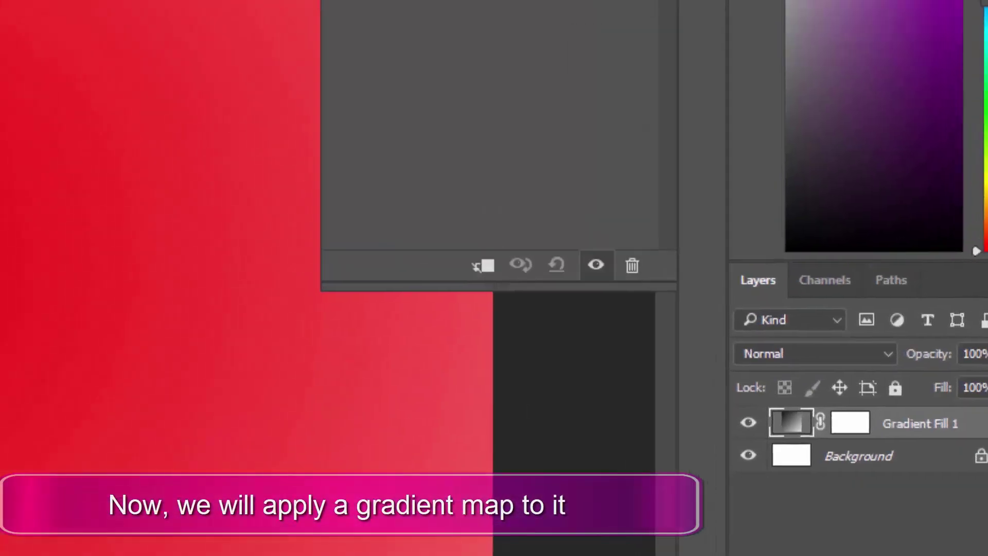
click(396, 164)
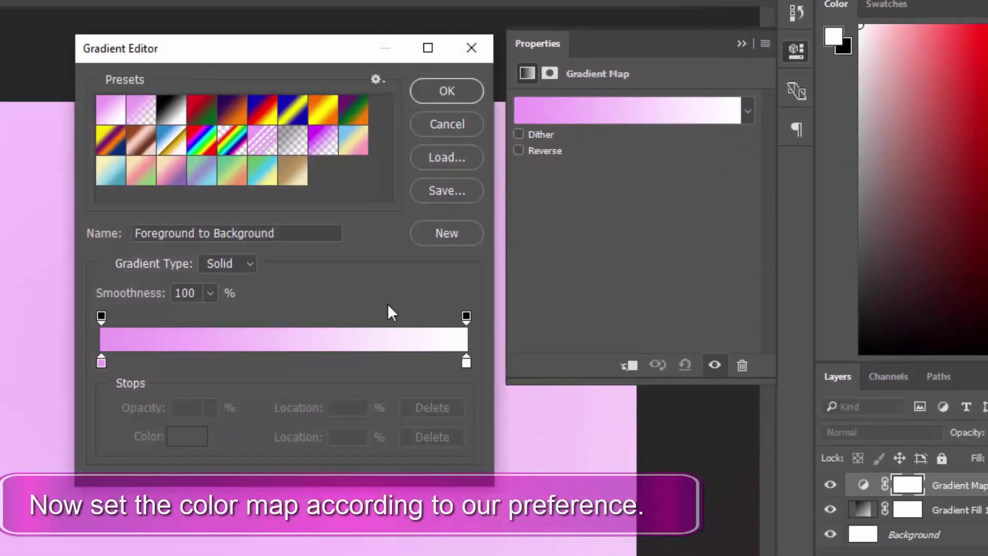
click(102, 363)
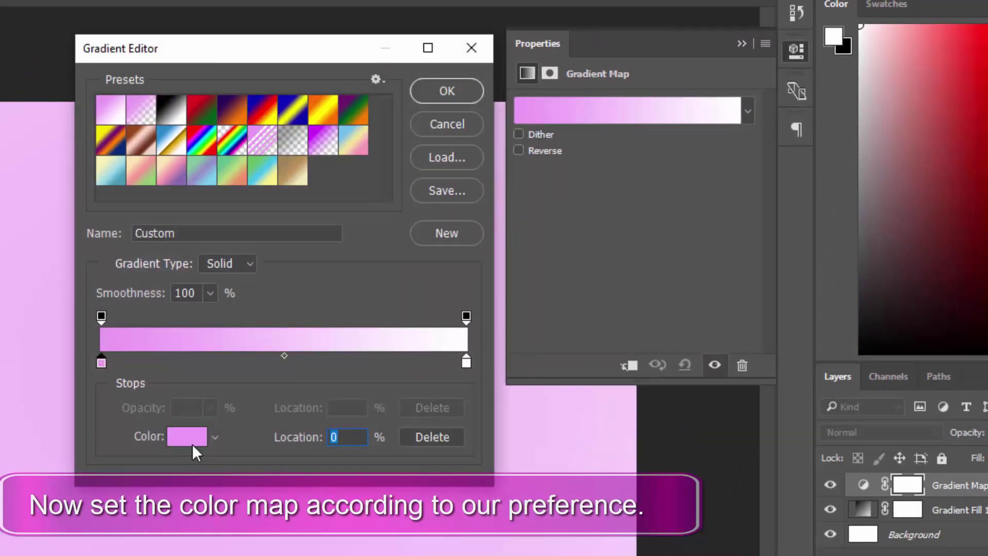
click(192, 443)
text(ed1)
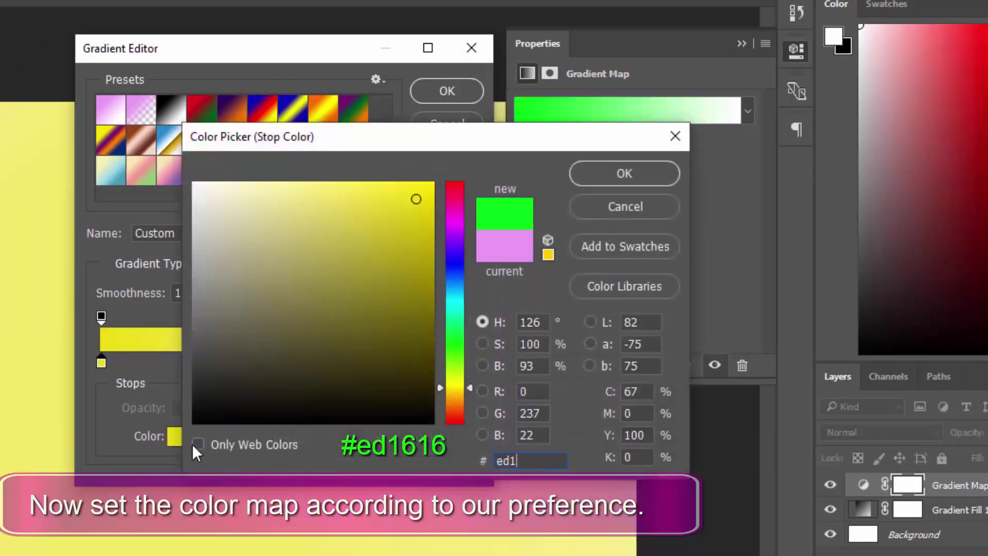
text(616)
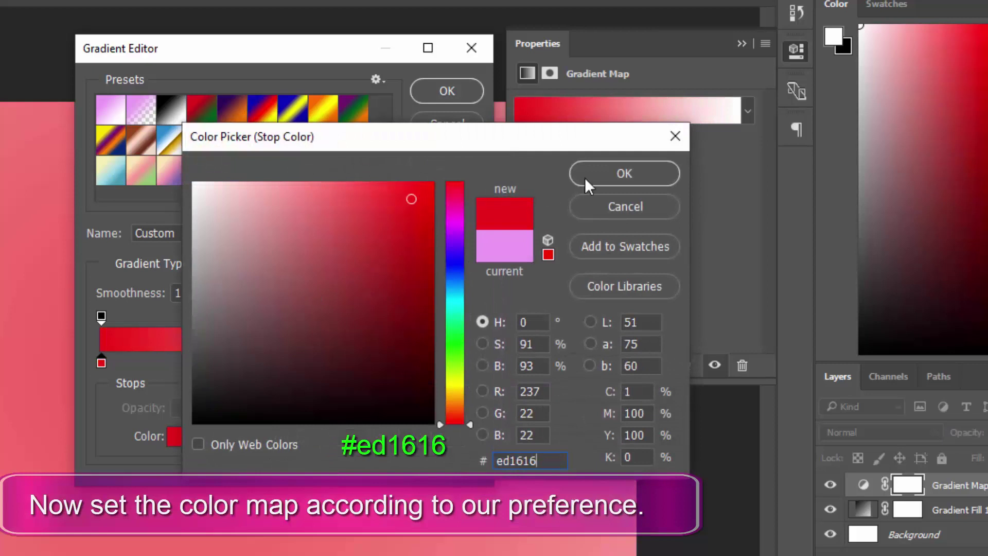
click(600, 177)
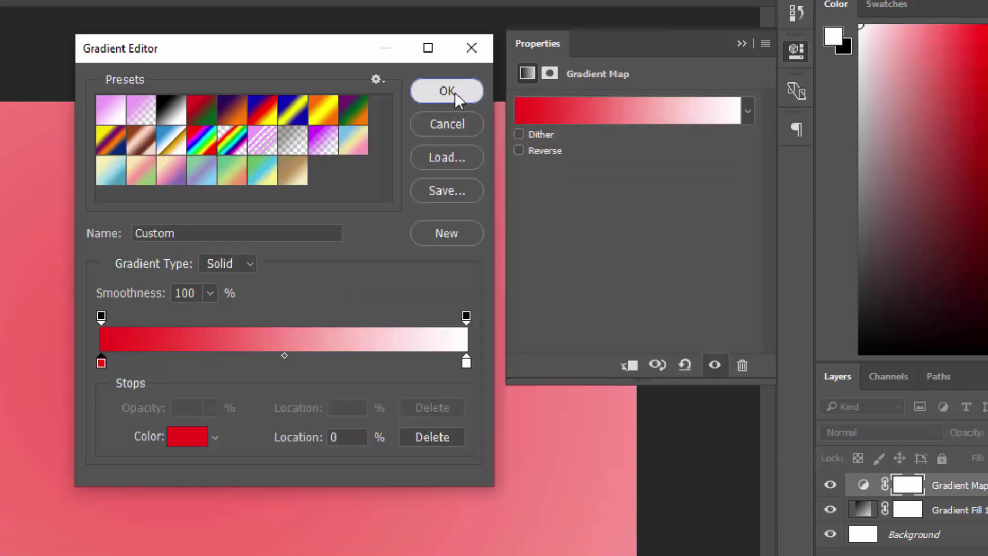
click(455, 92)
click(796, 52)
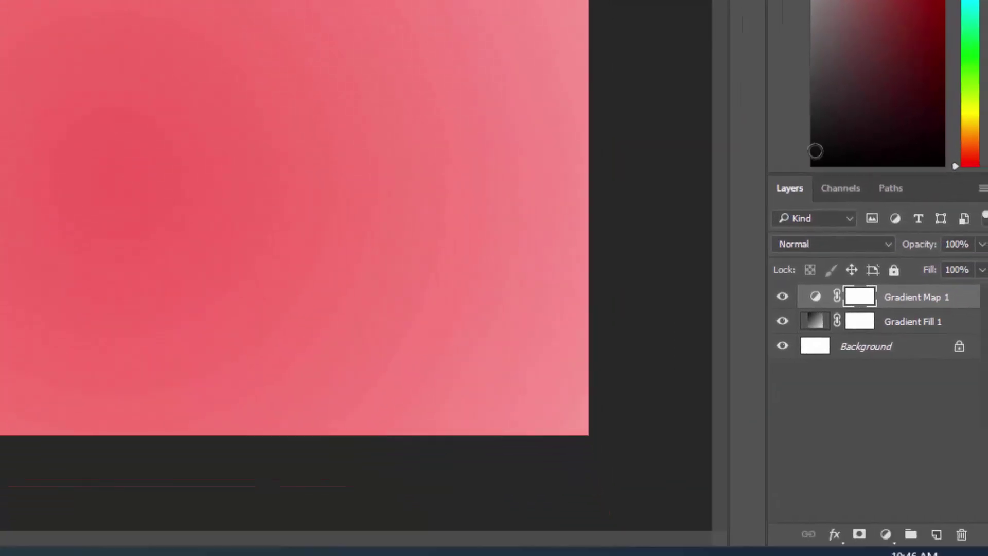
Step: Unlock the Background layer and group it with the gradient fill and gradient map layers under the name BG
click(952, 319)
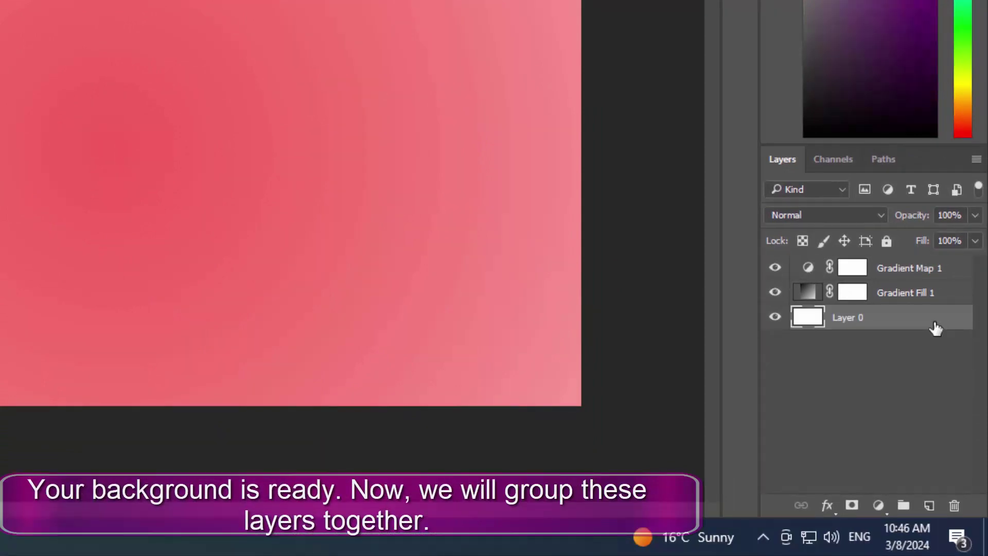
shift+click(954, 277)
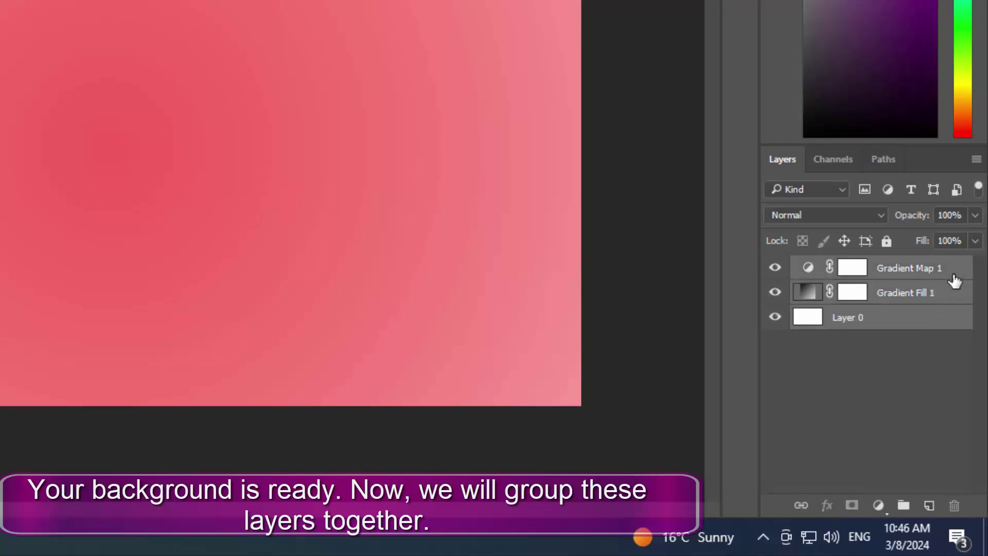
click(904, 508)
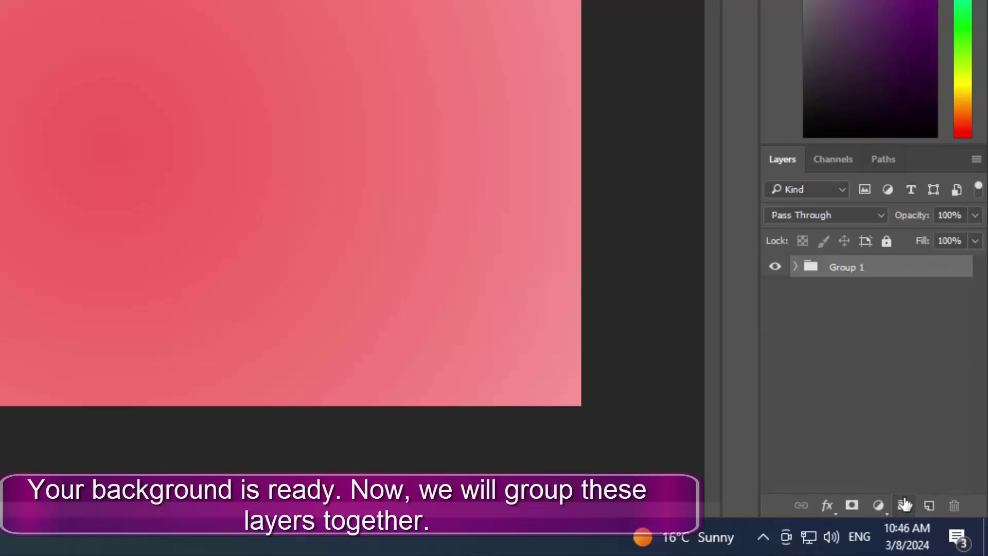
double_click(854, 276)
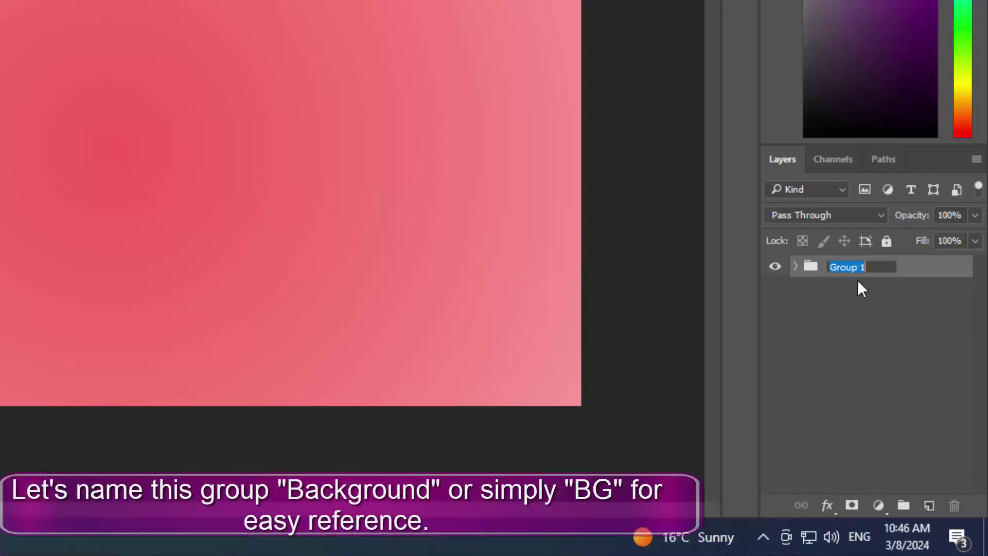
key(Return)
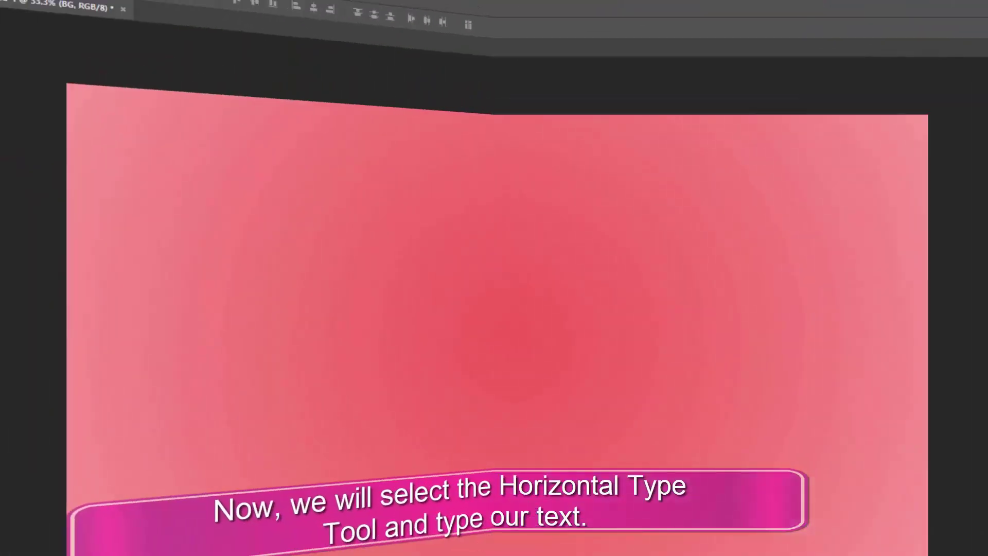
Step: Add the text BUSY on the canvas with the Horizontal Type Tool
right_click(15, 344)
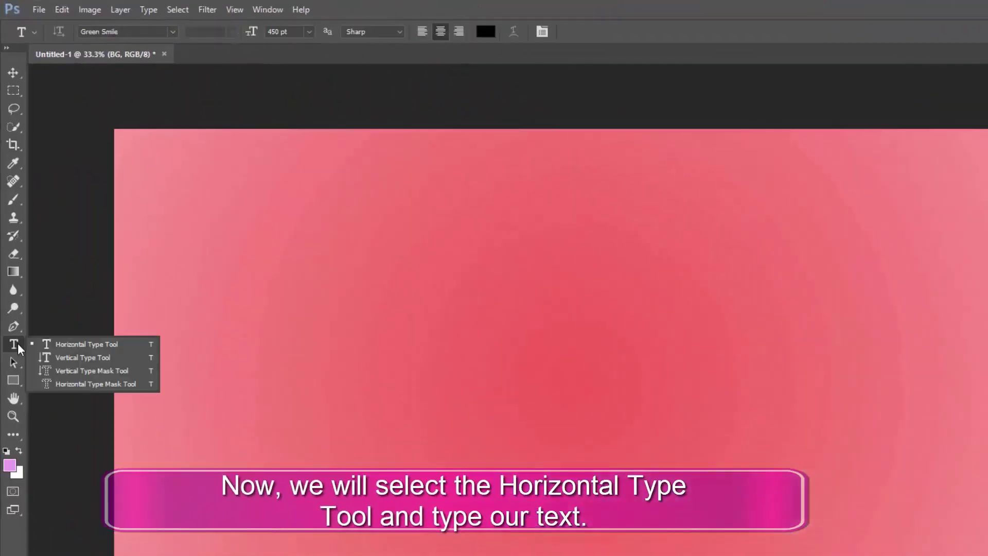
click(103, 347)
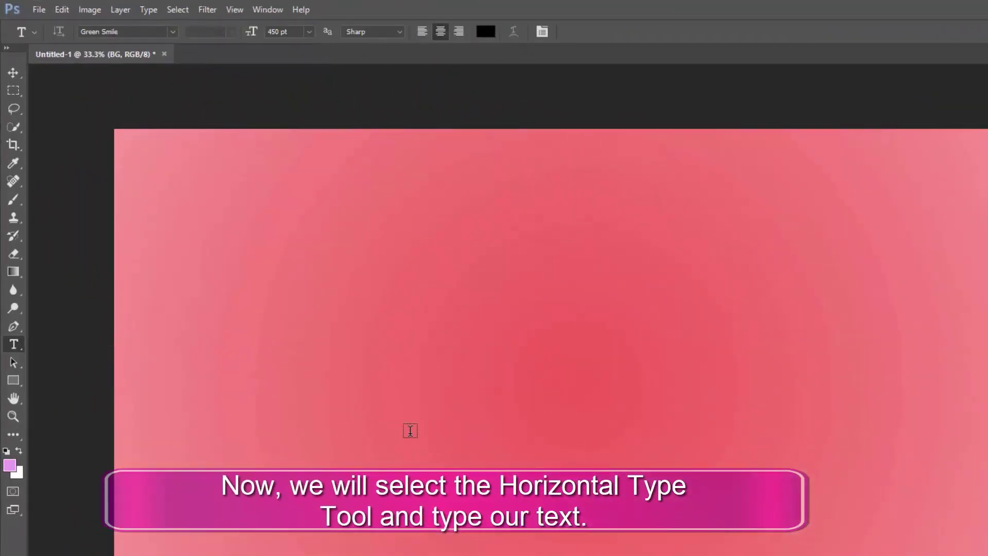
click(434, 425)
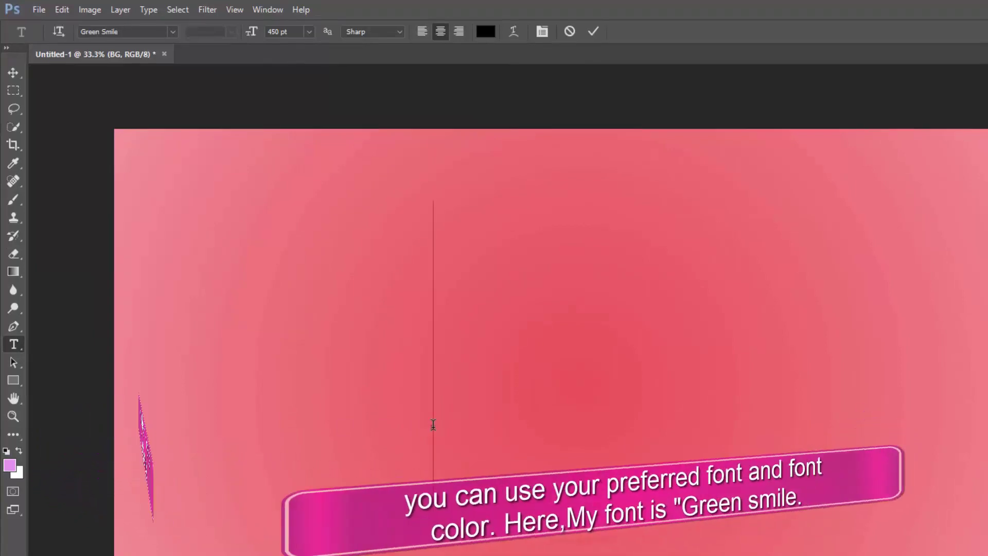
text(BUSY)
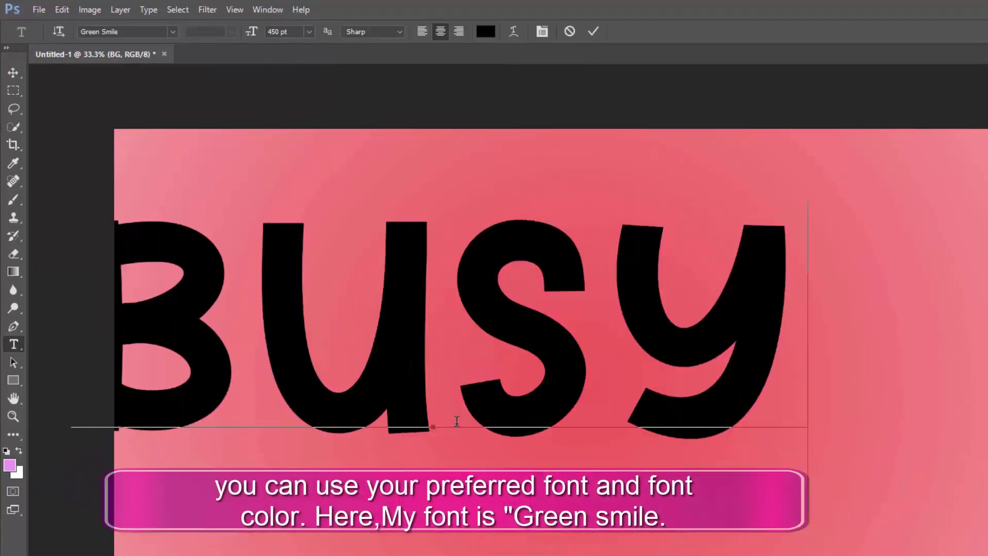
Step: Select the whole BUSY text and confirm black (#000000) as its text colour
double_click(610, 356)
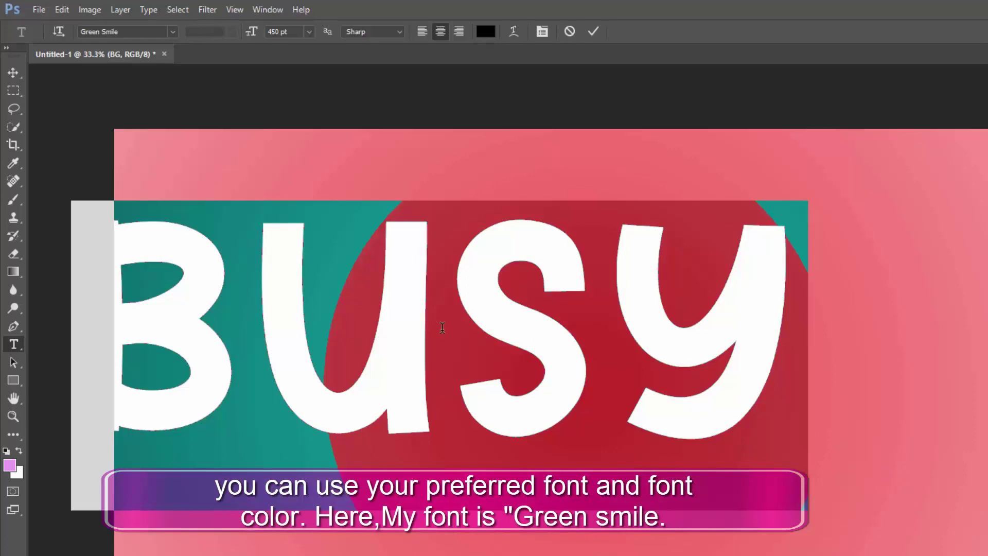
click(491, 37)
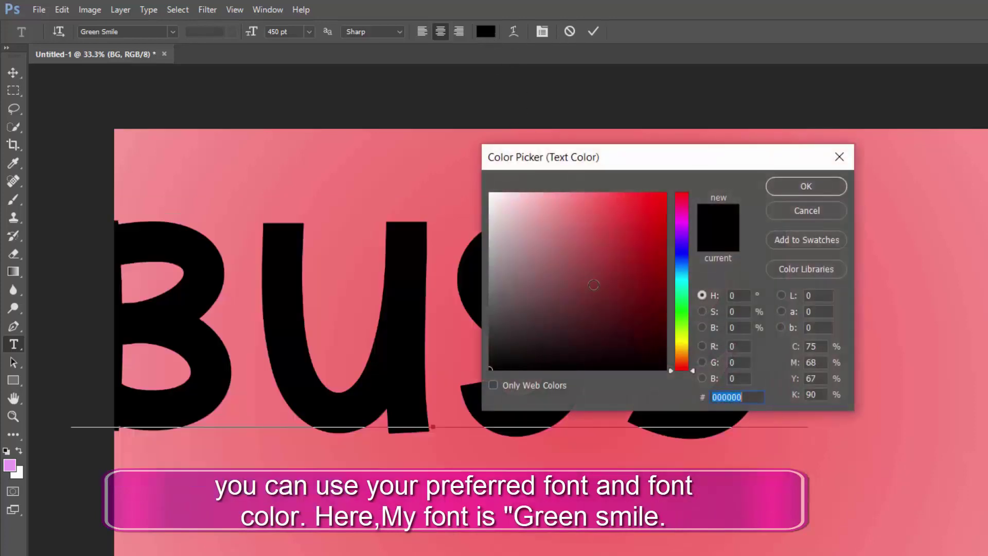
click(797, 191)
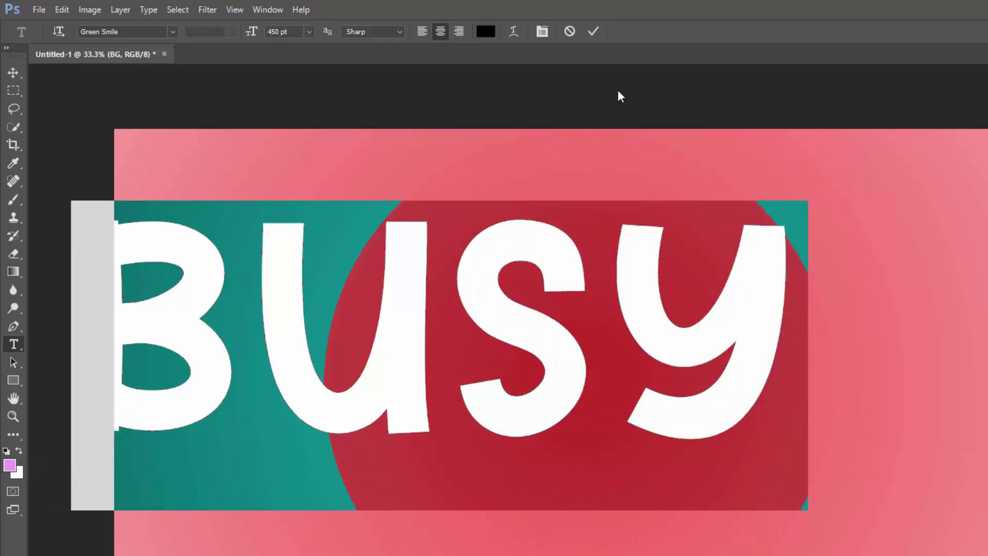
Step: Commit the BUSY text, centre it vertically and horizontally on the canvas using a full-canvas selection, and clear that selection
click(595, 35)
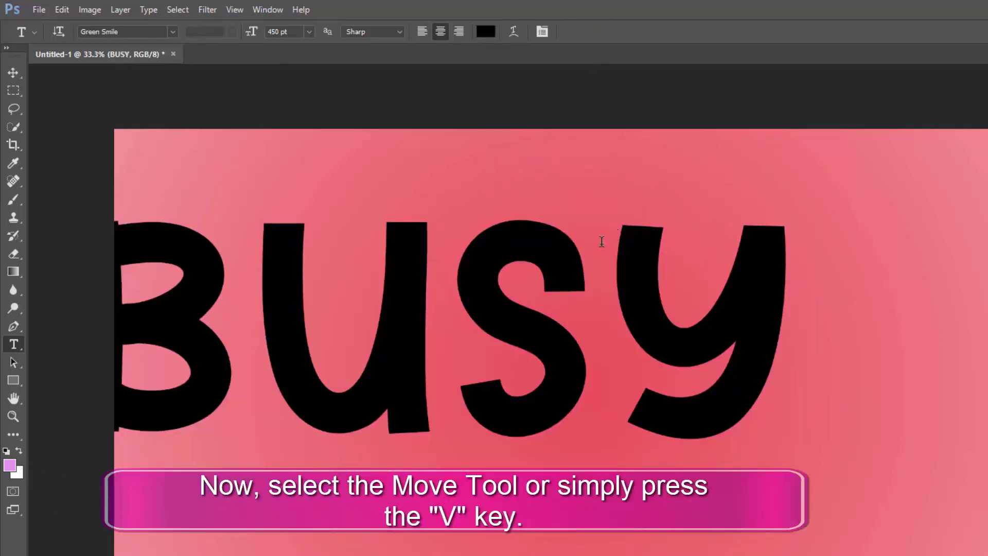
click(9, 77)
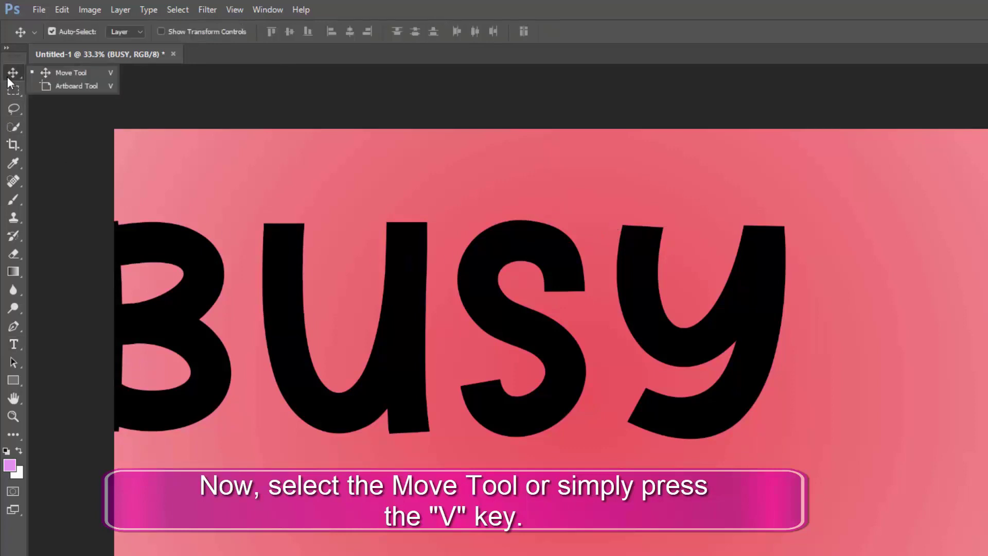
click(81, 78)
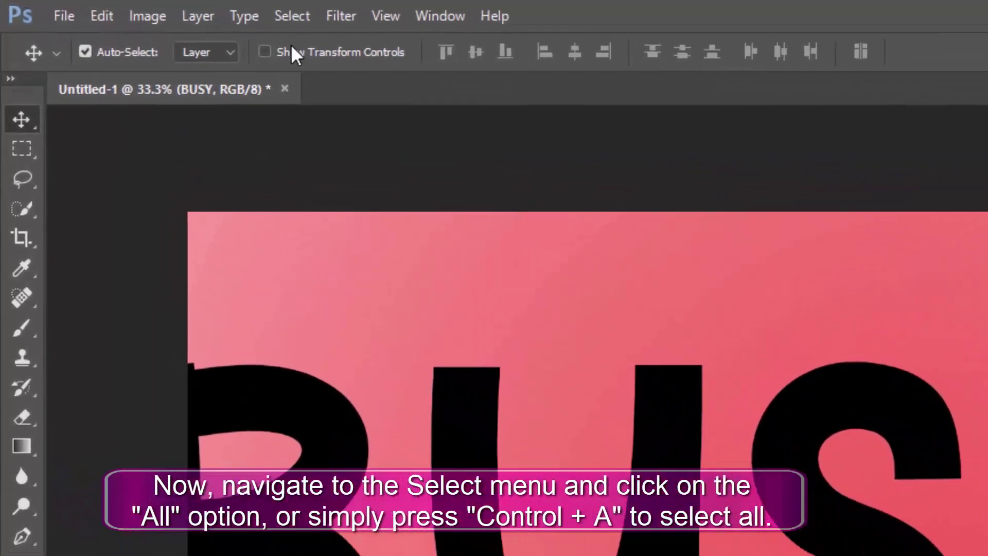
click(228, 13)
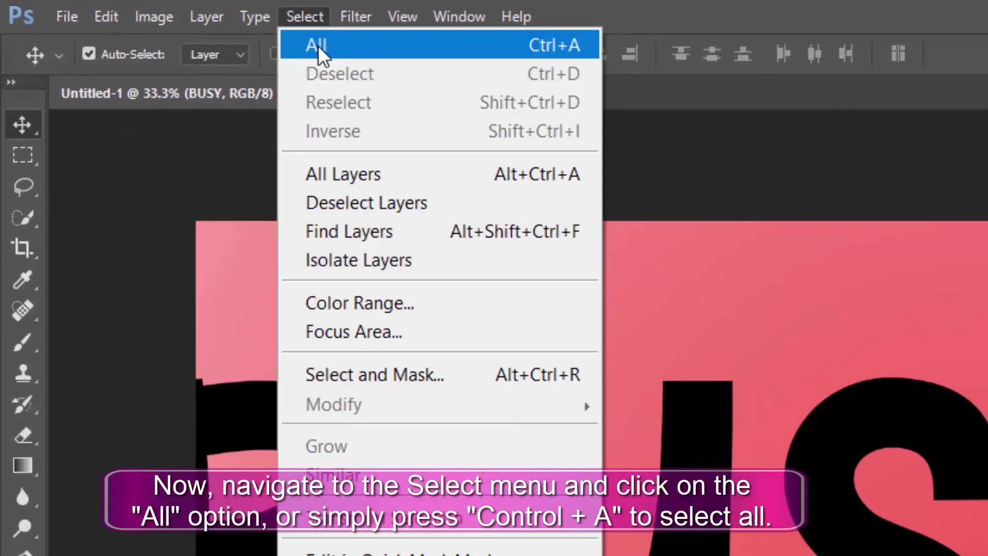
click(397, 51)
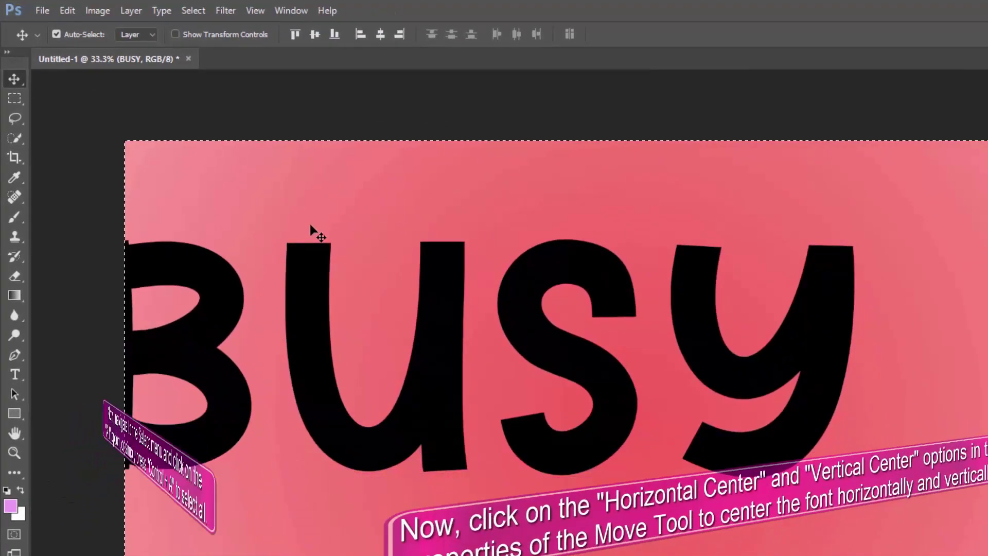
click(309, 42)
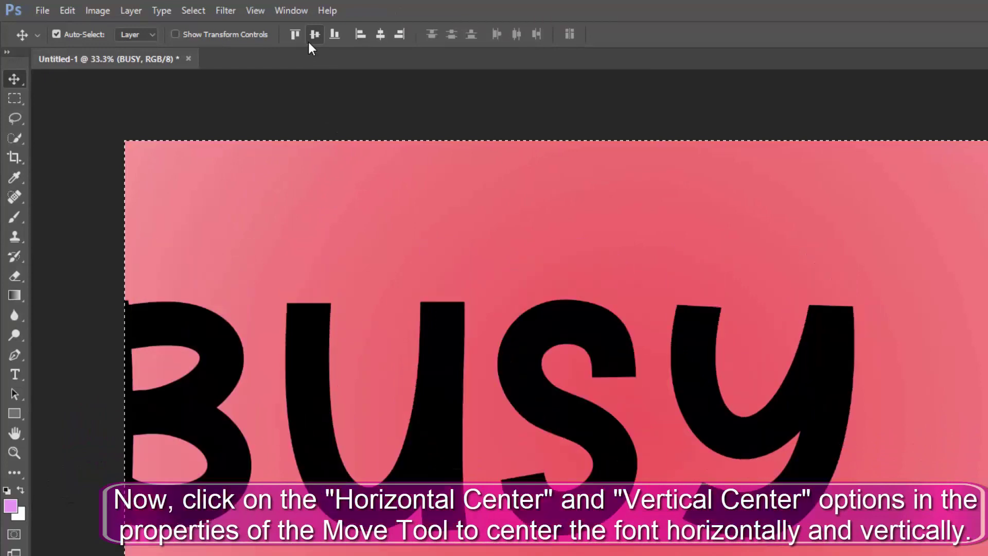
click(382, 35)
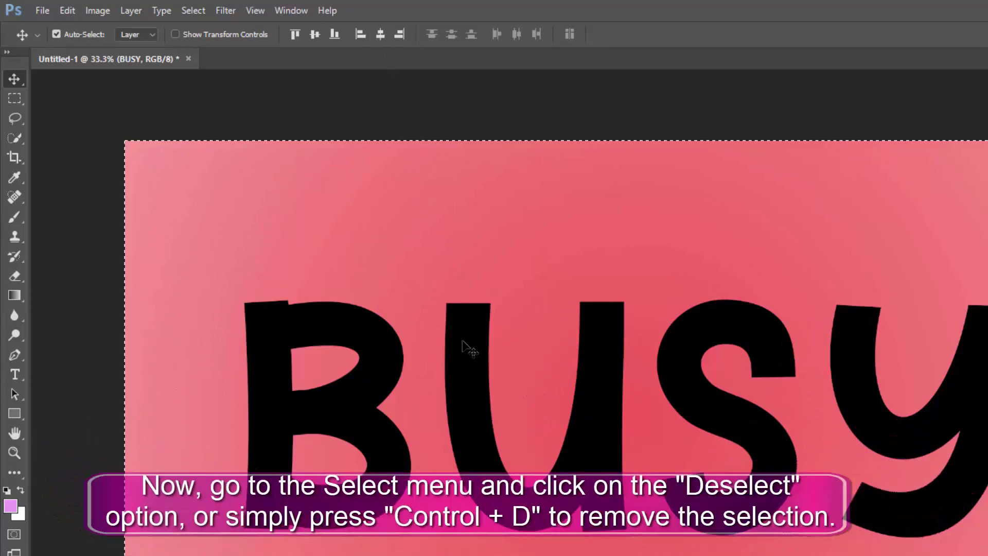
click(184, 15)
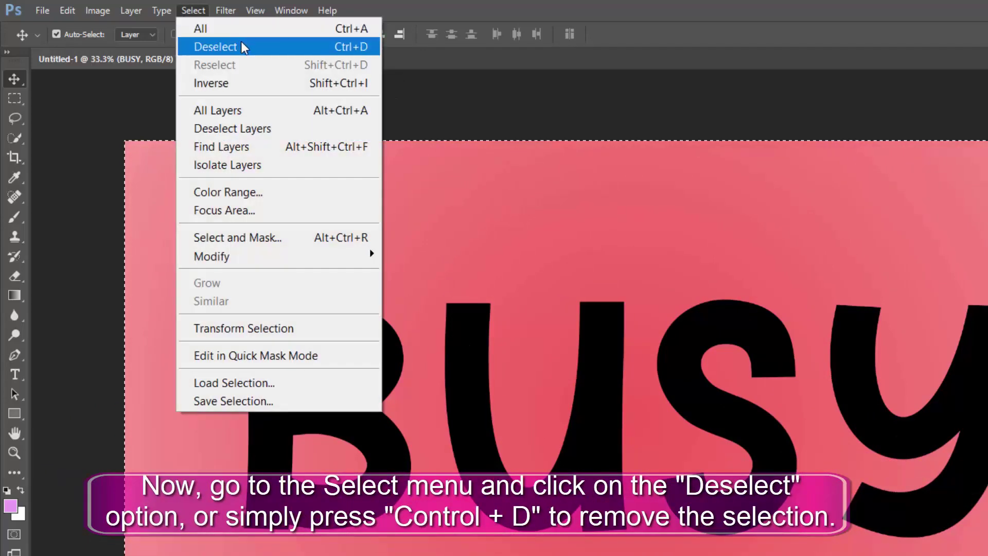
click(331, 49)
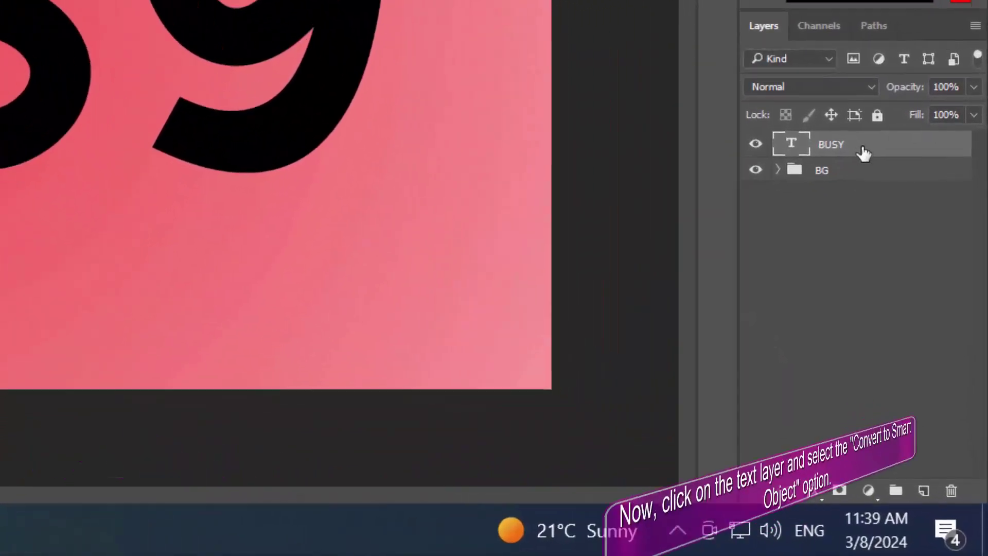
Step: Convert the BUSY text layer to a smart object and set its fill opacity to 0% in the layer style
right_click(860, 153)
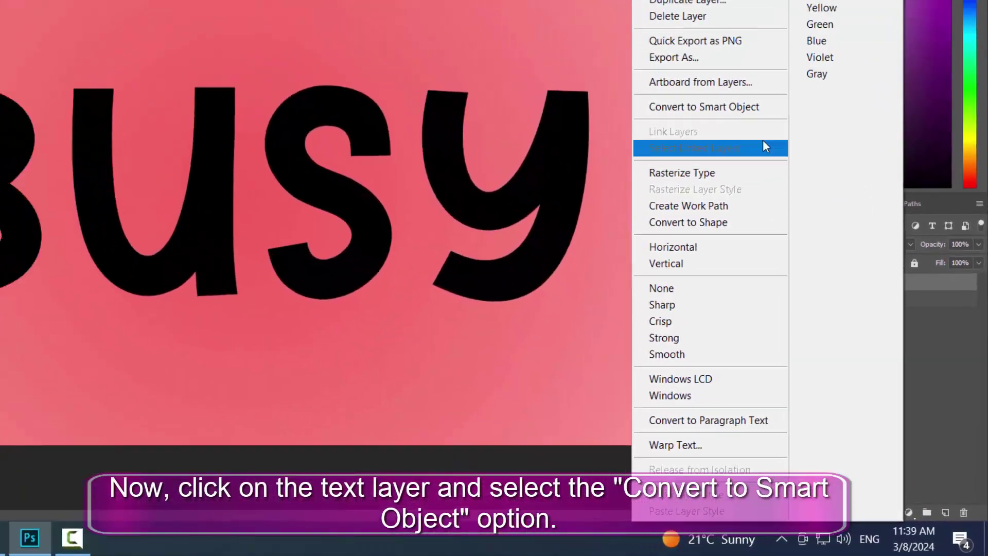
click(744, 123)
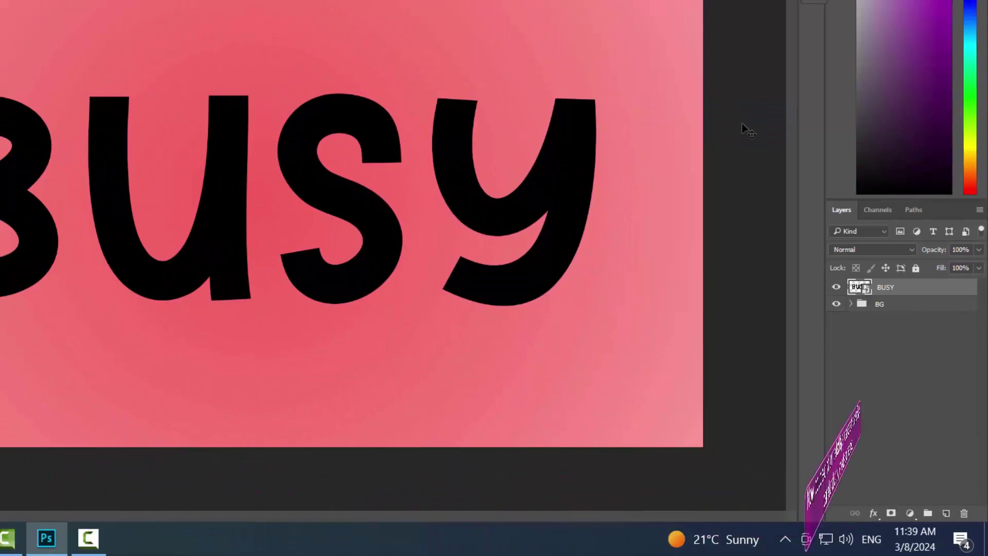
double_click(917, 291)
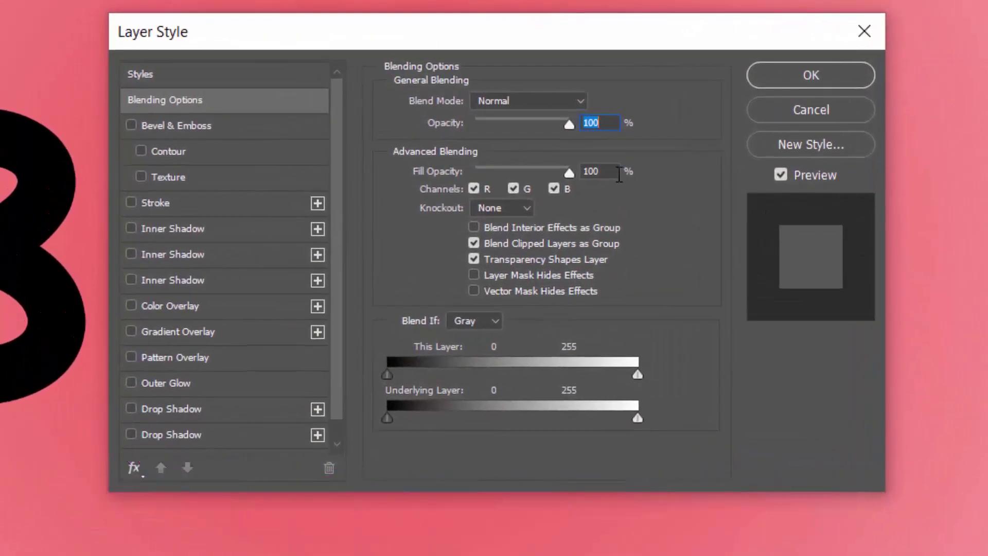
click(615, 172)
text(0)
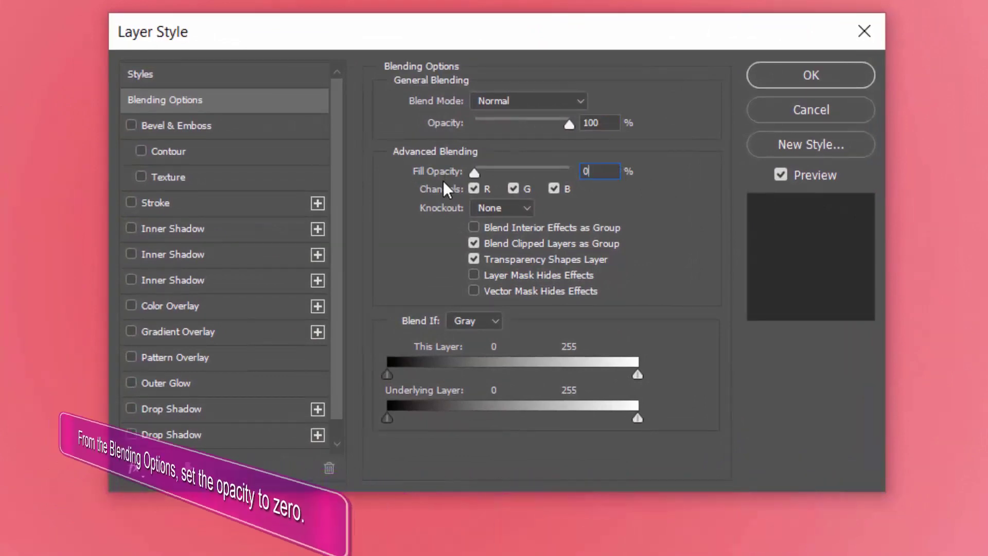
Step: Try a Bevel & Emboss contour with the Linear preset and a 50% range, and switch Bevel & Emboss off
click(180, 153)
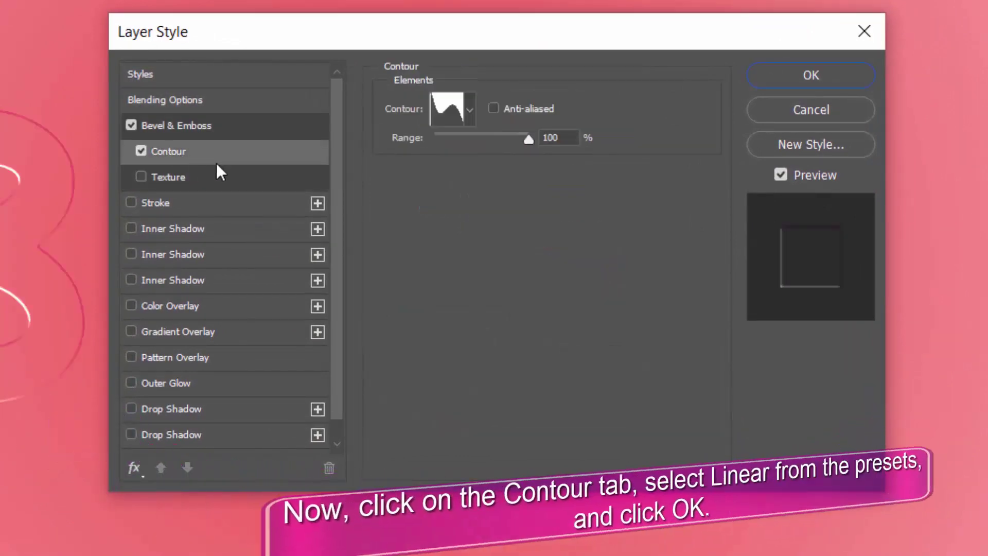
click(451, 110)
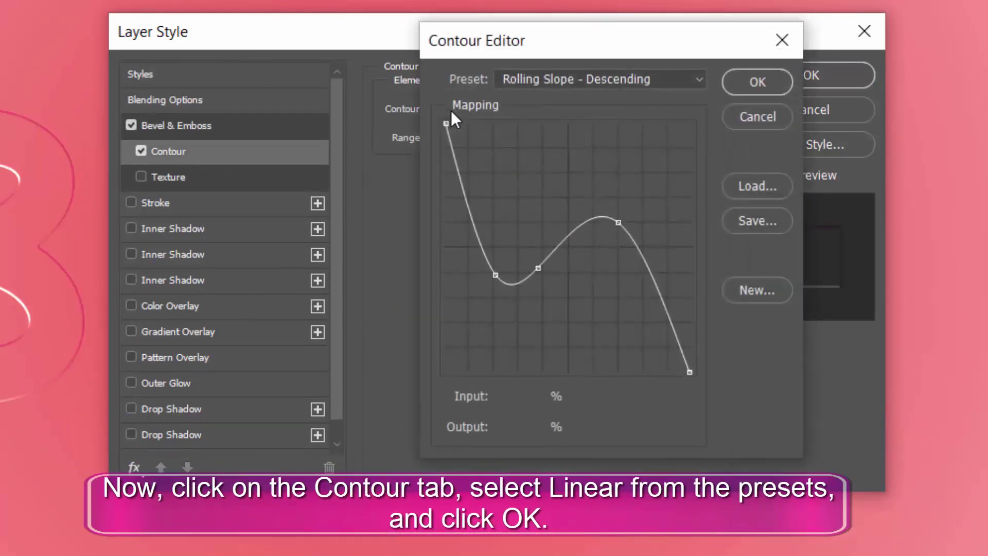
click(548, 82)
click(543, 151)
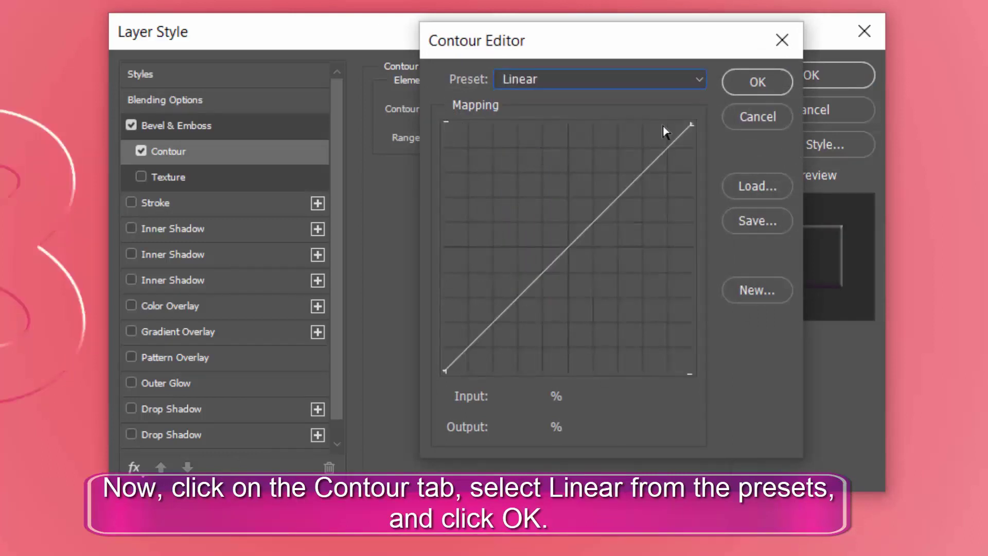
click(743, 85)
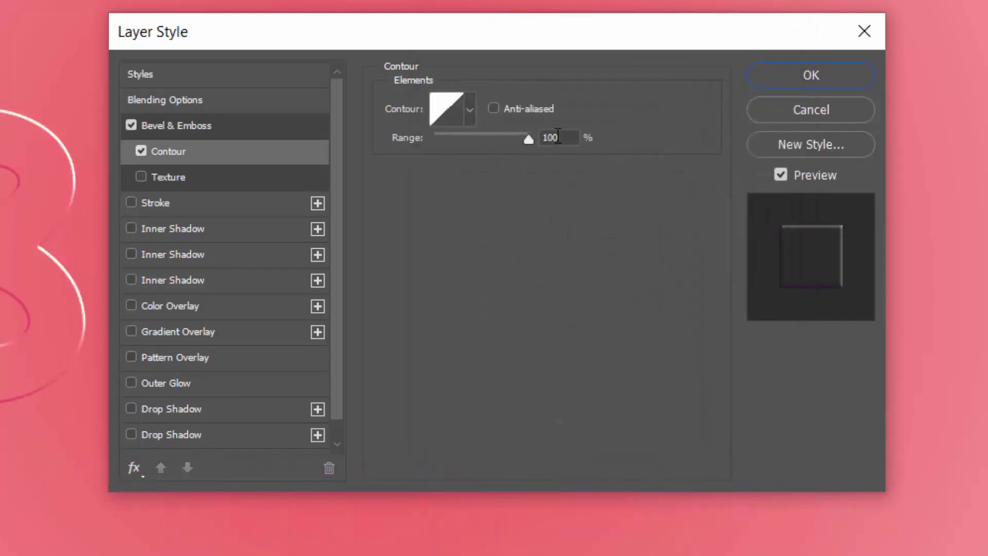
drag(558, 137, 531, 140)
text(50)
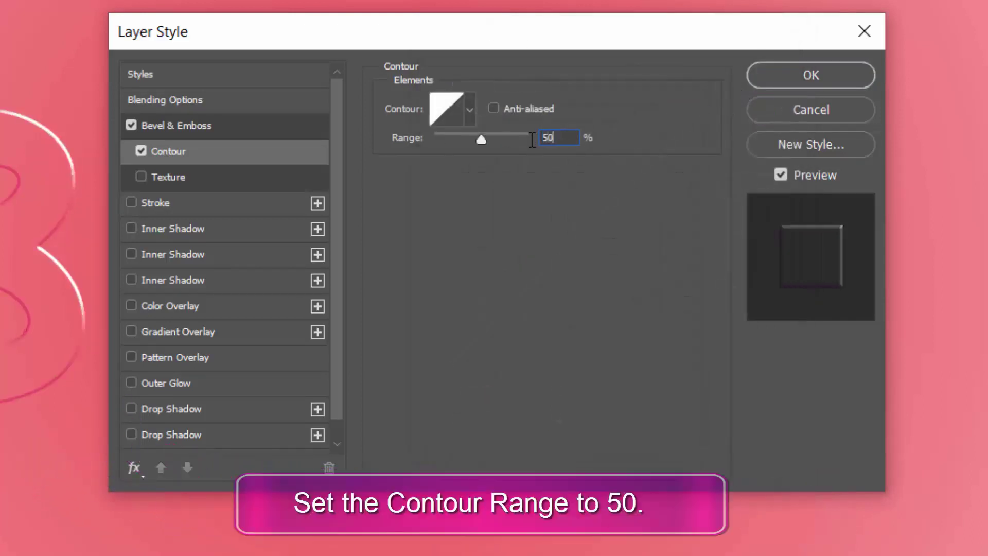
click(132, 125)
click(140, 151)
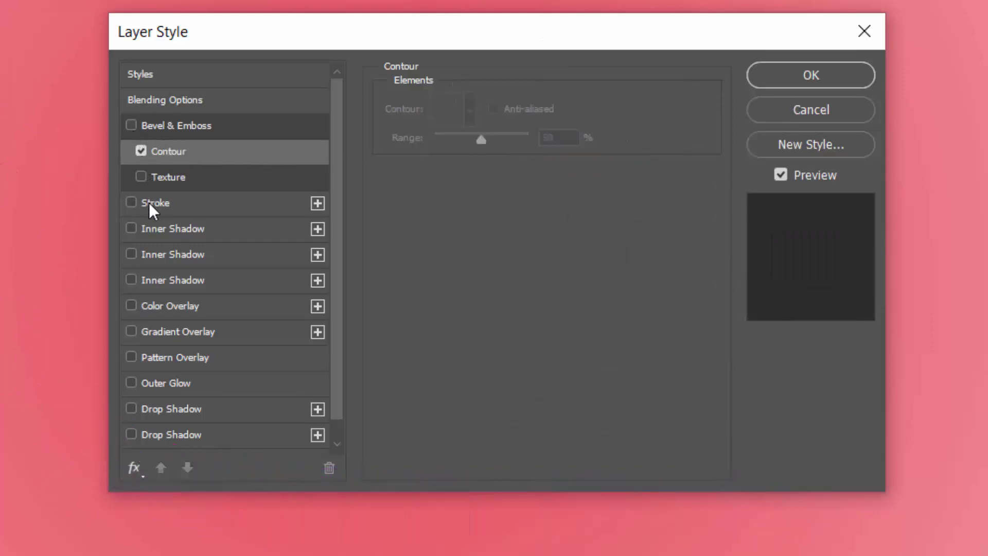
Step: Apply a 15 px inside stroke to the BUSY layer in Normal blend mode at 100% opacity with colour #fad4b1
click(149, 202)
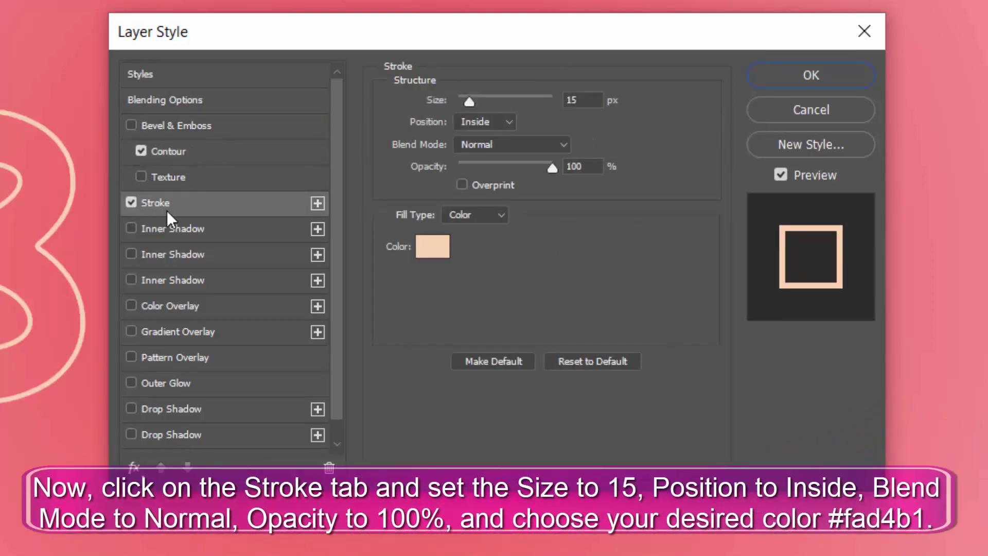
double_click(592, 98)
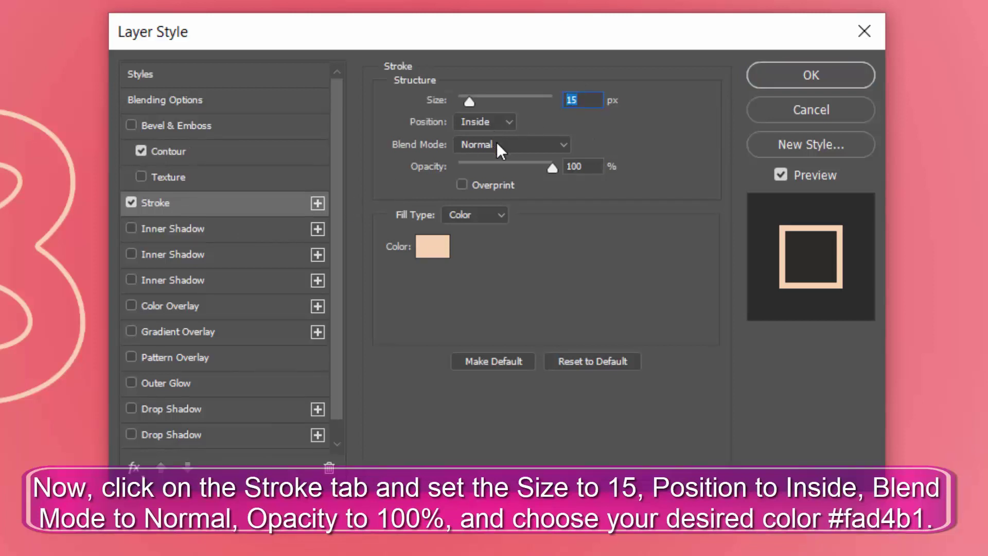
double_click(566, 166)
click(443, 248)
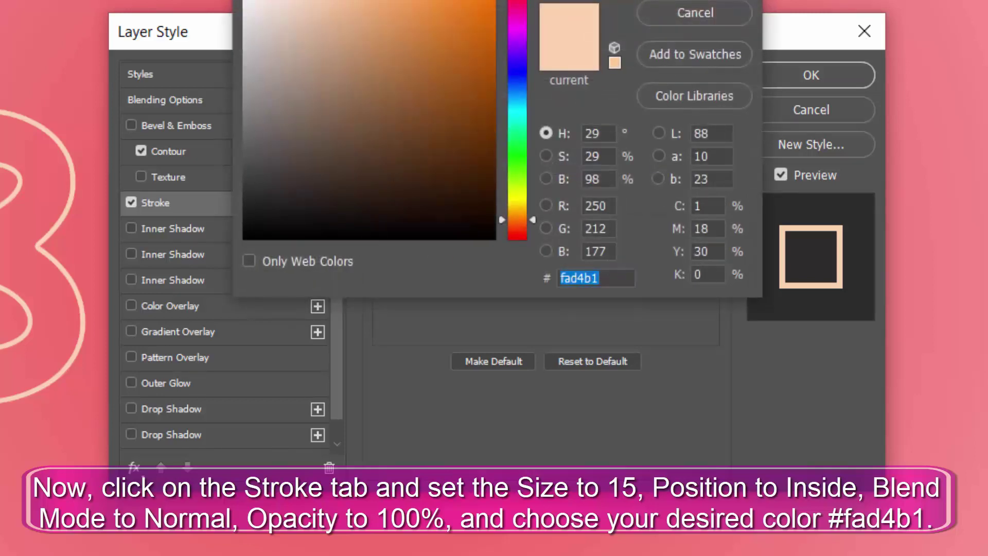
click(688, 0)
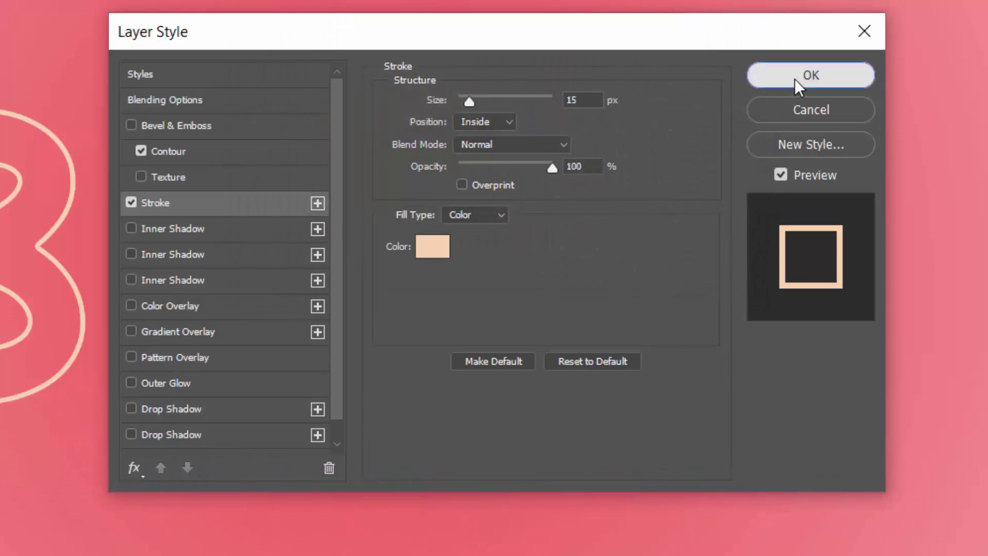
click(795, 79)
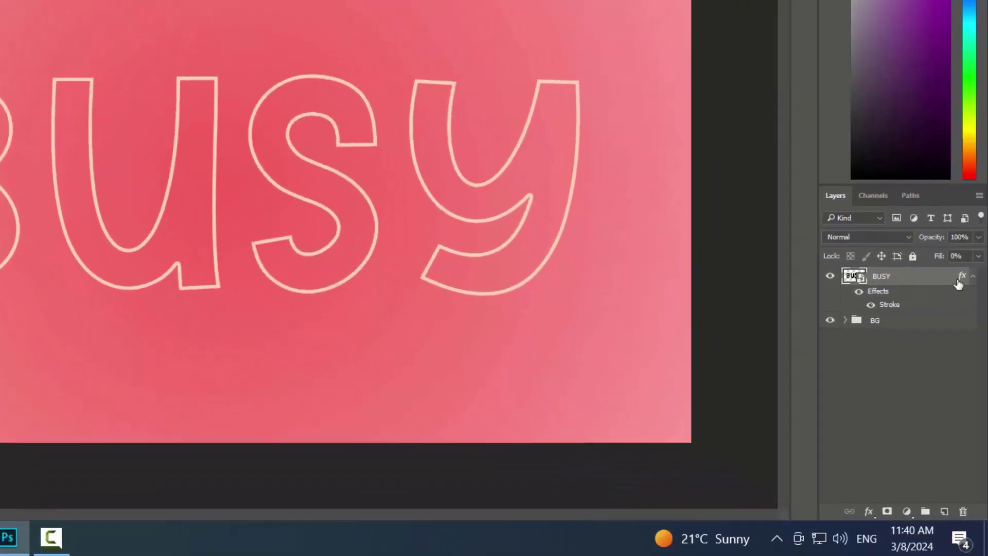
Step: Collapse the BUSY layer's effects and place the layer in a new group named Stroke 1
click(973, 277)
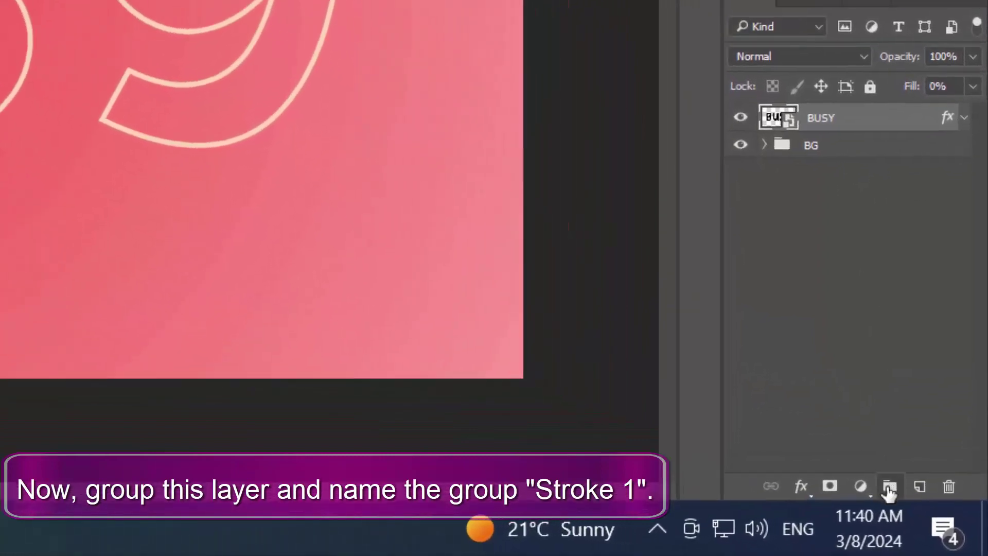
click(889, 488)
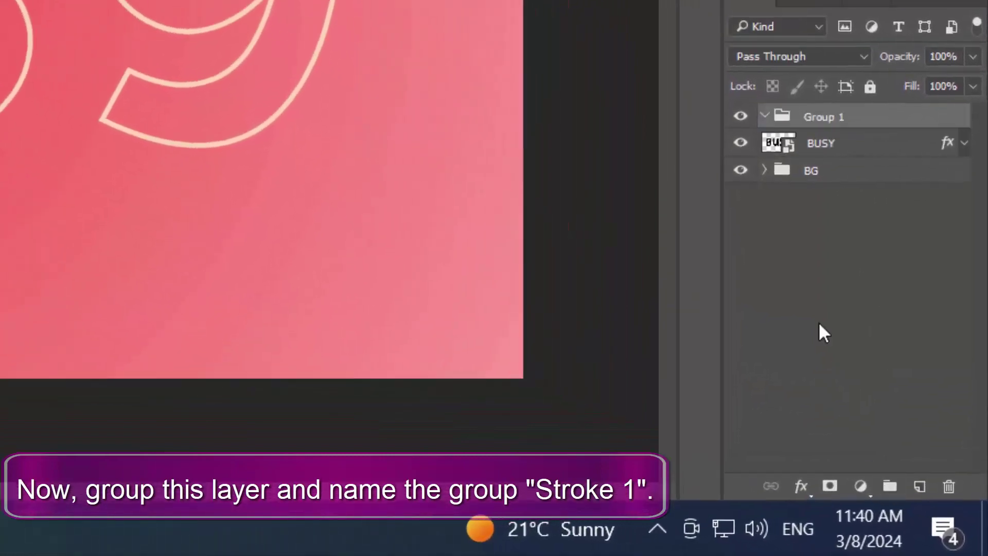
drag(845, 143, 843, 123)
double_click(830, 124)
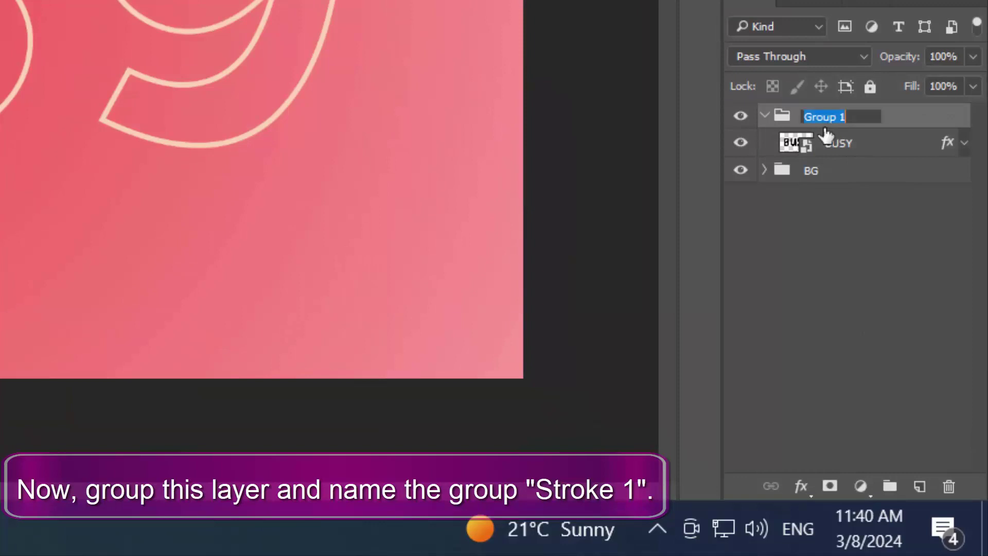
text(STrock)
Step: Add an Inner Bevel to the Stroke 1 group with Chisel Hard technique, 334% depth, Up direction, 5 px size and 3 px soften
double_click(895, 123)
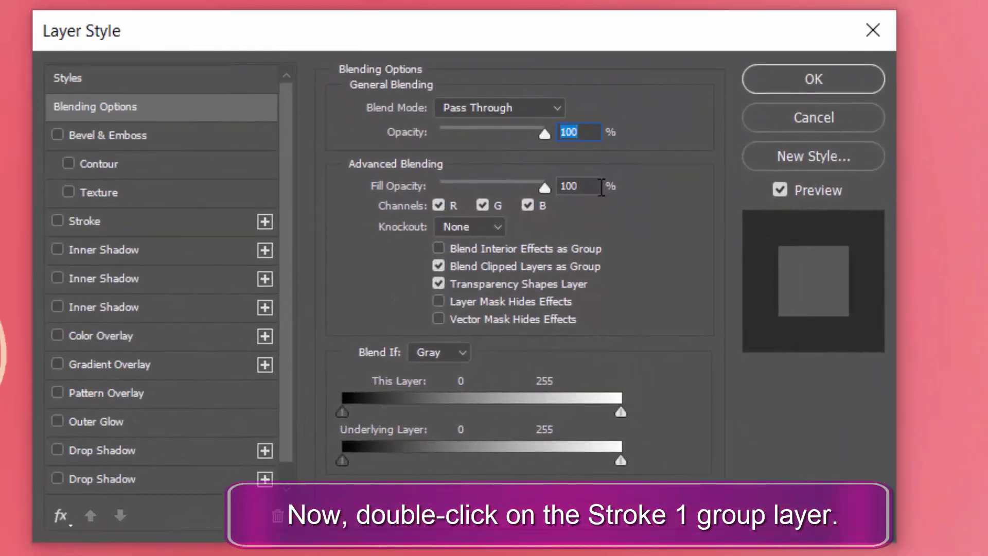
click(600, 187)
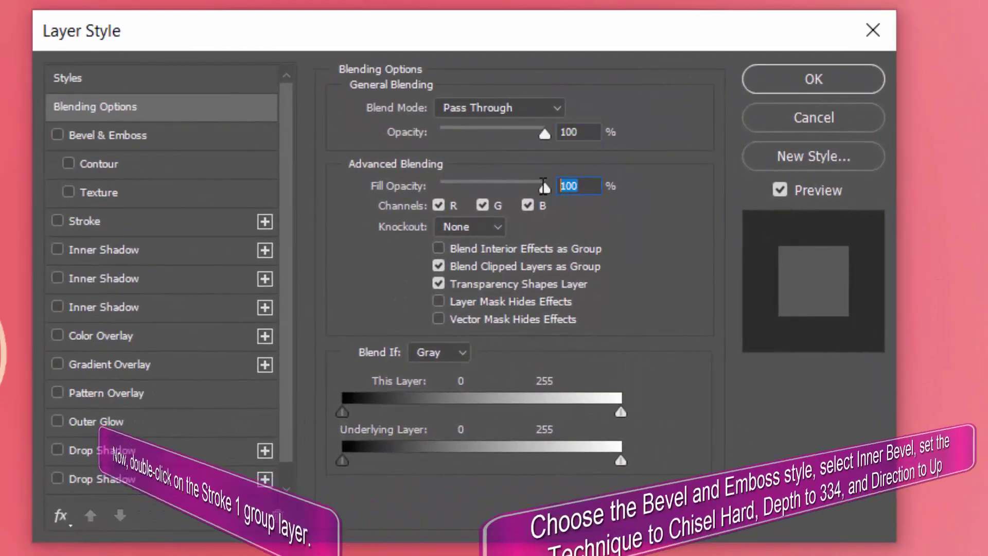
click(91, 137)
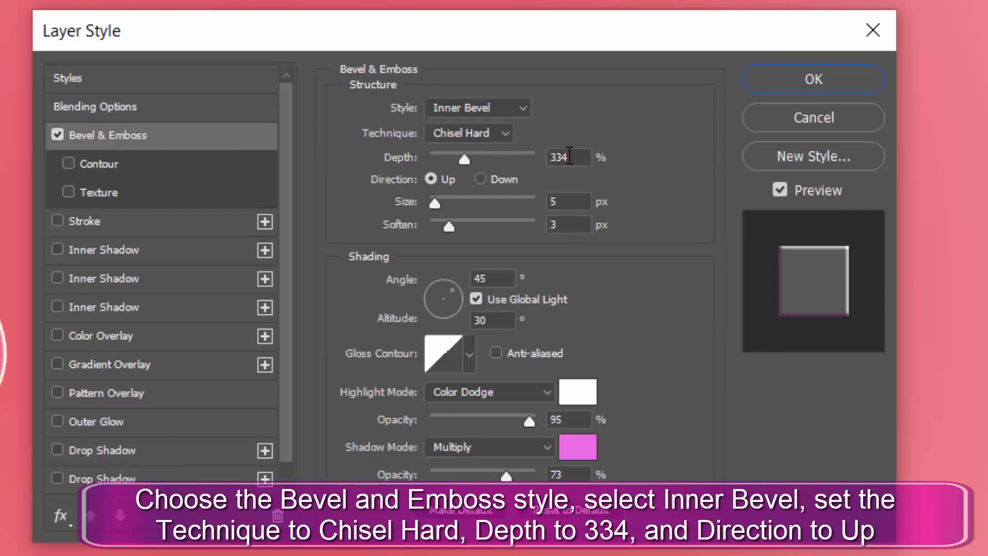
click(570, 157)
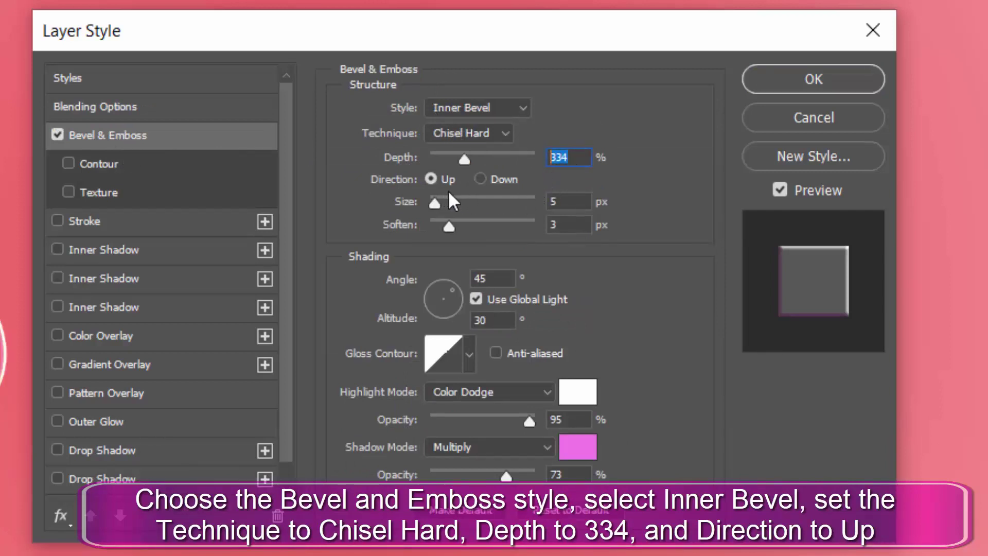
click(569, 202)
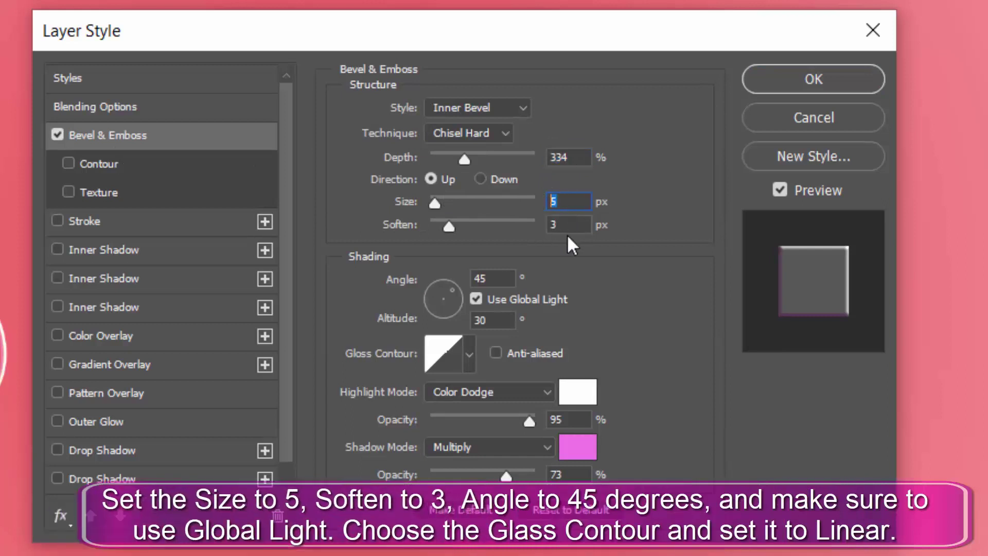
click(570, 225)
Step: Use a 45° angle and 30° altitude for the bevel shading, with a white (#ffffff) Color Dodge highlight
click(489, 278)
click(487, 320)
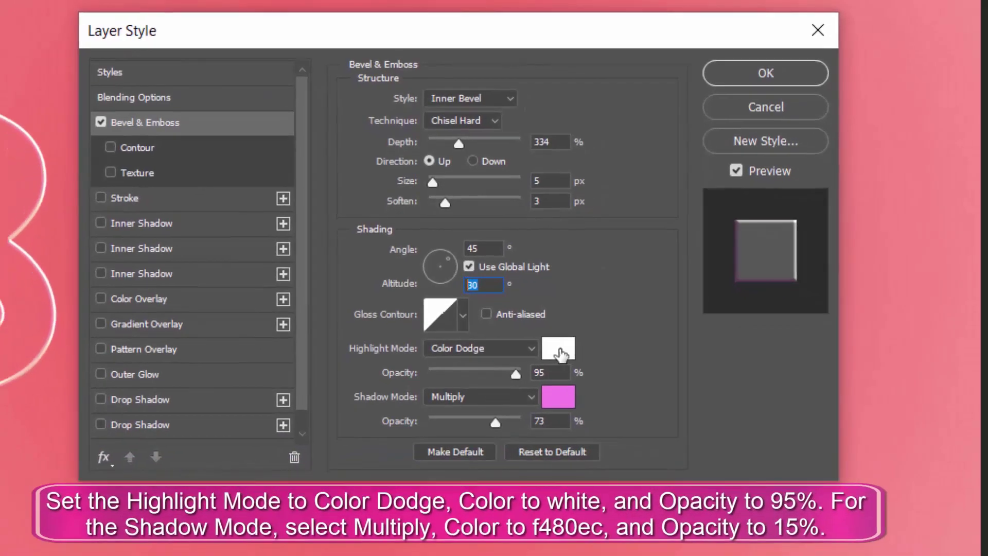
click(578, 393)
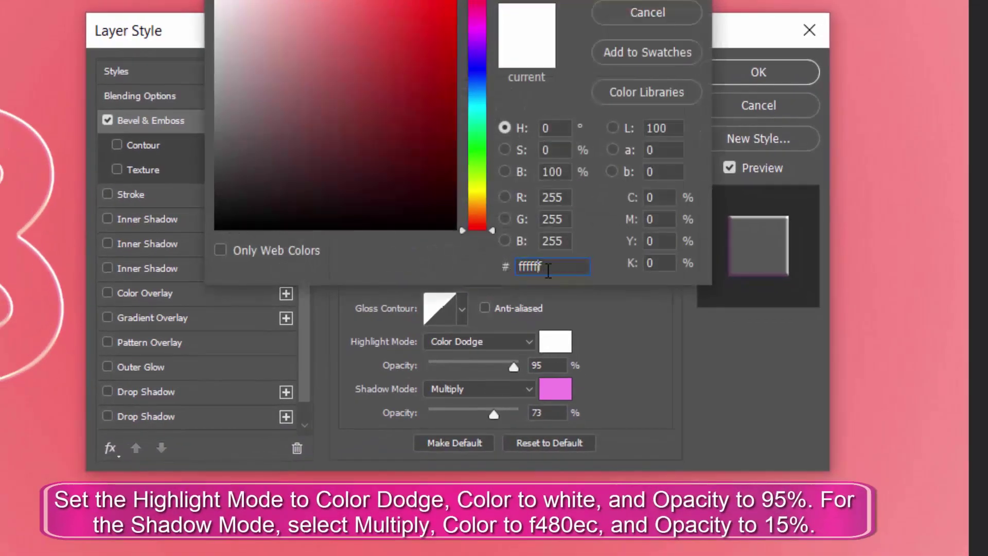
click(622, 33)
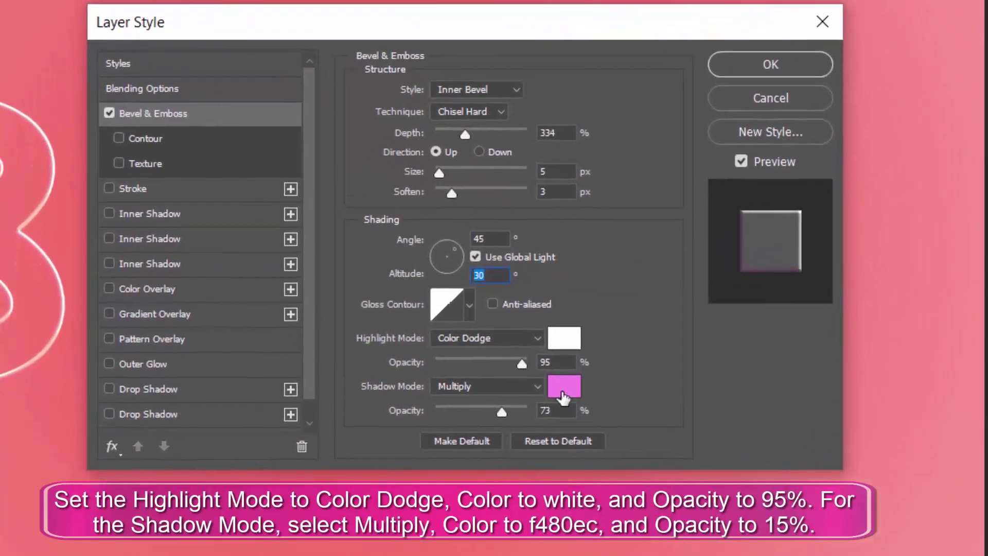
Step: Set the bevel's Multiply shadow colour to #f480ec
click(525, 410)
click(531, 282)
drag(575, 259, 521, 259)
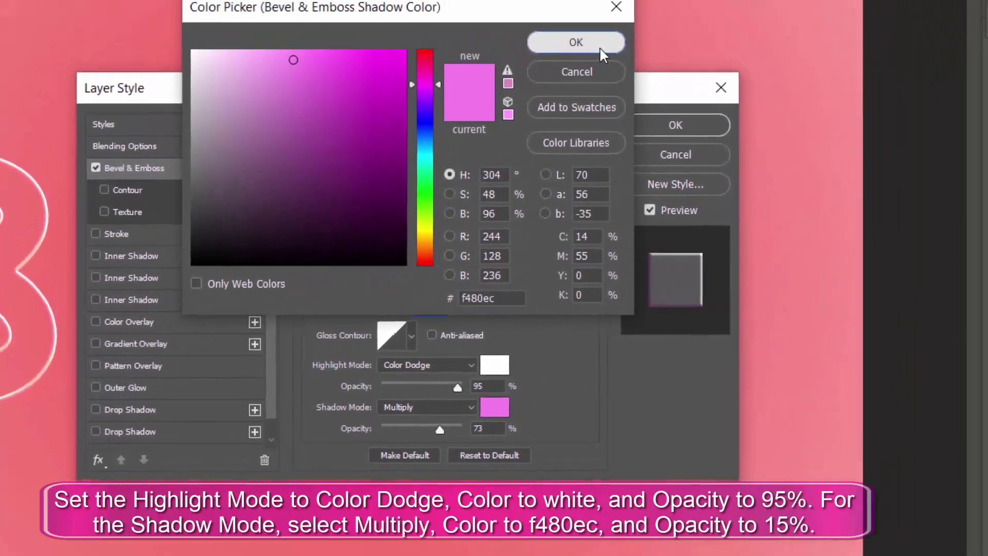
click(600, 46)
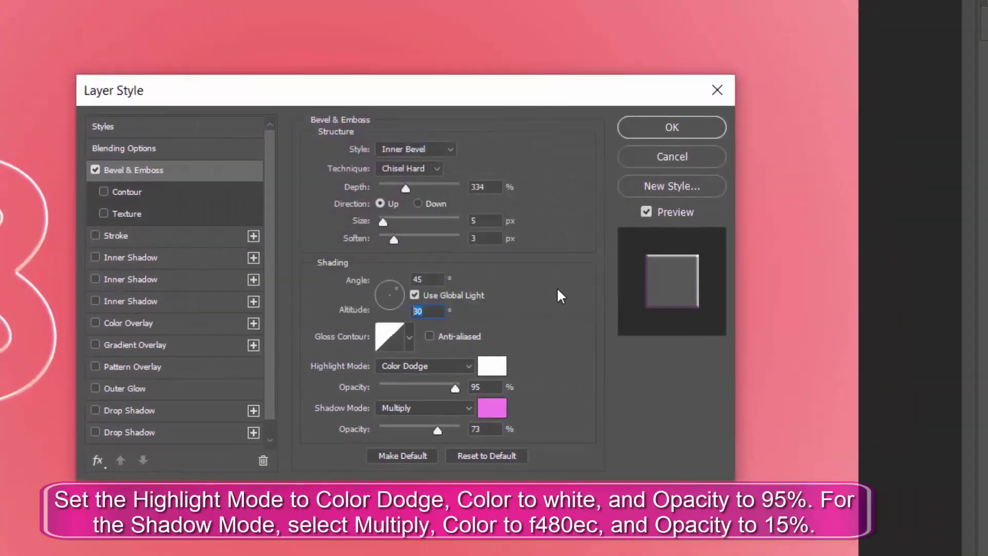
click(478, 428)
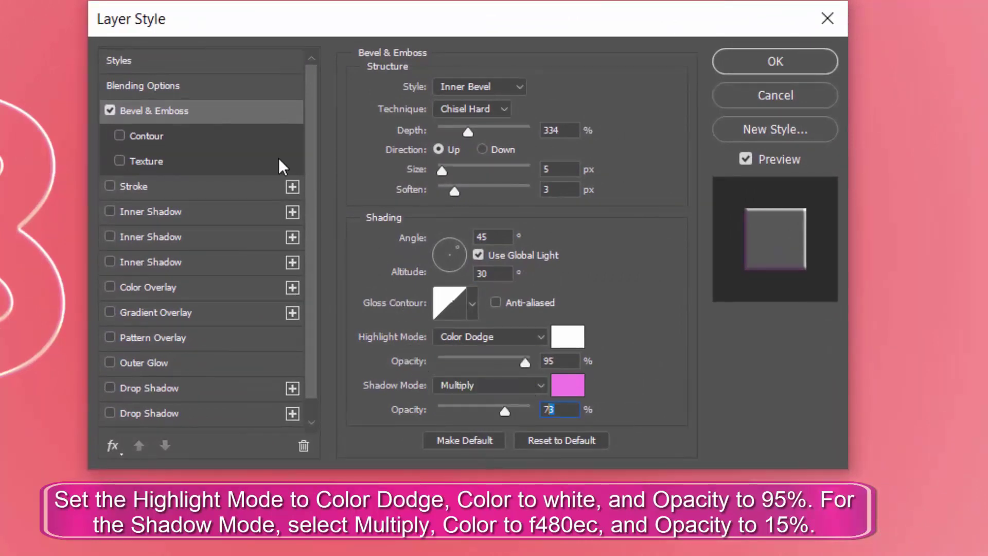
Step: Add a Rolling Slope - Descending contour with 100% range to the group's bevel and apply the layer style
click(160, 135)
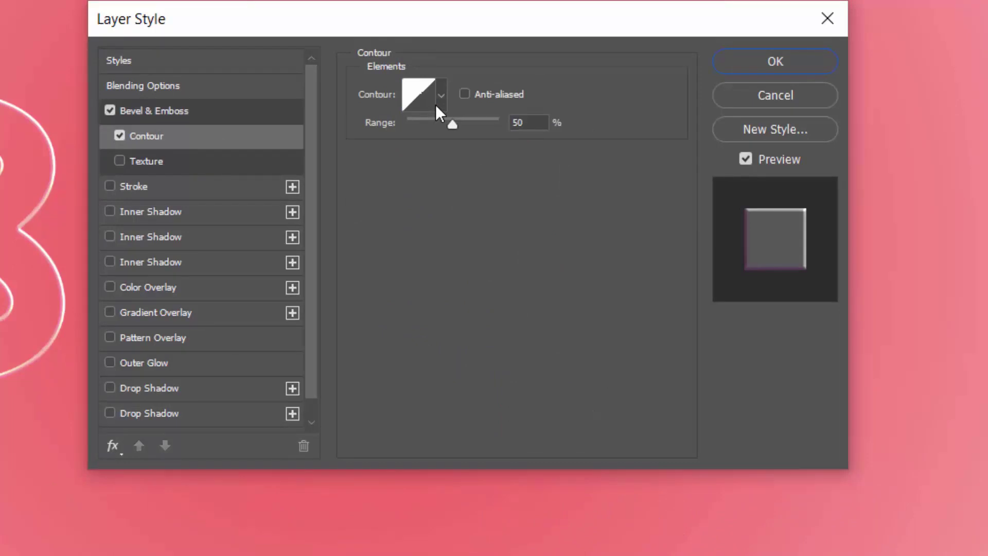
click(418, 98)
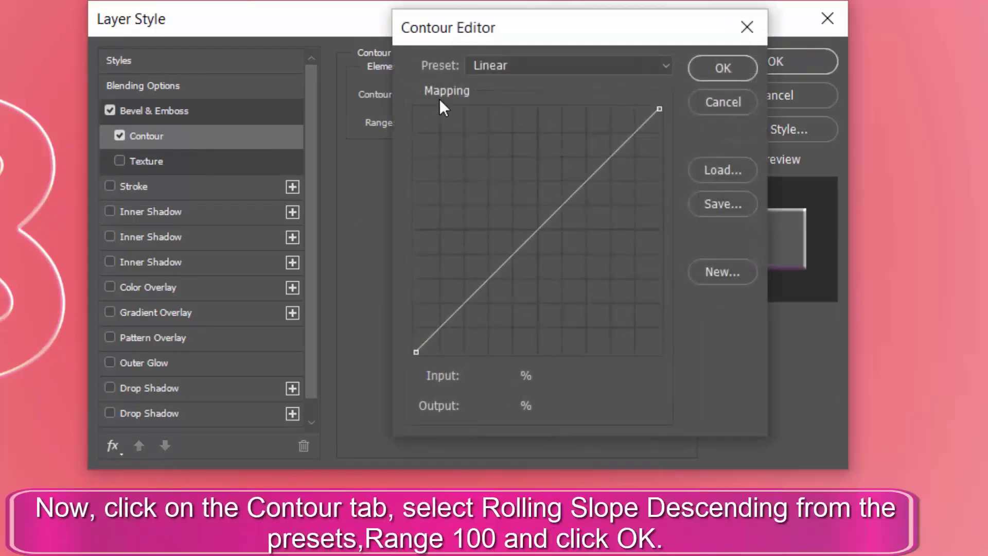
click(540, 70)
click(552, 257)
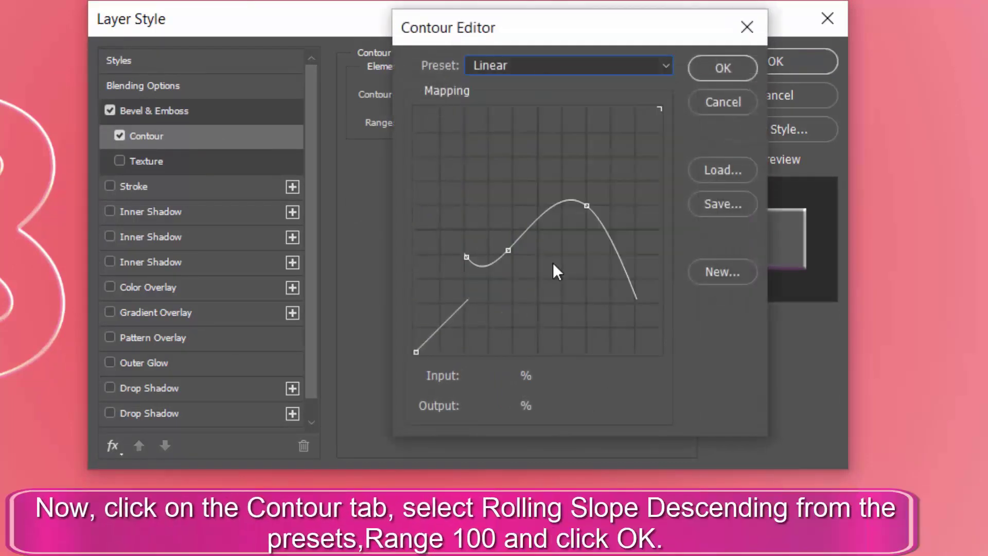
click(721, 73)
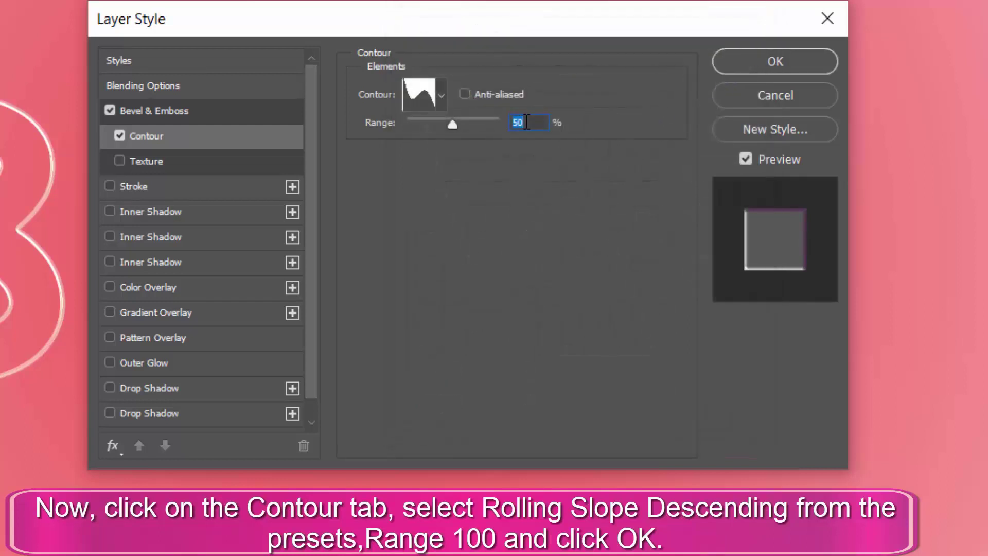
text(100)
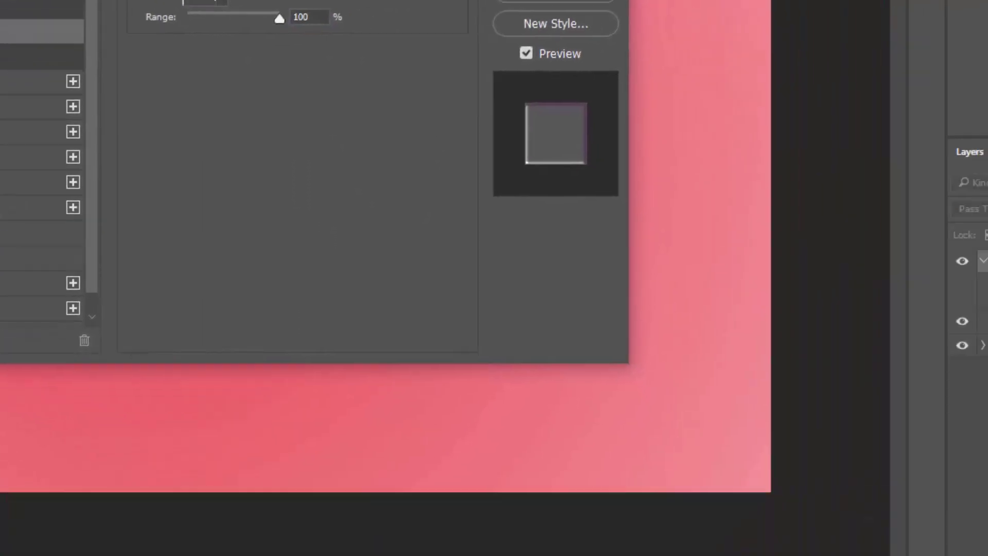
click(778, 62)
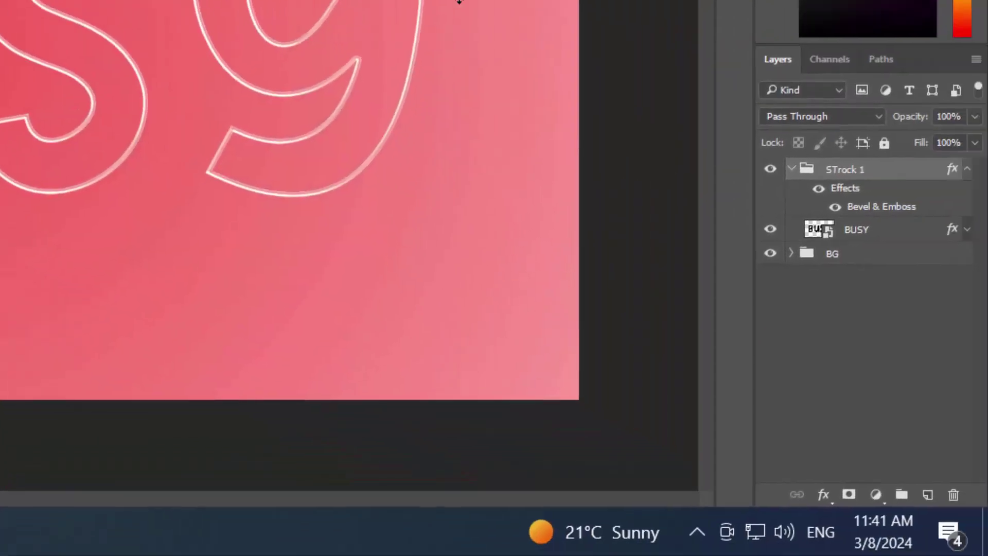
Step: Collapse the STrock 1 group's effects, then duplicate its BUSY layer and place the copy outside the group, directly below it
click(794, 170)
click(967, 170)
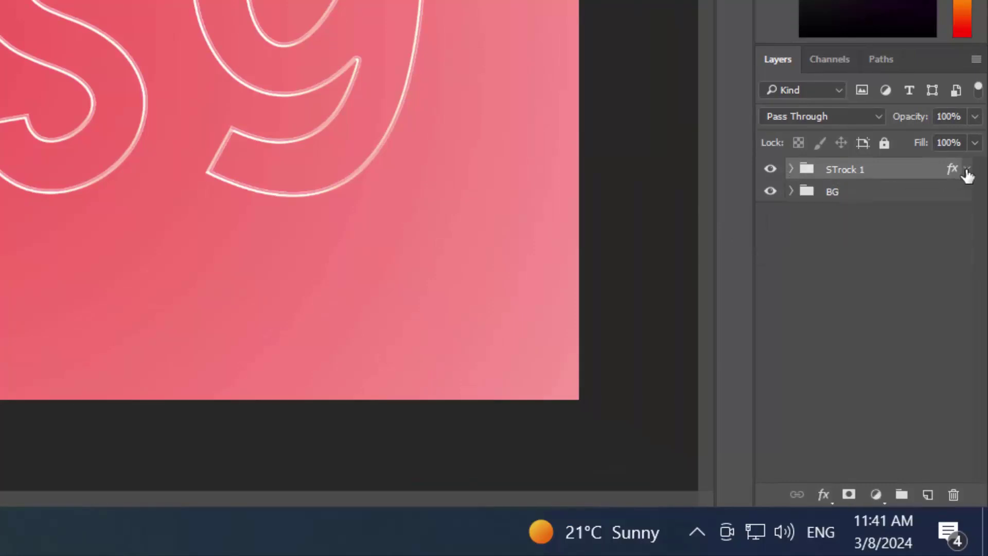
click(792, 170)
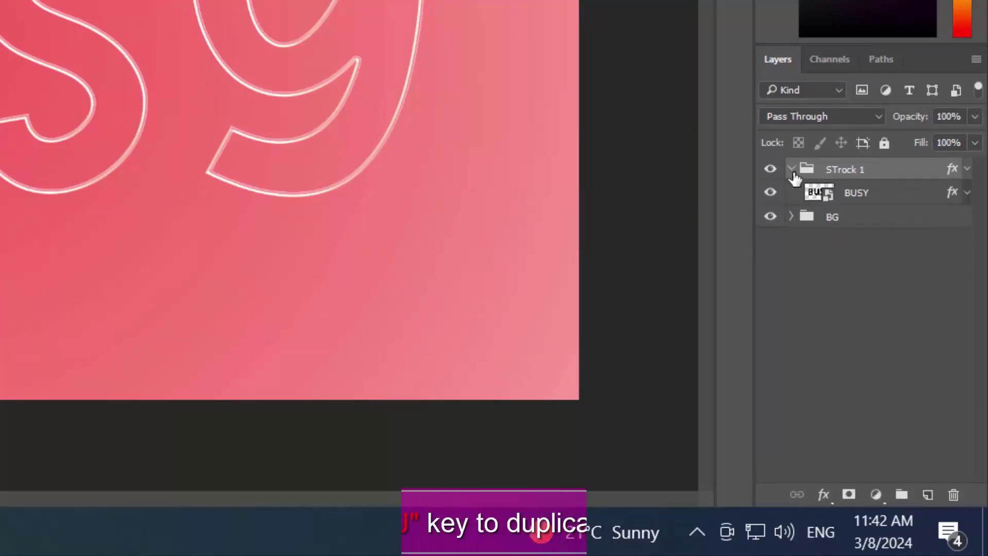
click(900, 199)
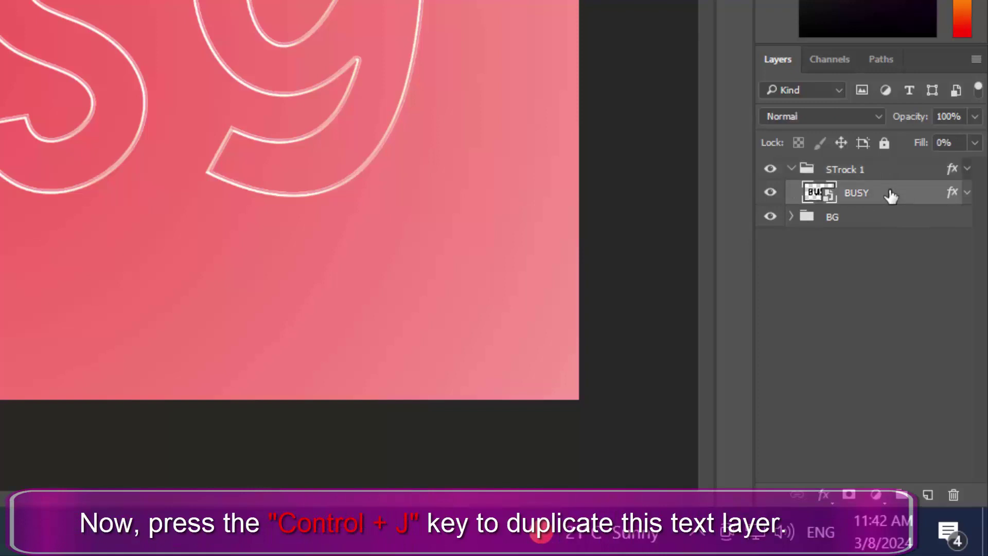
key(ctrl+j)
drag(891, 194, 806, 205)
click(793, 196)
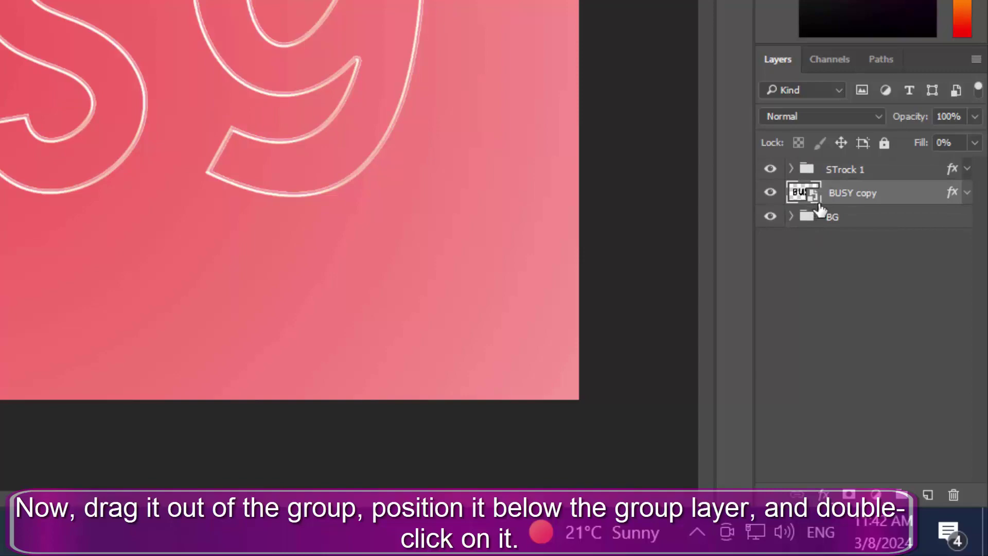
Step: Add an Inner Bevel to the BUSY copy layer with Chisel Hard technique, 300% depth, Up direction, 73 px size and 2 px soften
double_click(926, 202)
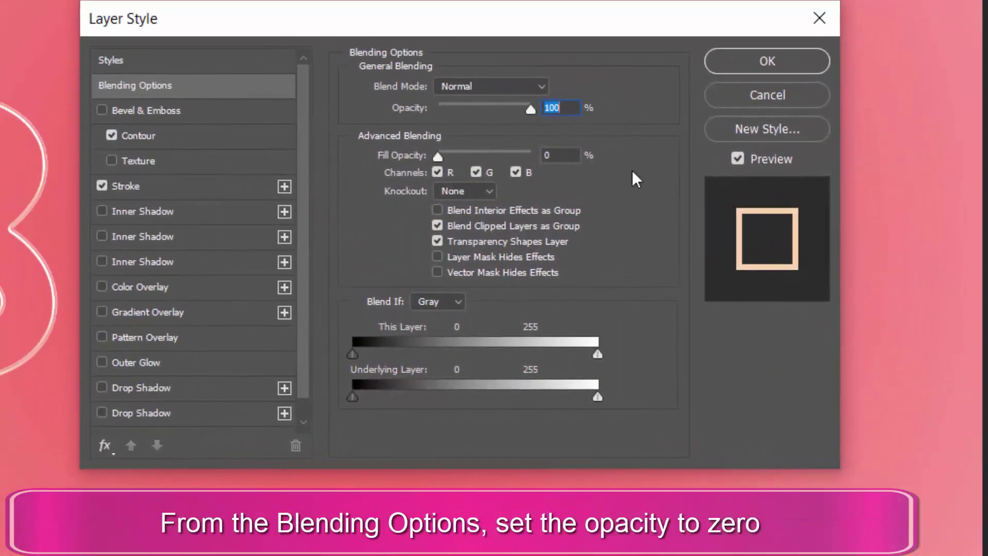
click(571, 157)
click(177, 111)
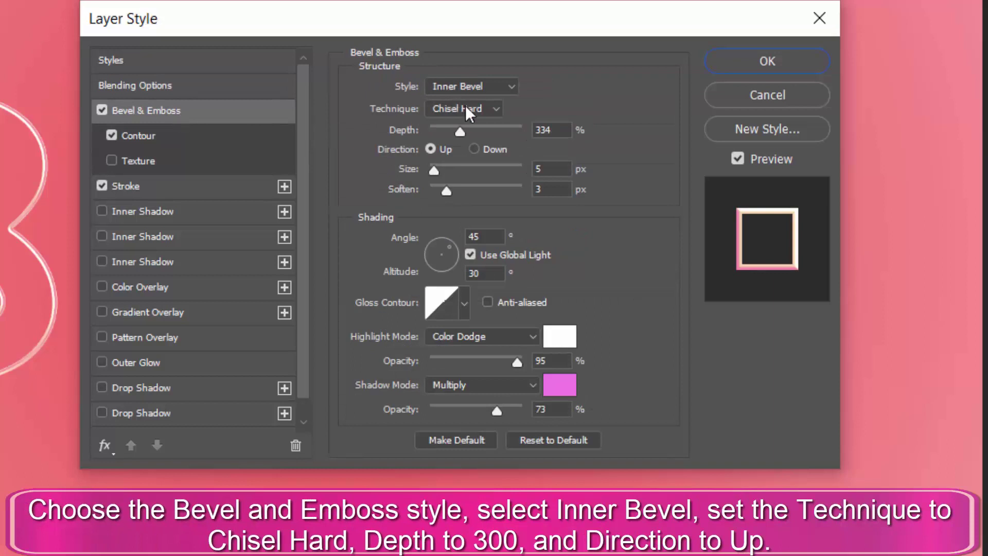
click(532, 132)
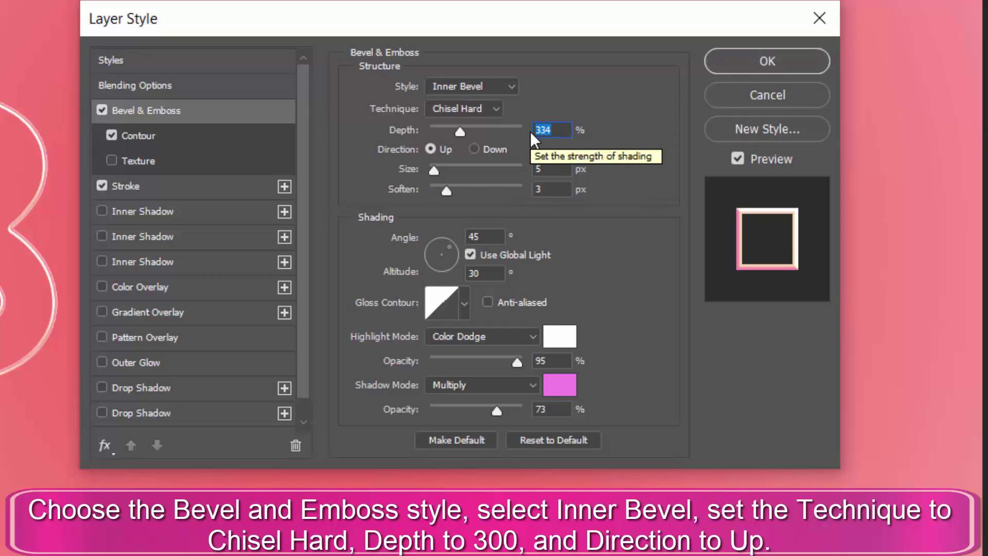
text(300)
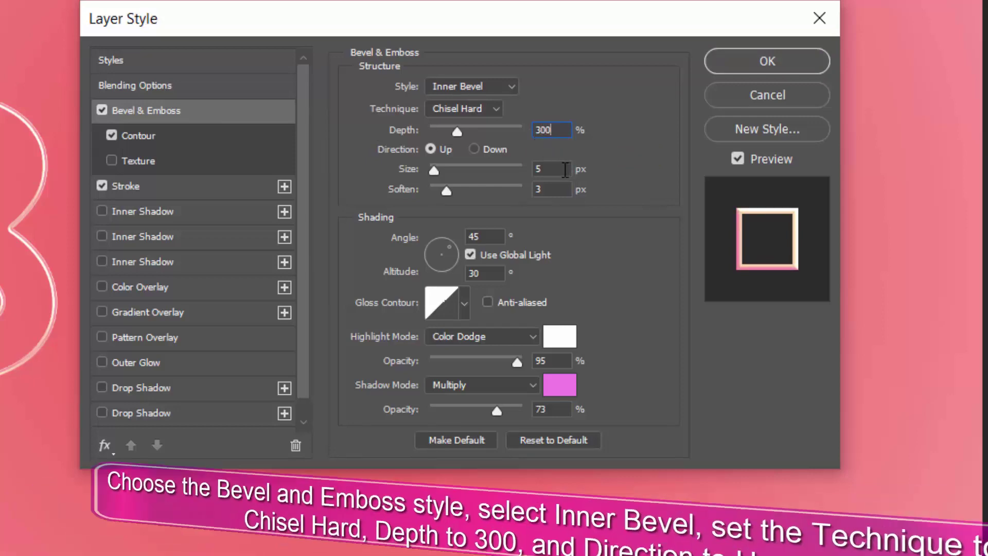
click(536, 173)
text(73)
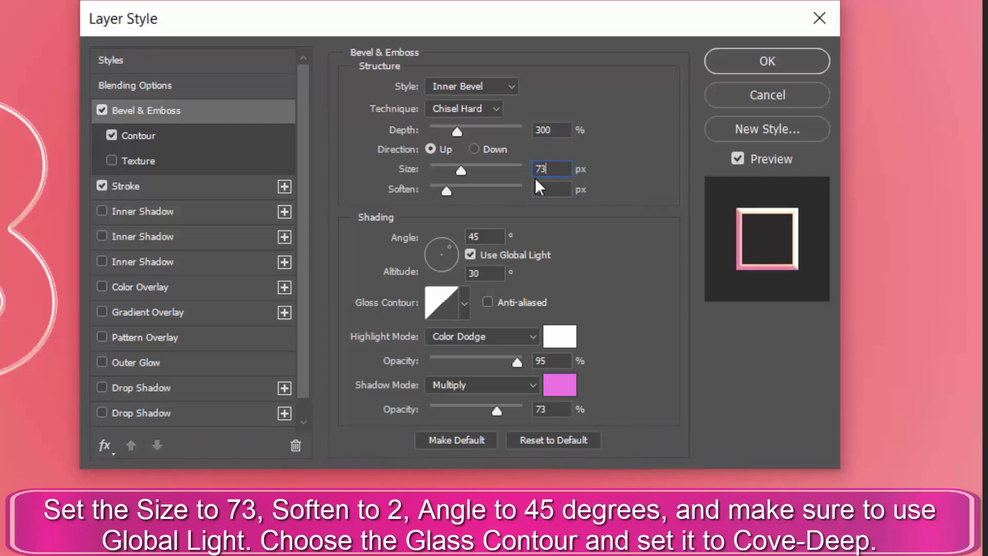
key(Tab)
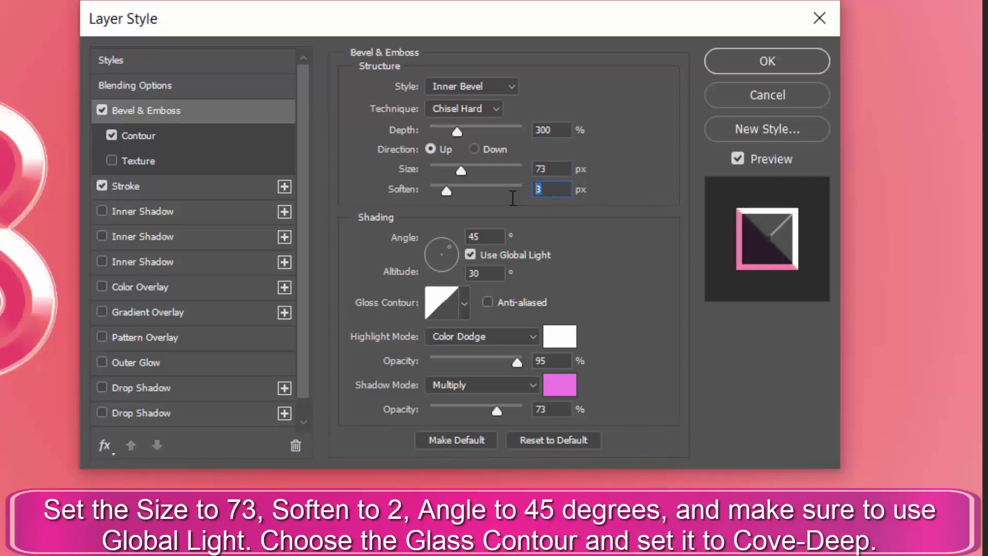
text(2)
Step: Set the bevel's gloss contour to the Cove - Deep preset
click(451, 303)
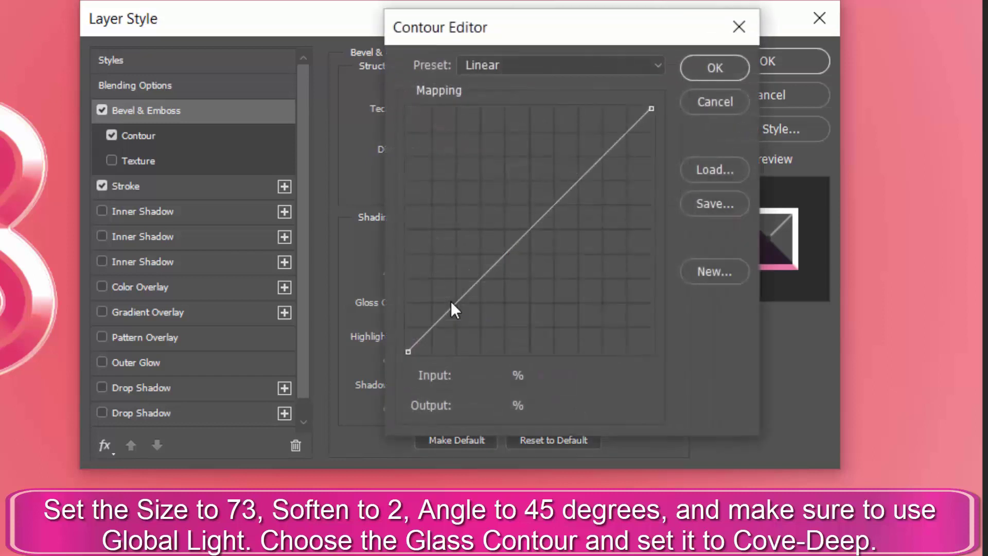
click(513, 66)
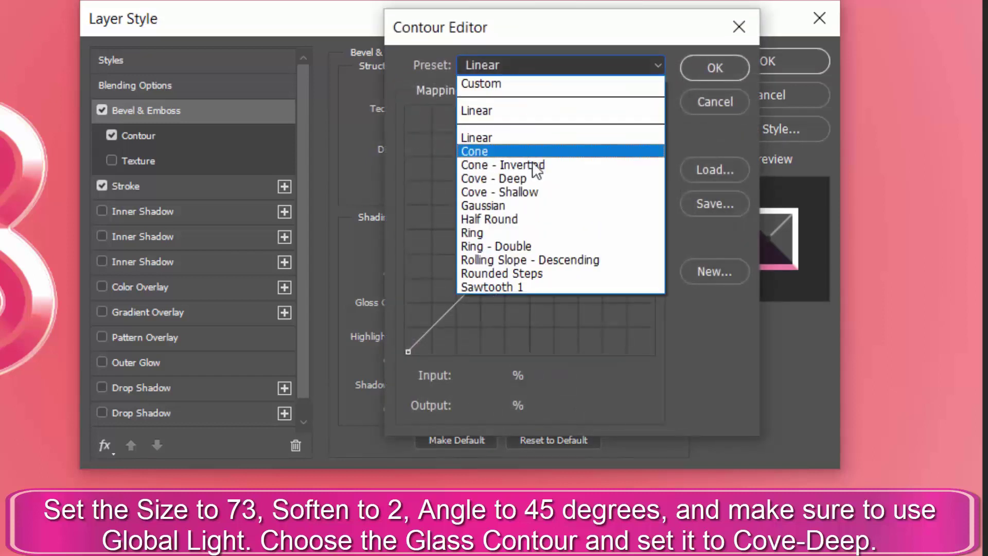
click(535, 181)
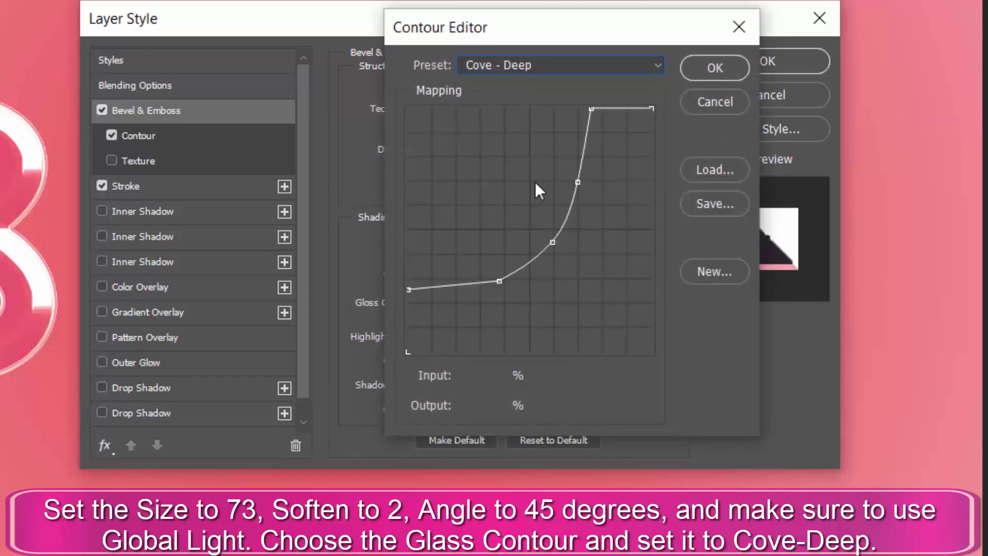
click(726, 69)
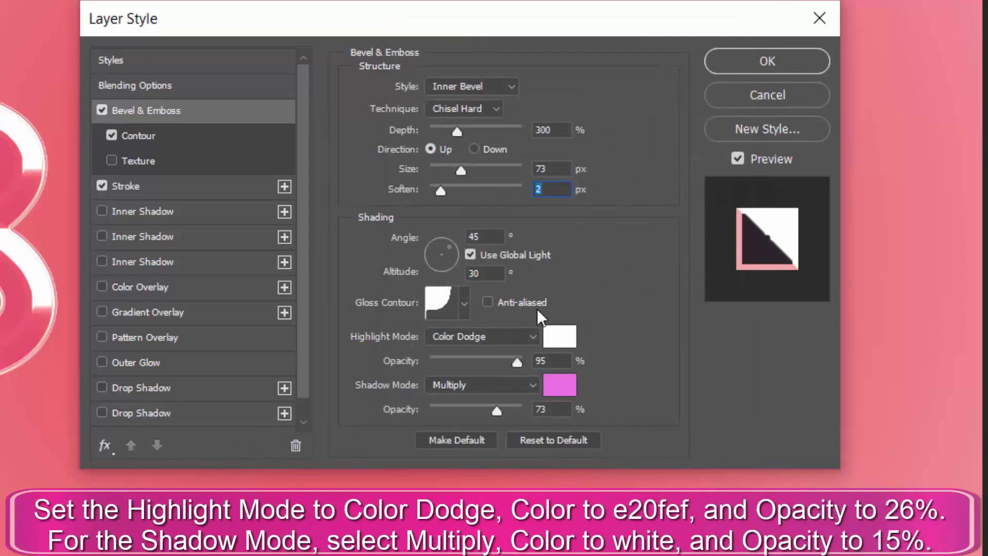
Step: Set the bevel's Color Dodge highlight to colour #e20fef at 26% opacity
click(564, 343)
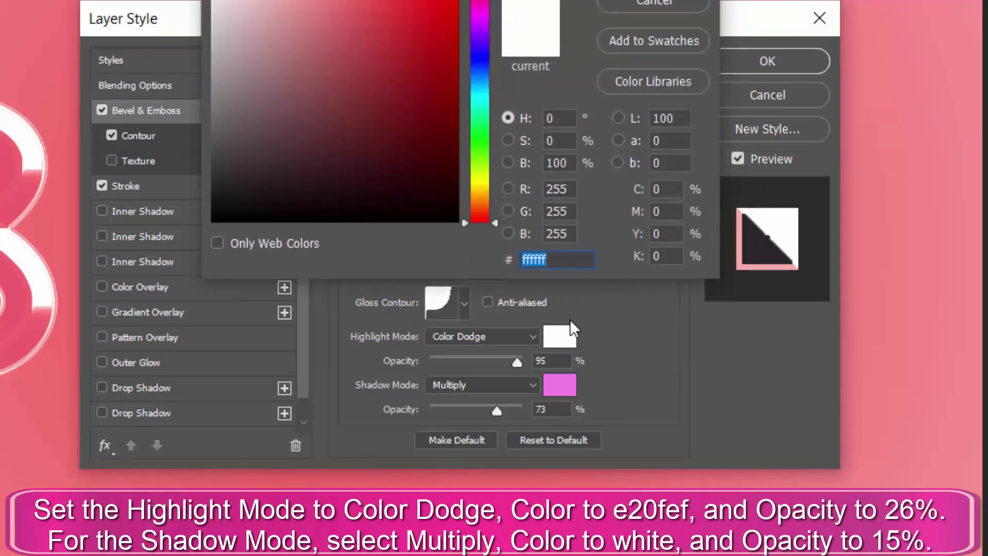
text(e20f)
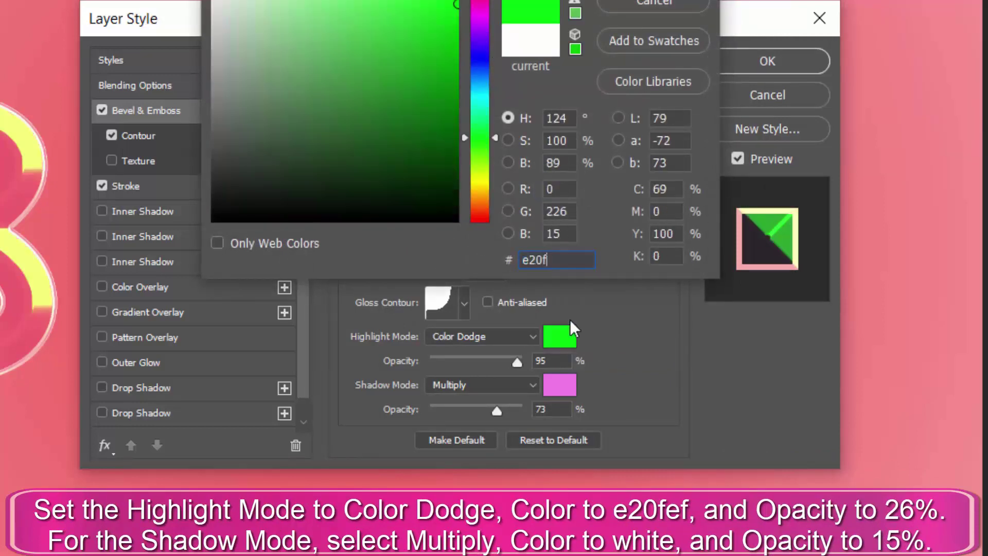
text(ef)
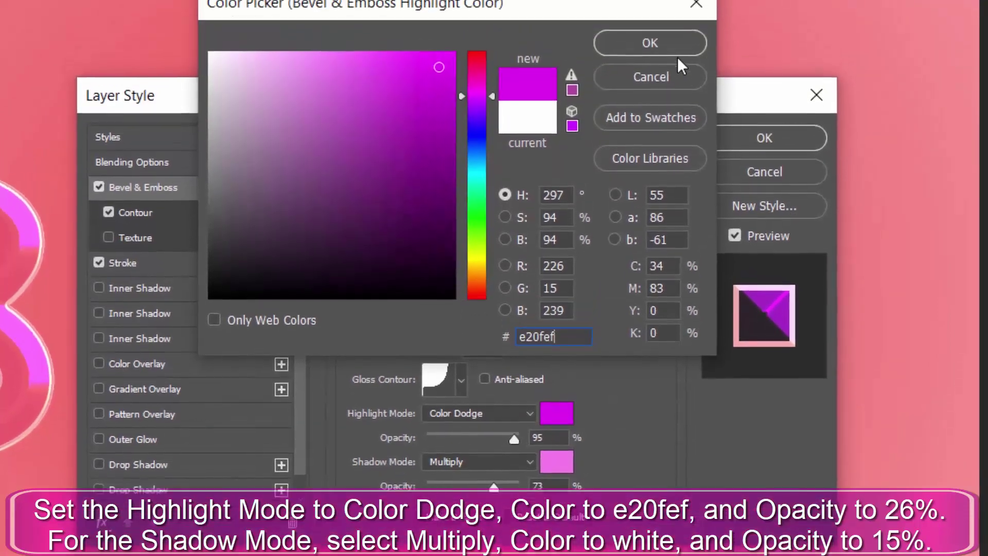
click(668, 45)
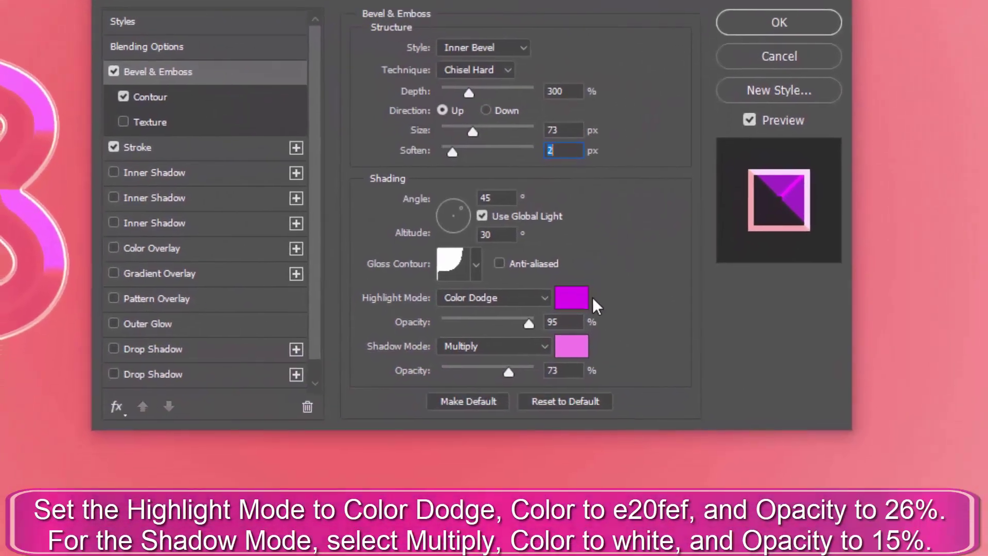
click(547, 323)
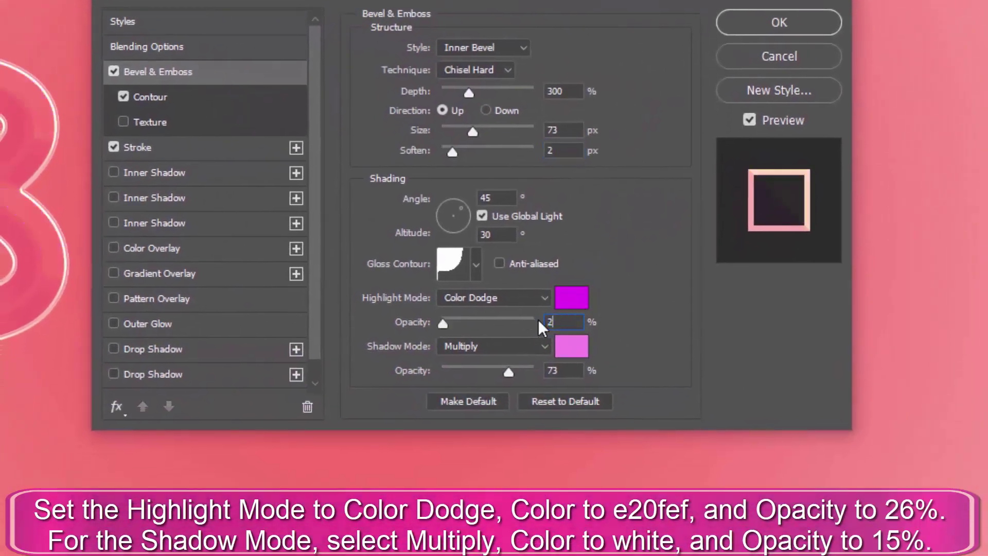
text(26)
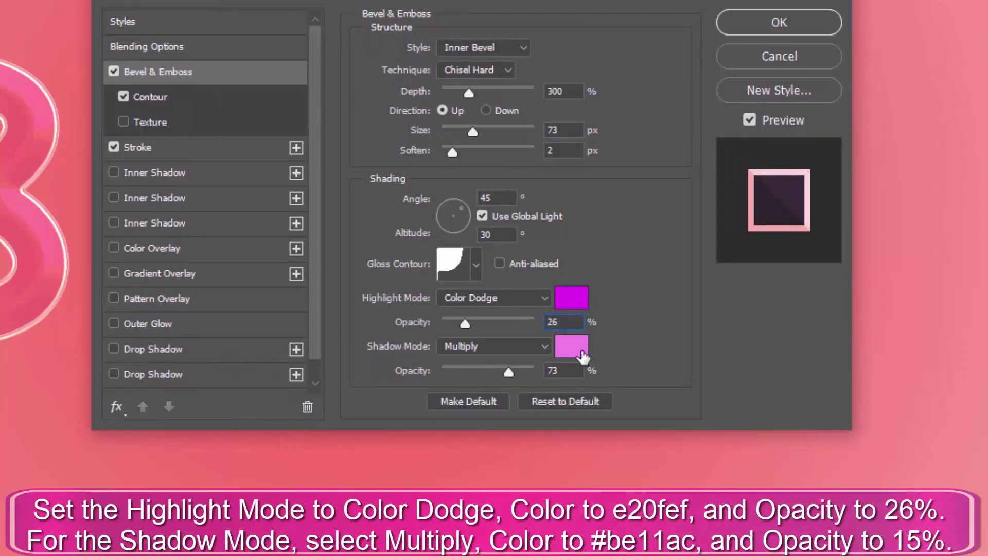
Step: Set the bevel's Multiply shadow colour to #be11ac
click(582, 351)
text(b)
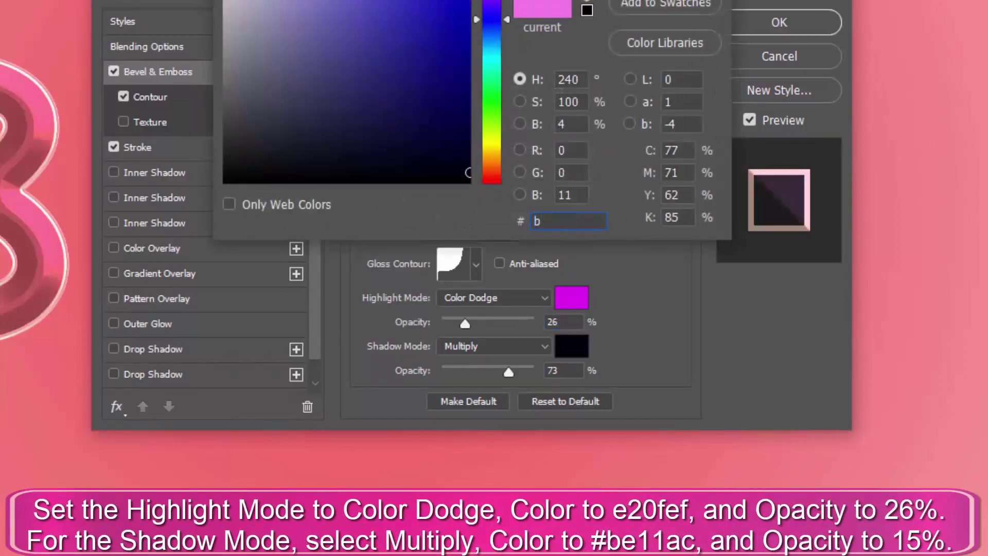
text(e11ac)
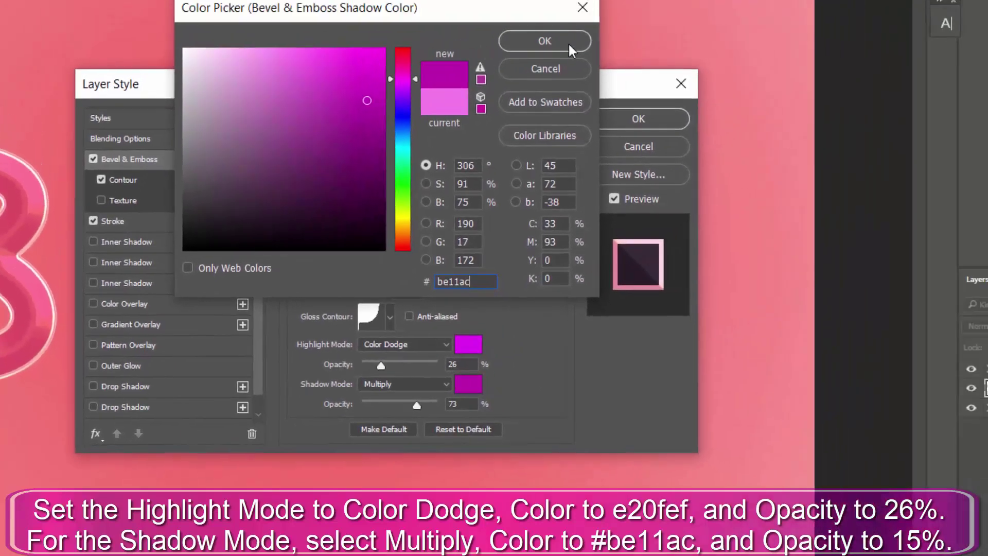
click(571, 47)
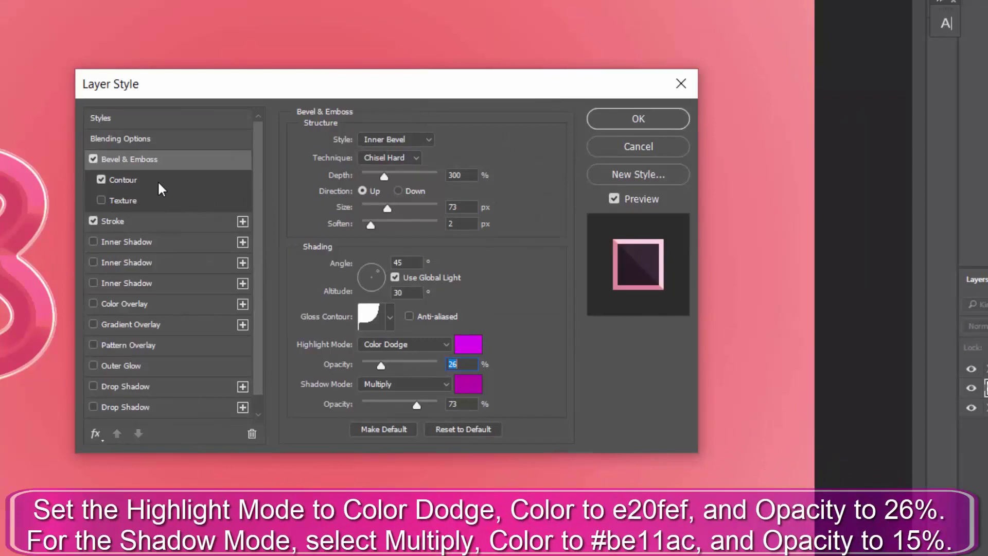
Step: Set the bevel's Contour element to the Cove - Deep preset with a range of 81%
click(158, 184)
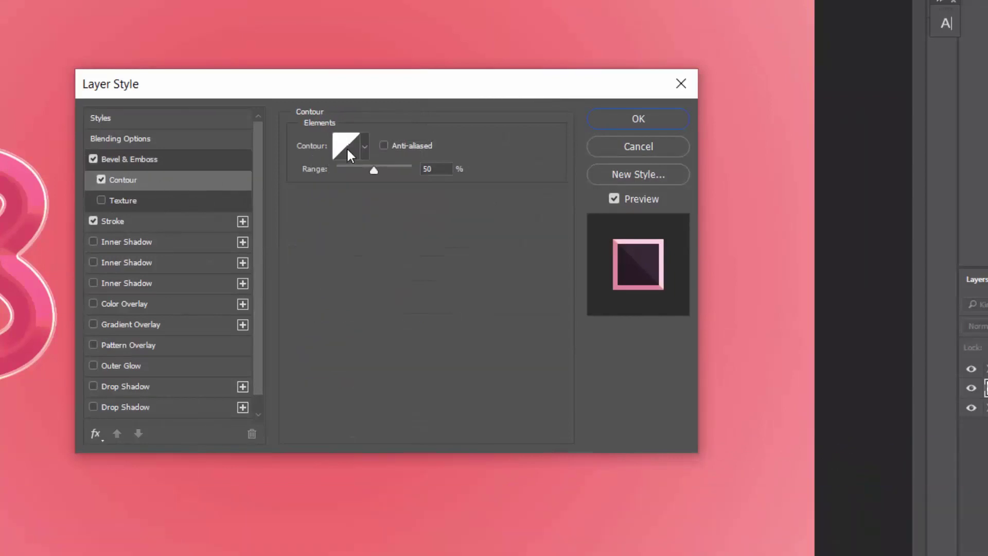
click(347, 147)
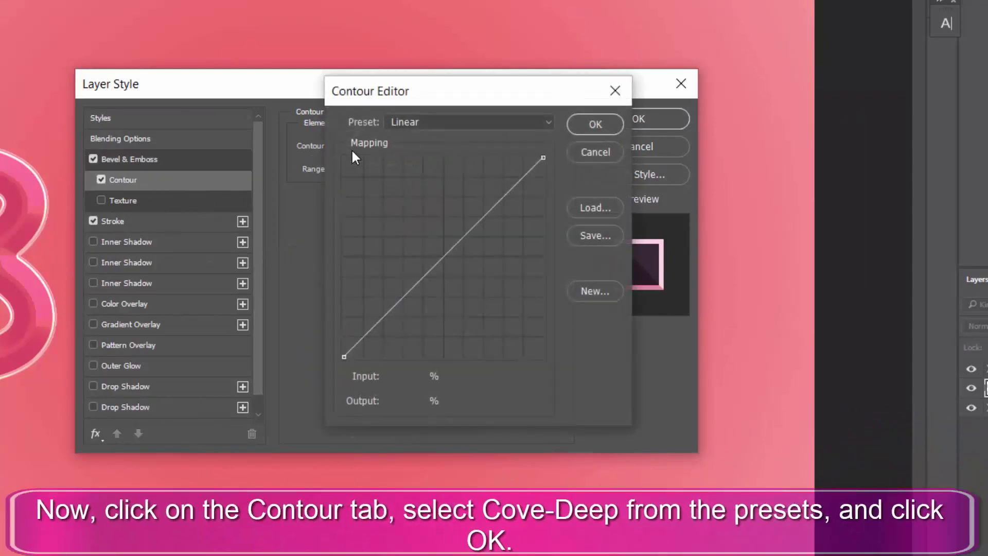
click(419, 125)
click(418, 212)
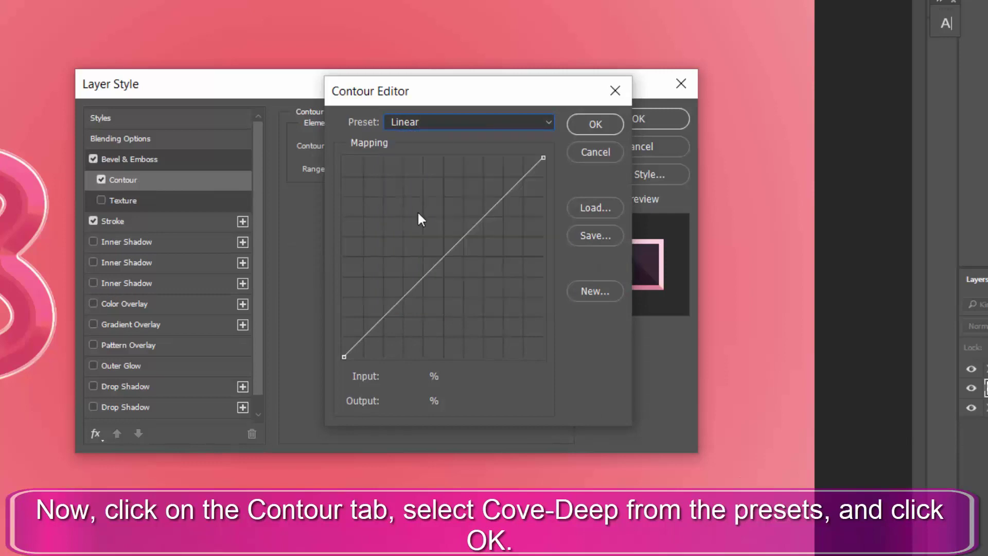
click(572, 128)
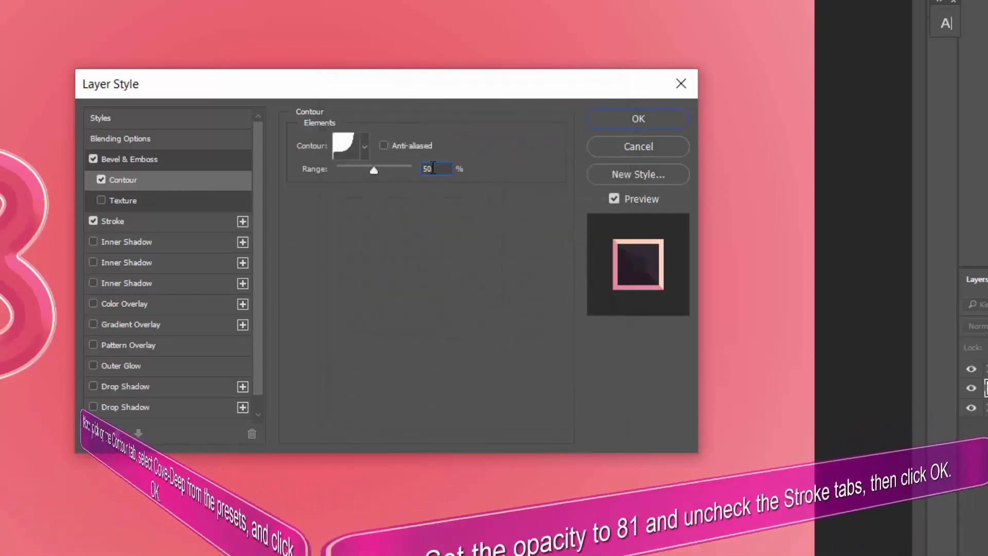
double_click(433, 168)
text(8)
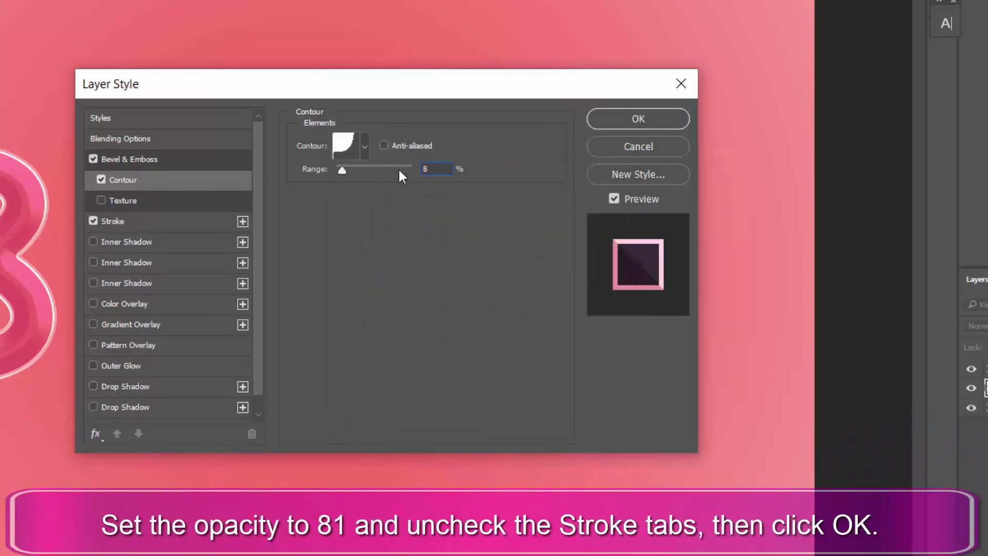
text(1)
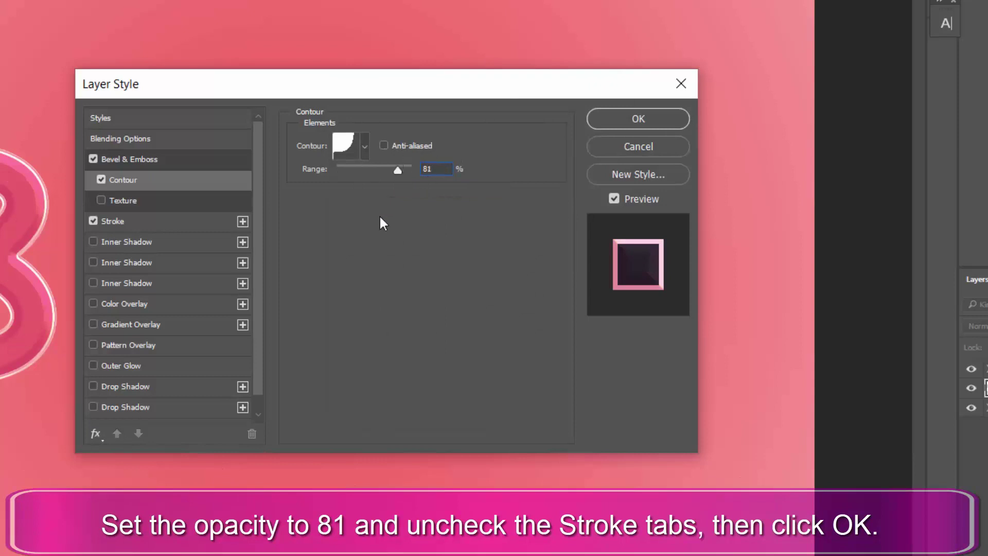
Step: Turn off the Stroke effect on the BUSY copy layer and apply the layer style
click(87, 221)
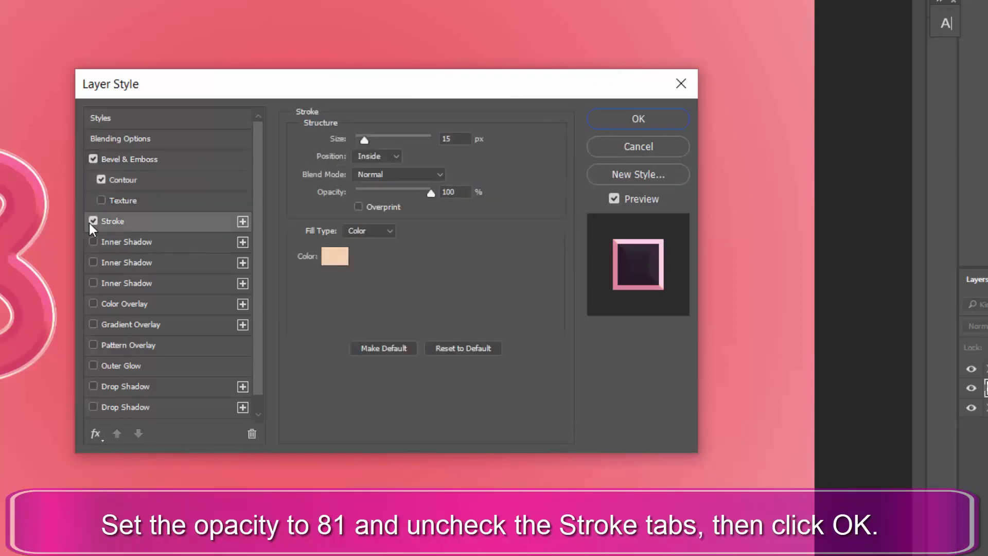
click(89, 223)
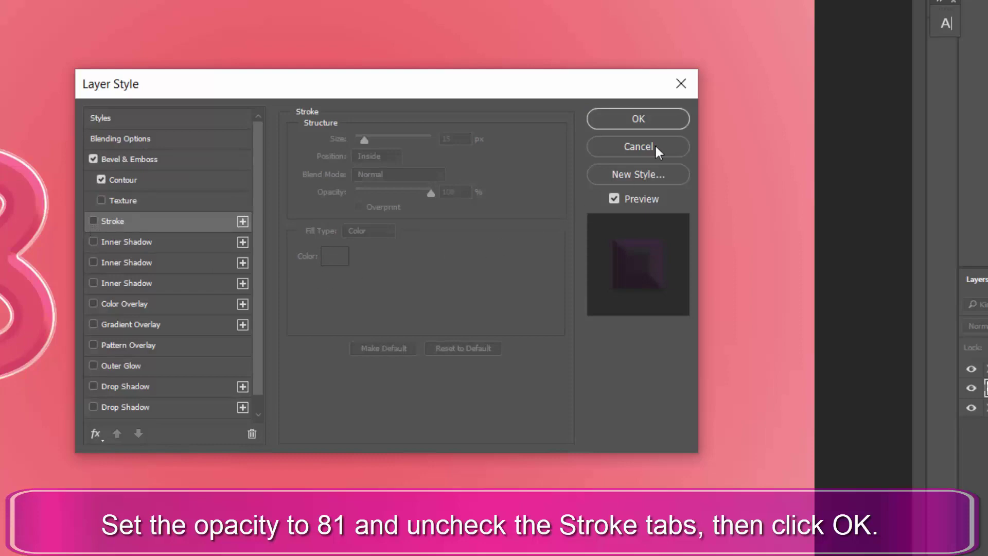
click(663, 121)
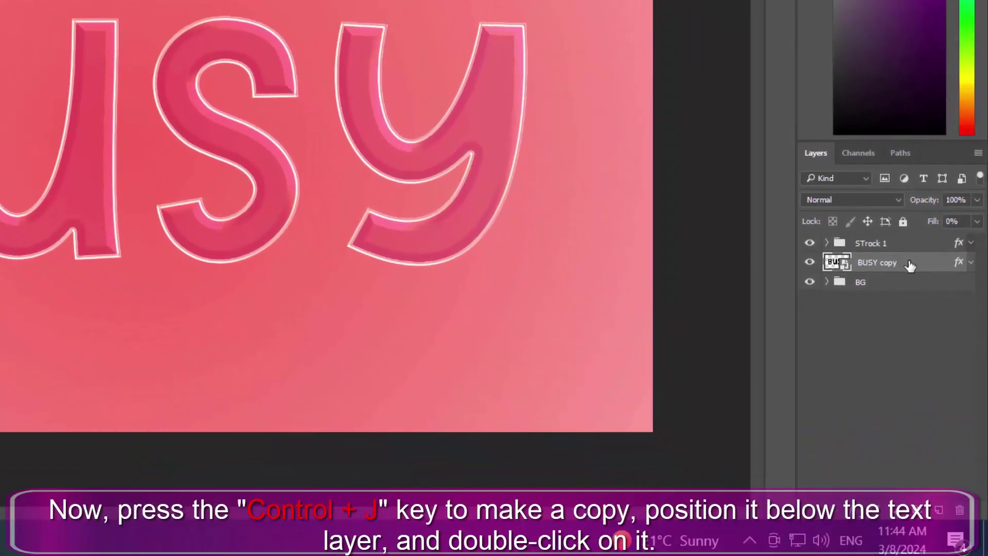
Step: Duplicate the BUSY copy layer and place the duplicate directly below the original
key(ctrl+j)
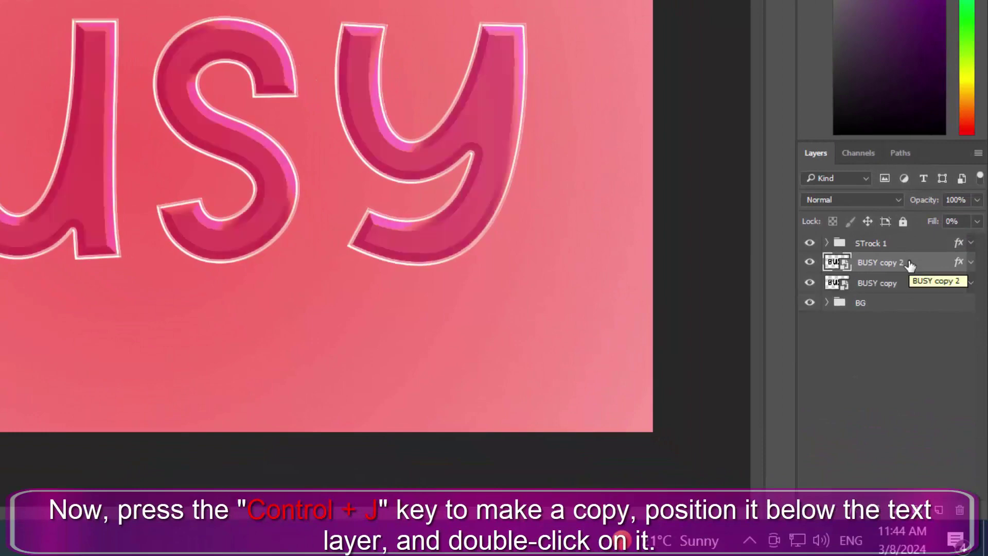
drag(910, 265, 900, 286)
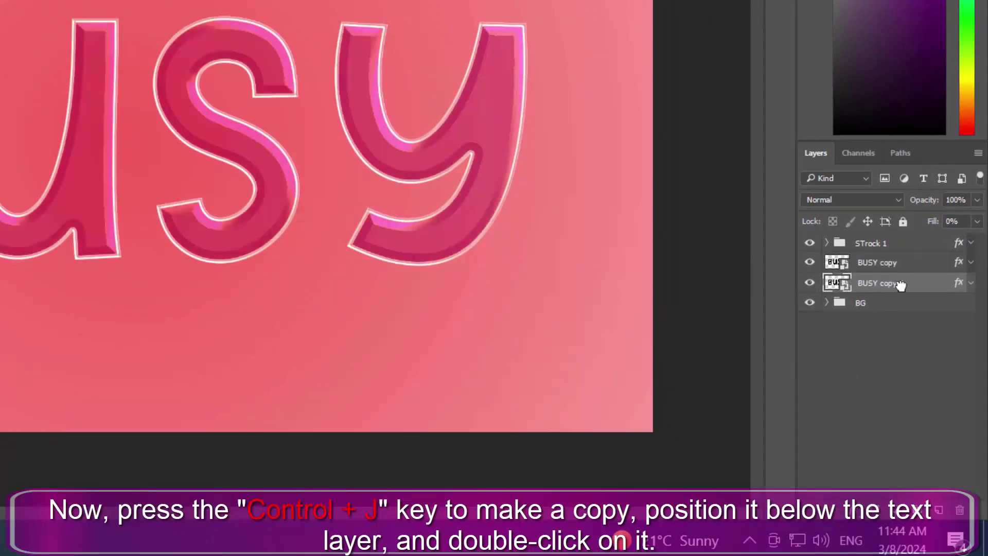
Step: Change the duplicated layer's Inner Bevel to the Smooth technique with 60 px size and 12 px soften
double_click(935, 291)
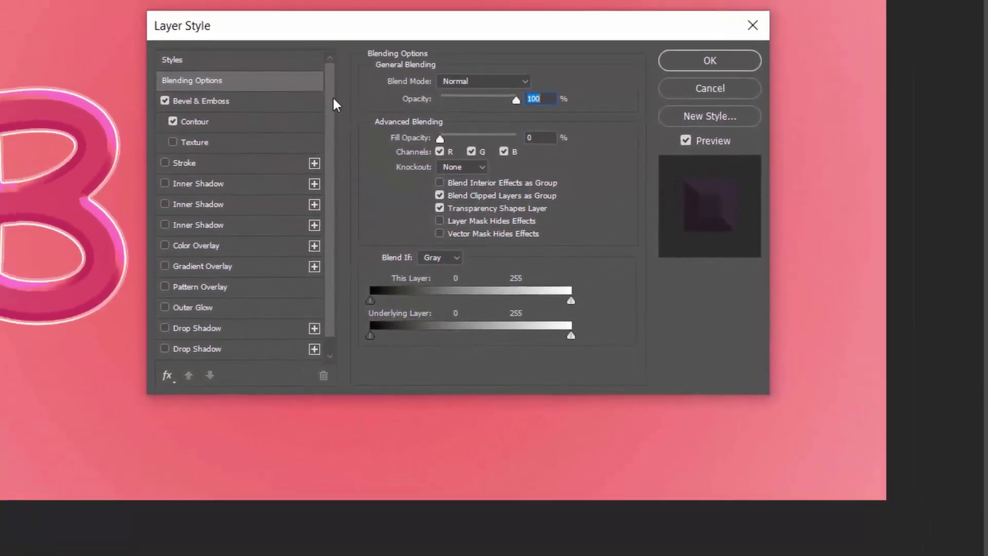
click(240, 107)
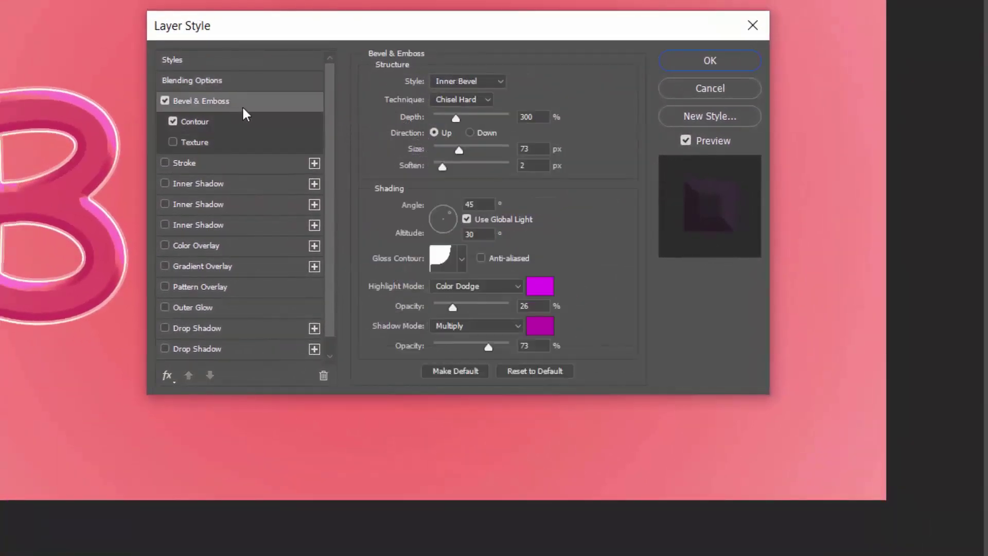
click(458, 101)
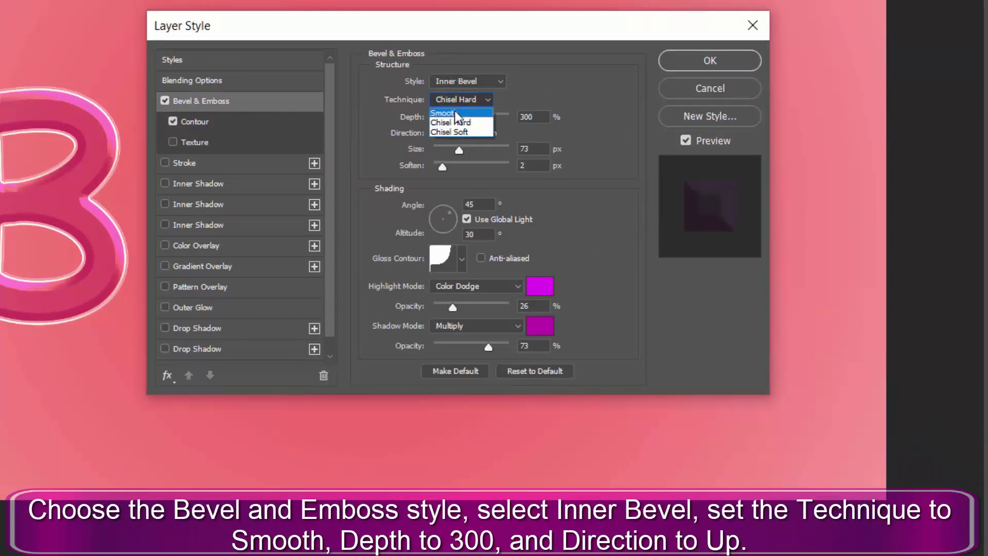
click(454, 109)
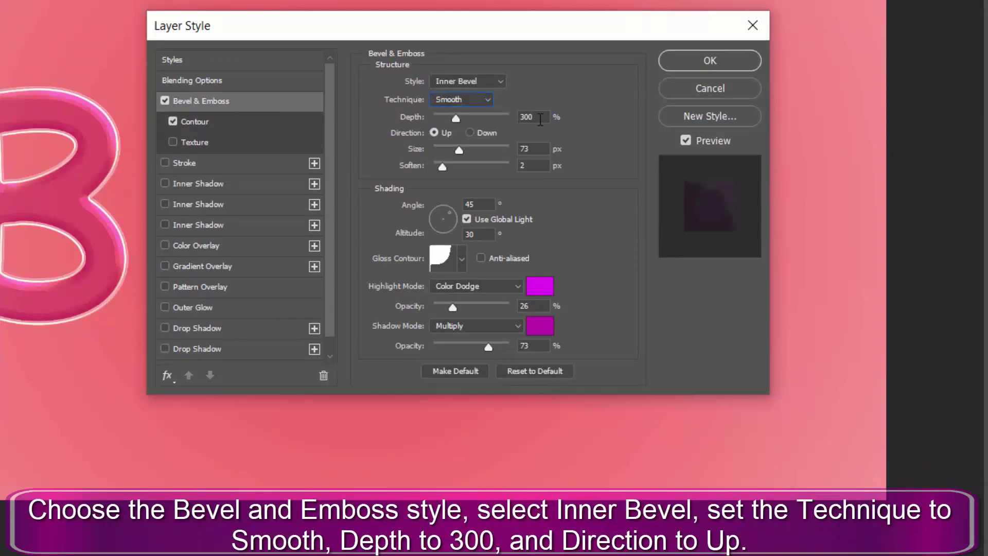
drag(540, 119, 507, 118)
drag(533, 149, 510, 147)
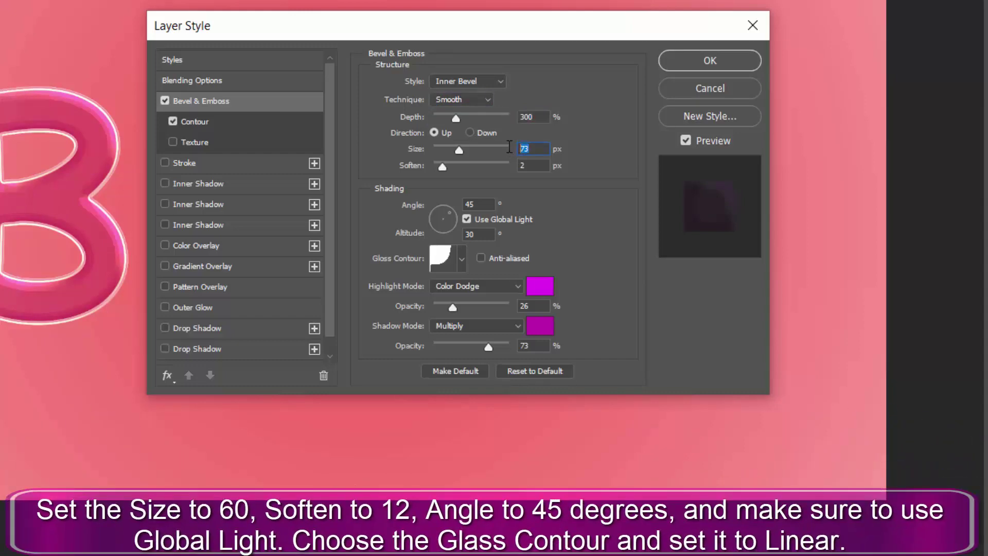
text(60)
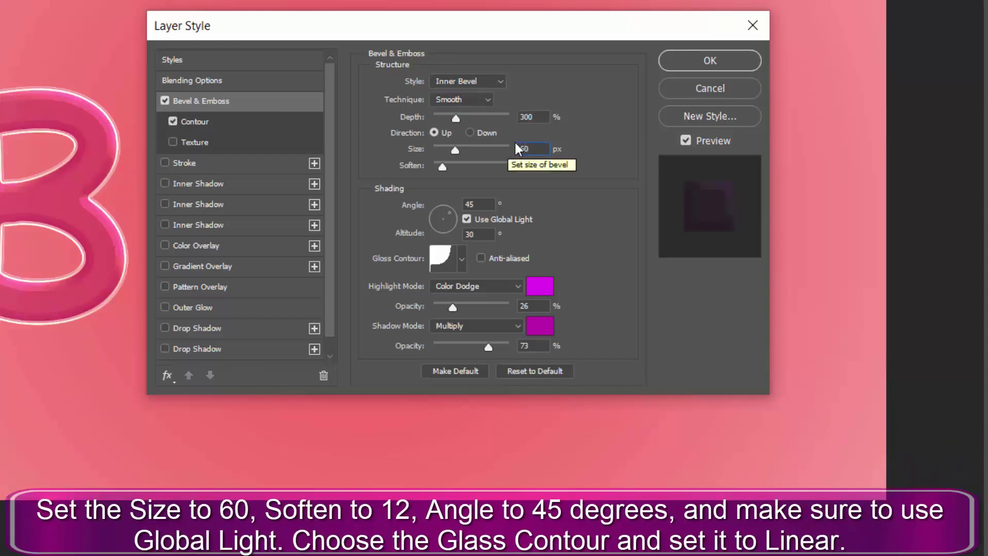
text(12)
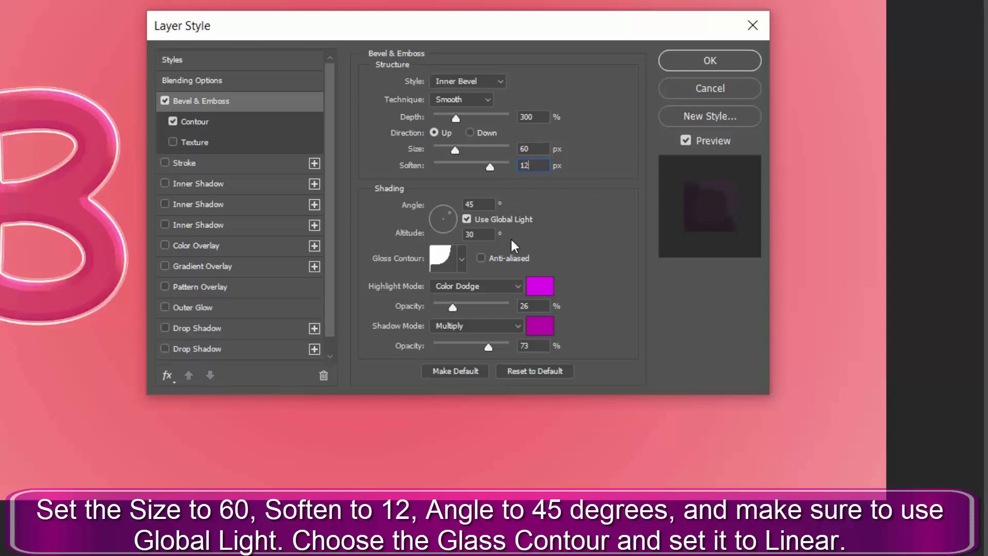
Step: Set the duplicate's bevel gloss contour to the Linear preset
click(461, 261)
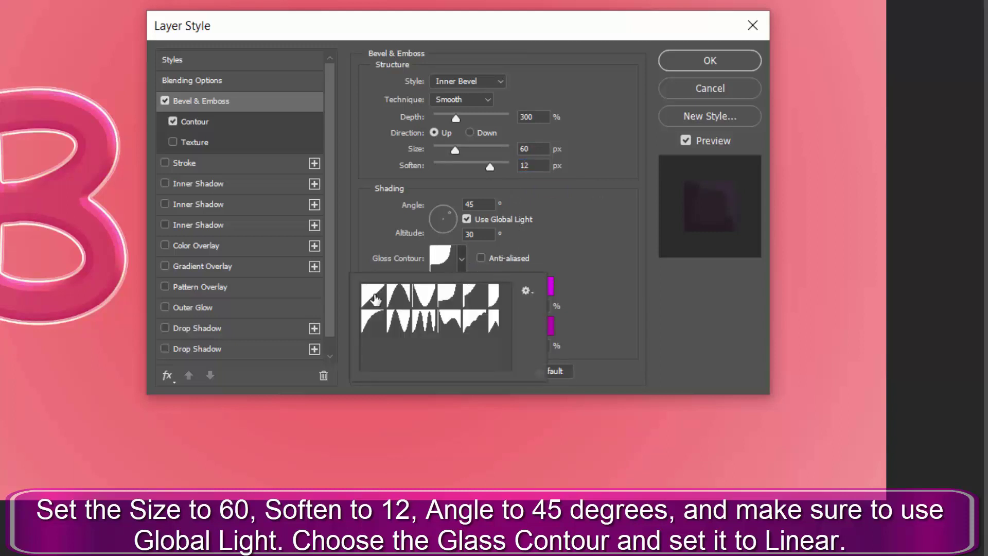
click(373, 296)
click(445, 259)
click(446, 258)
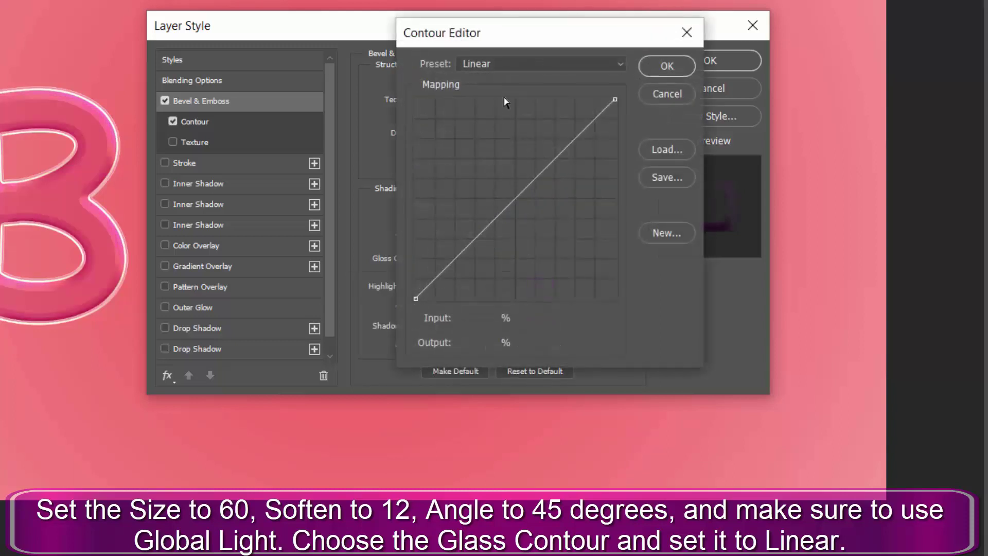
click(667, 70)
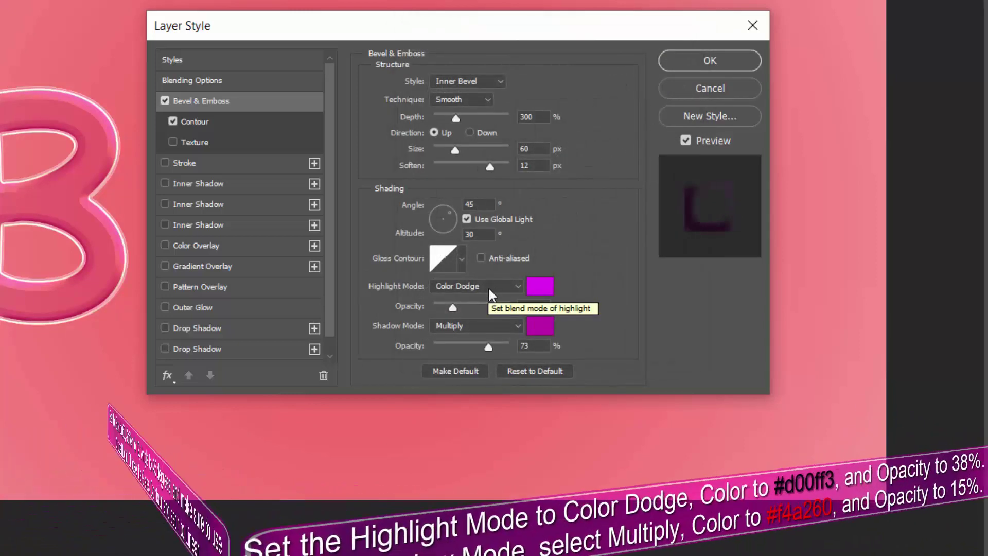
Step: Set the bevel's Color Dodge highlight to colour #d00ff3 at 38% opacity
click(537, 286)
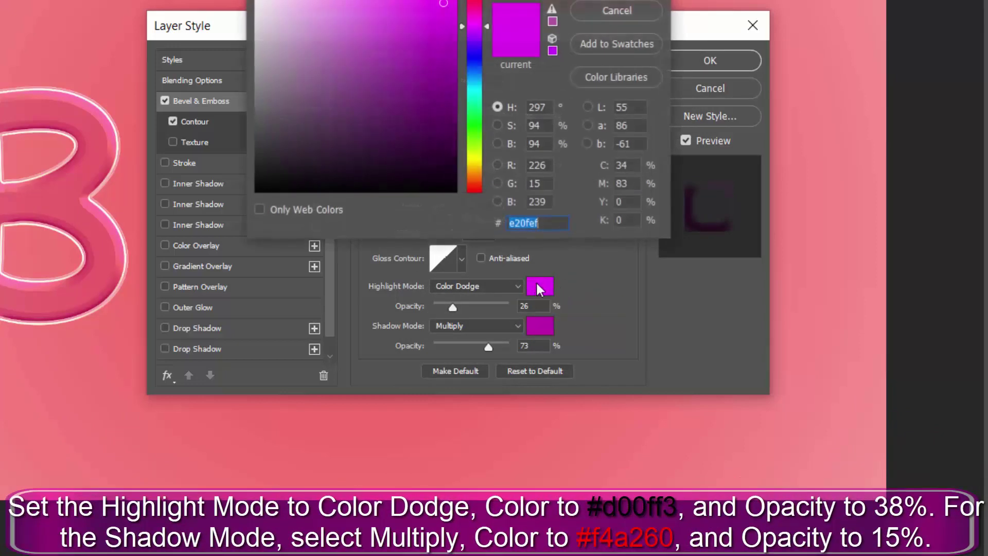
text(d00ff3)
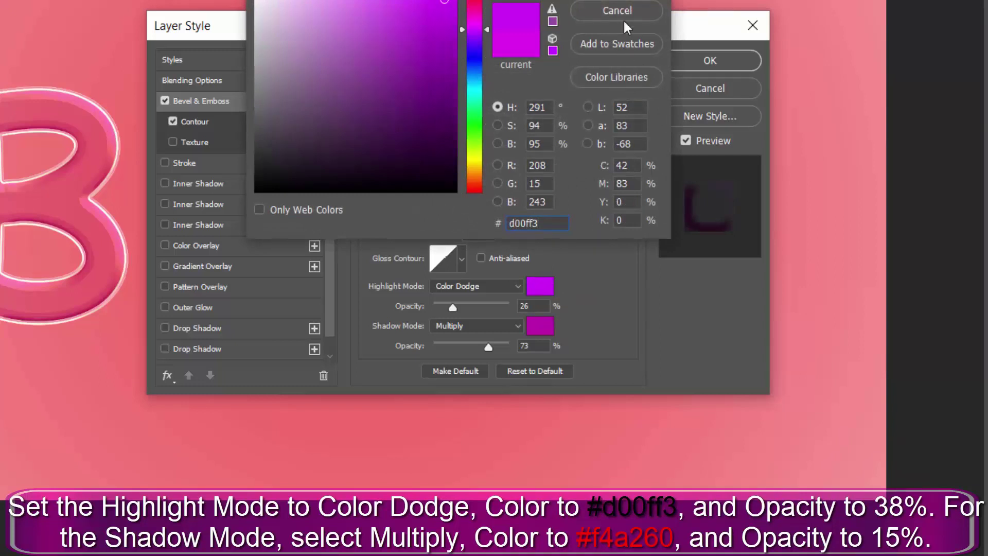
key(Return)
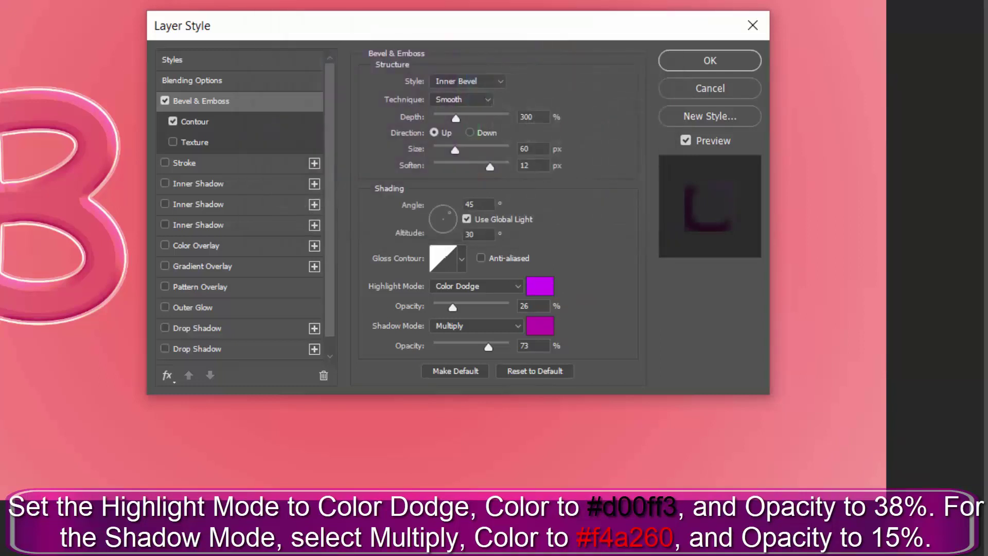
drag(534, 310, 508, 309)
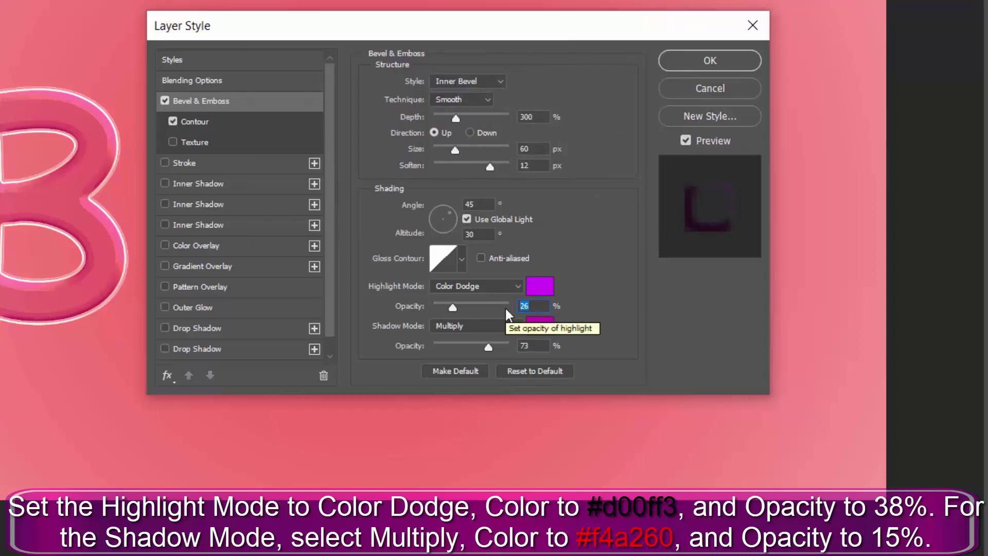
text(38)
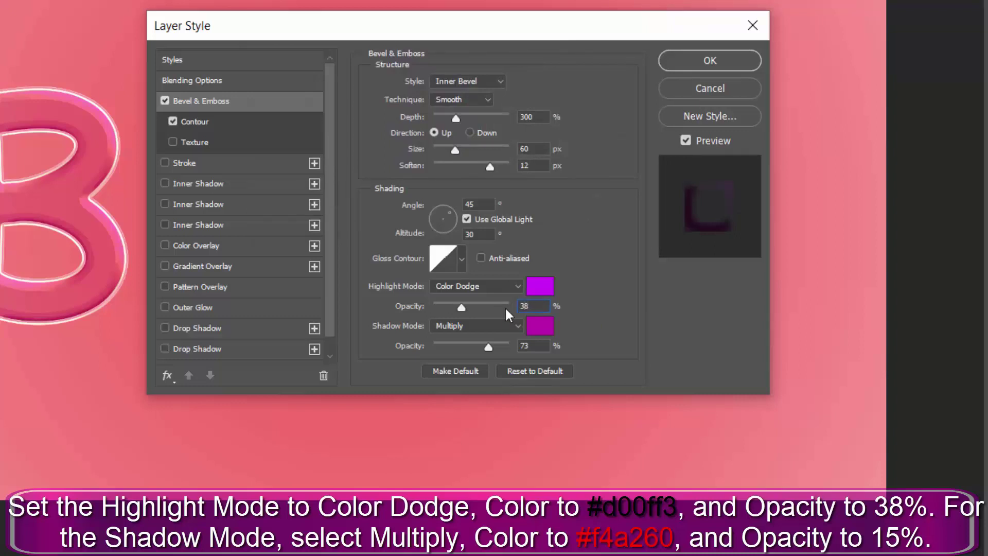
Step: Set the bevel's Multiply shadow colour to #f4a260
click(542, 330)
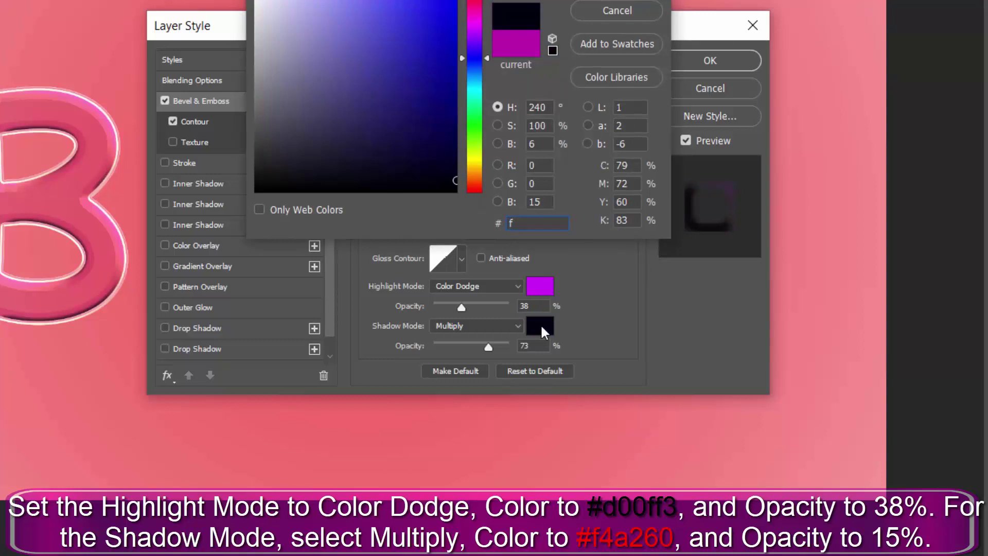
text(4a260)
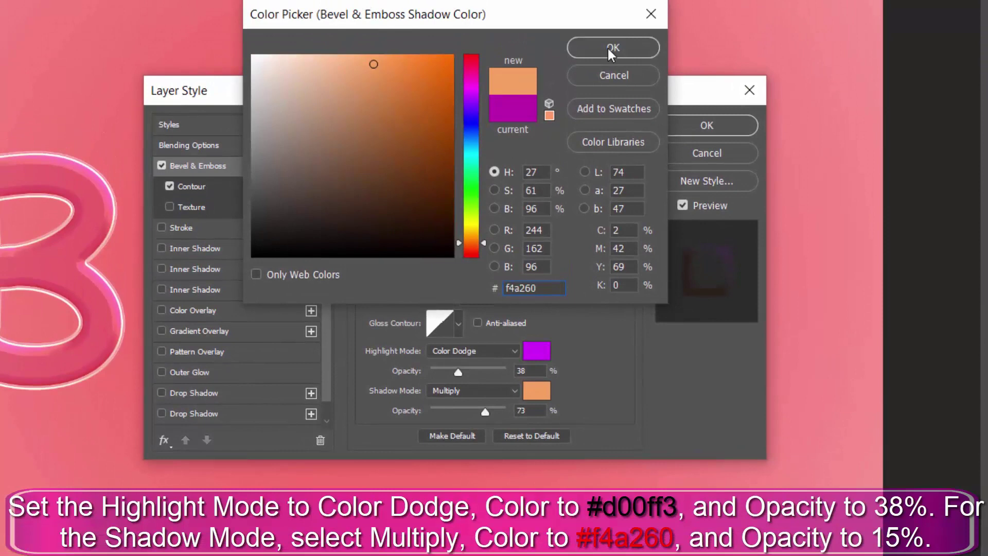
click(607, 47)
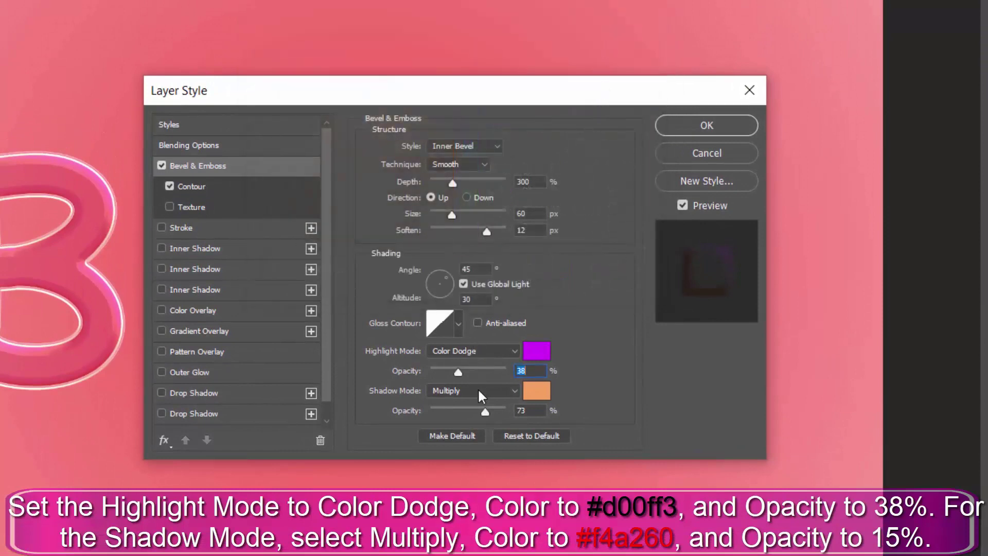
Step: Change the bevel's Contour element to the Half Round preset and apply the layer style
click(209, 190)
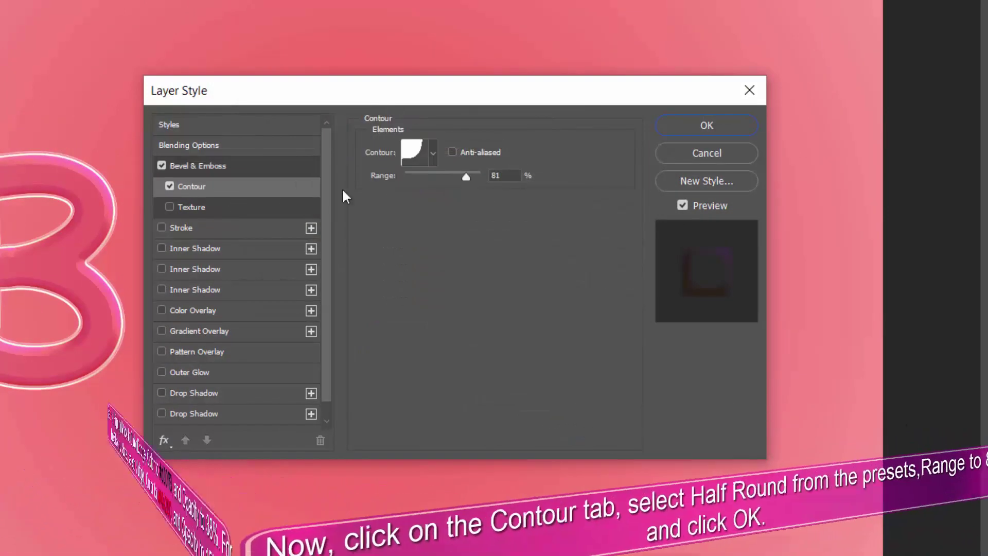
click(412, 152)
click(493, 133)
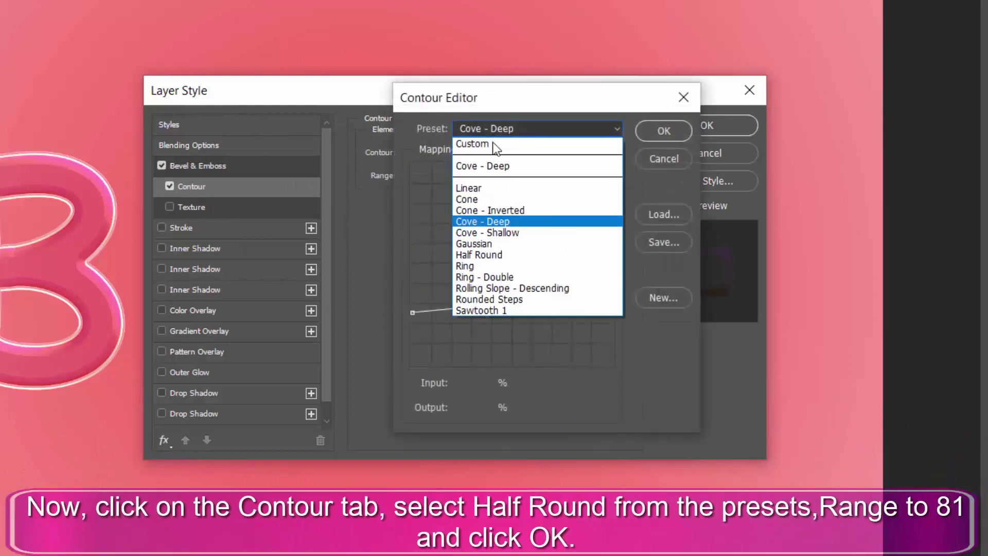
click(505, 254)
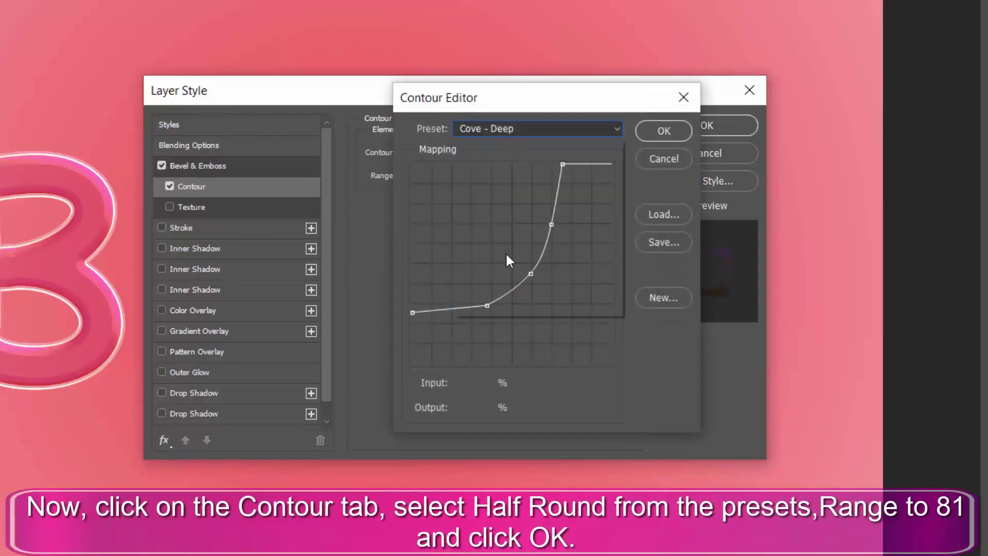
click(651, 131)
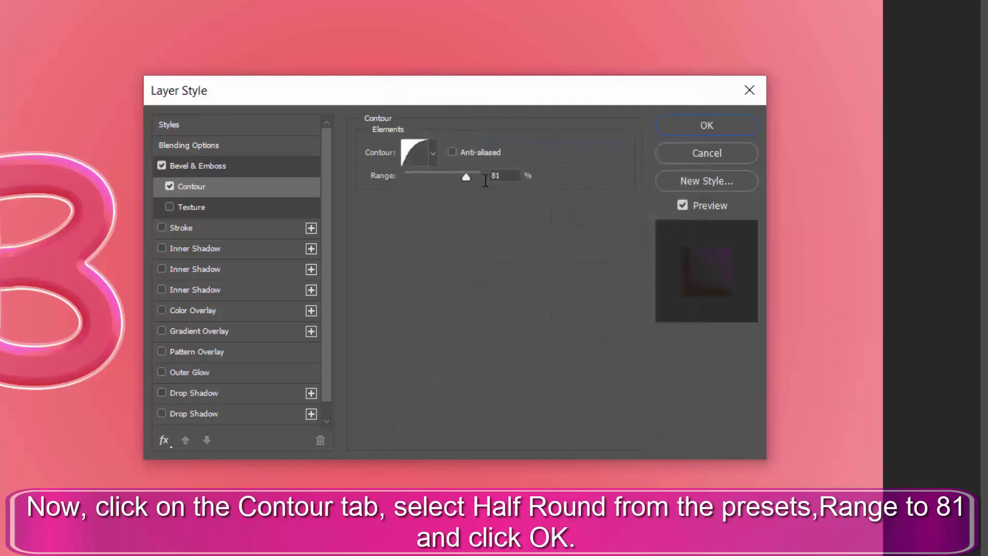
click(700, 123)
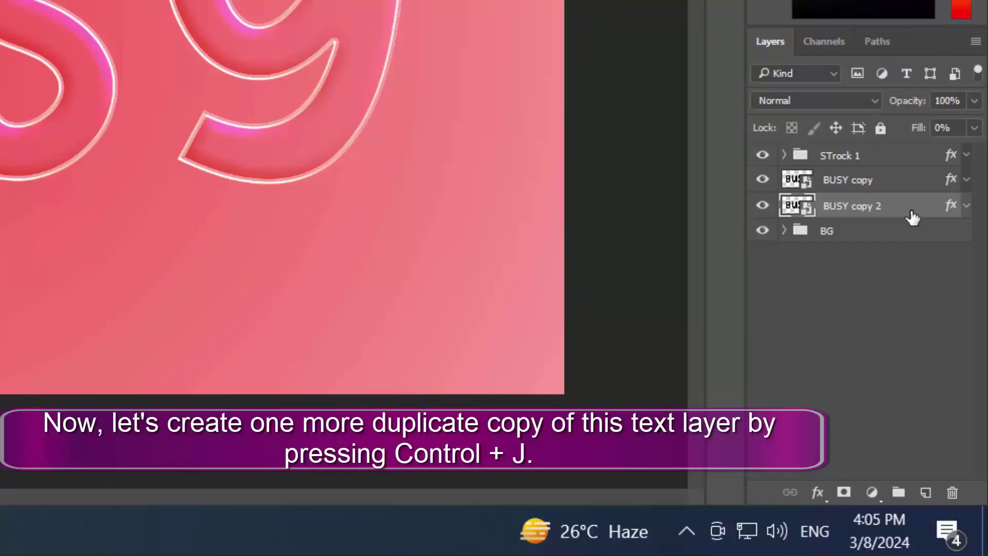
Step: Duplicate the BUSY copy 2 layer and place the new copy directly beneath it, above the BG group
key(ctrl+j)
drag(905, 215, 878, 252)
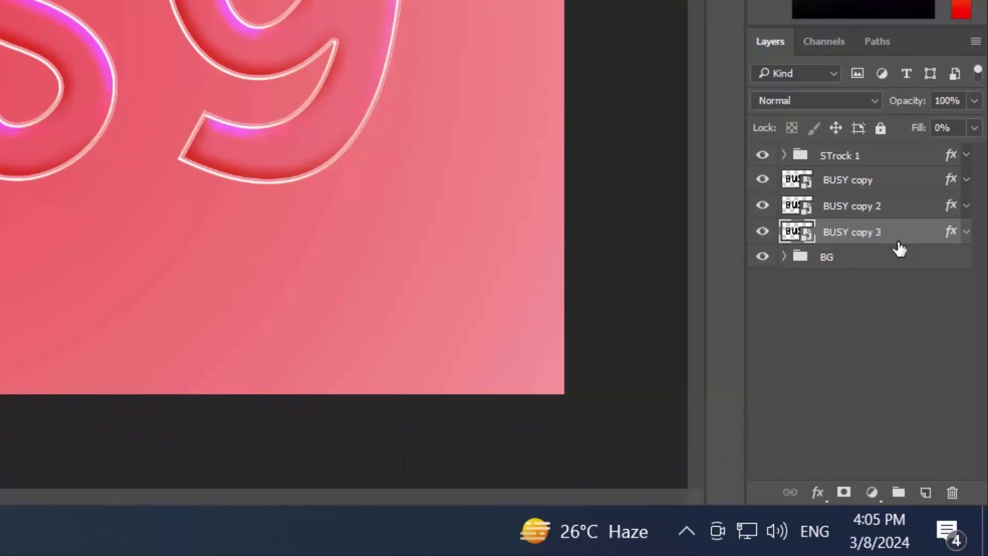
Step: Create a layer group named 3D beneath BUSY copy 2 and place the BUSY copy 3 layer inside it
click(899, 492)
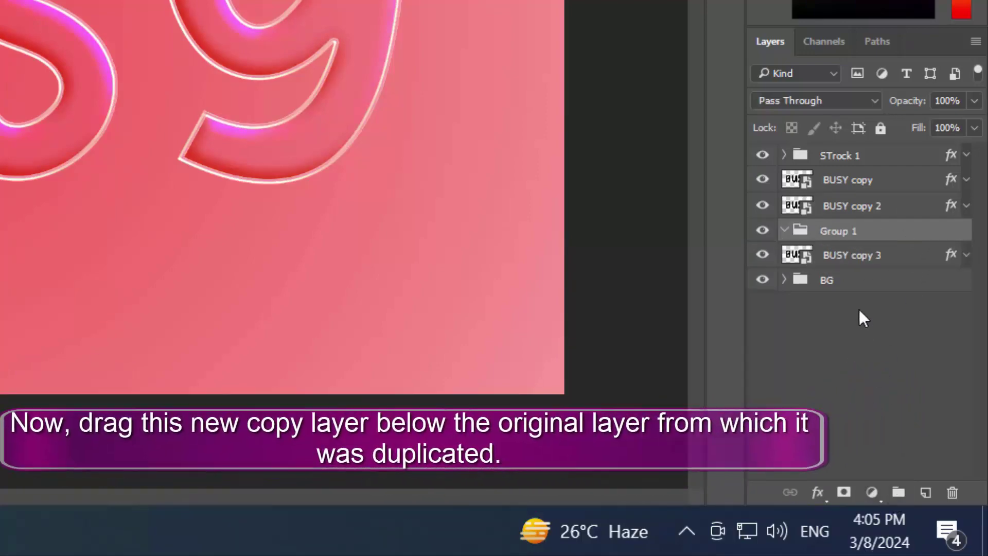
mouse_move(858, 262)
mouse_down()
mouse_move(855, 234)
mouse_move(849, 246)
mouse_up()
double_click(848, 236)
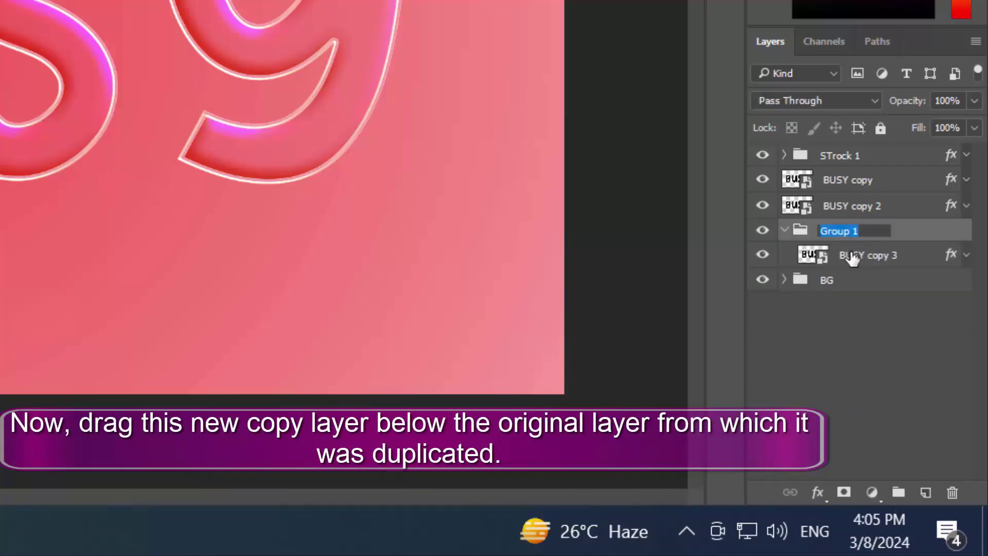
text(3D)
key(Return)
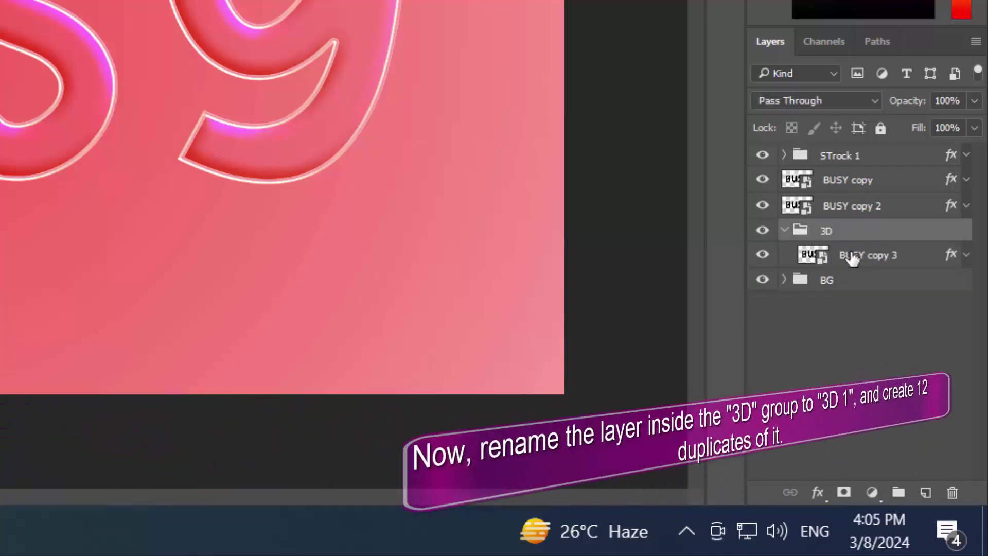
Step: Rename the BUSY copy 3 layer inside the 3D group as 3d1
double_click(852, 256)
text(3d1)
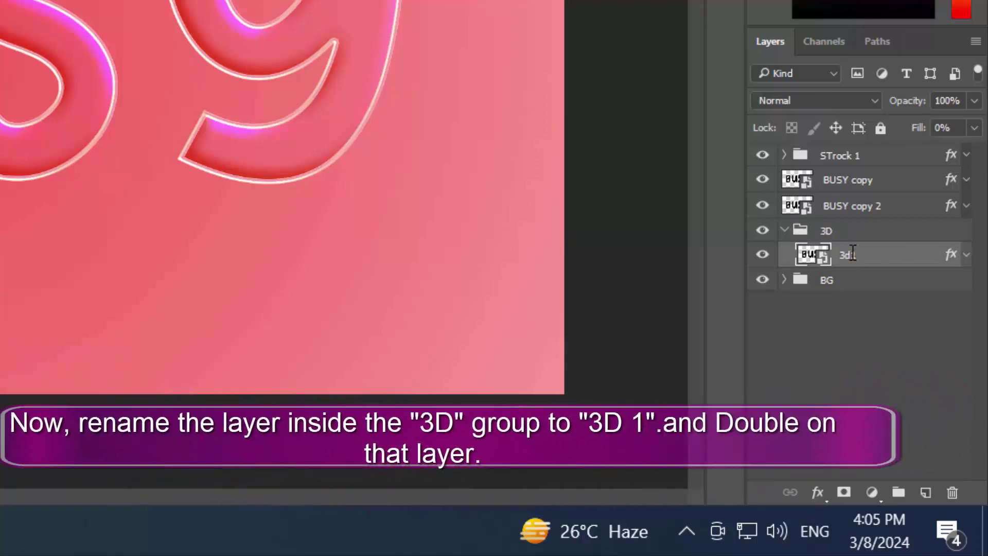
key(Return)
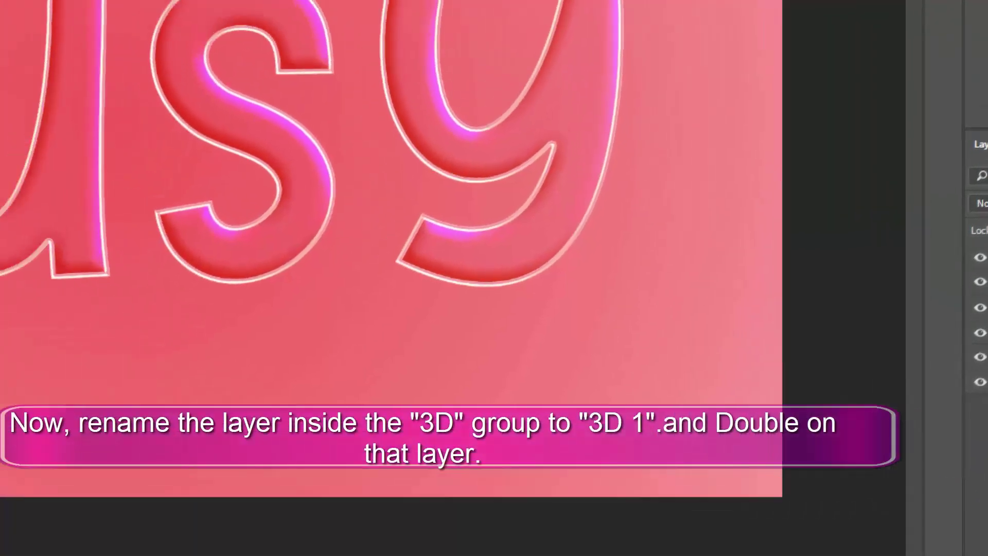
Step: Set the 3d1 layer's Bevel & Emboss to depth 396%, size 38 px and soften 16 px
double_click(922, 263)
double_click(583, 156)
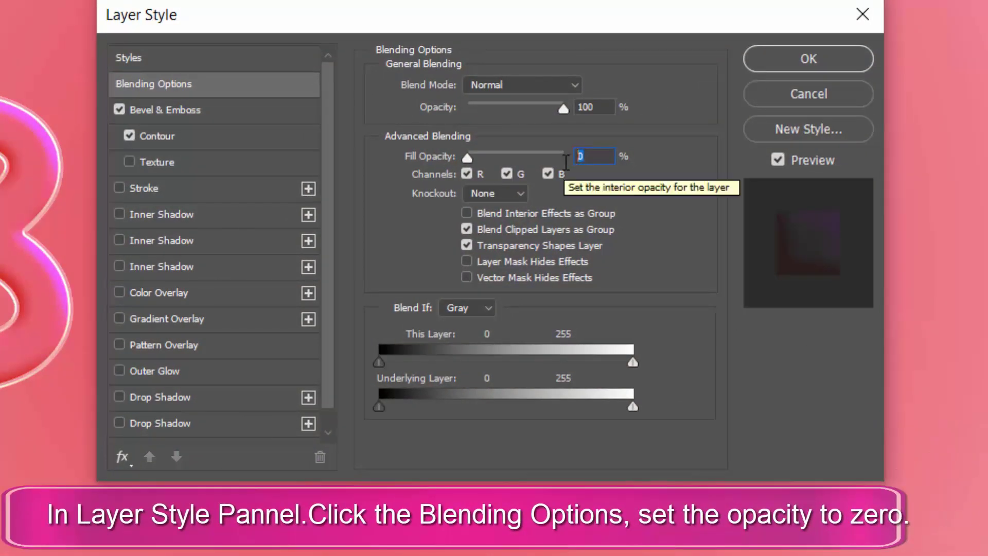
click(175, 113)
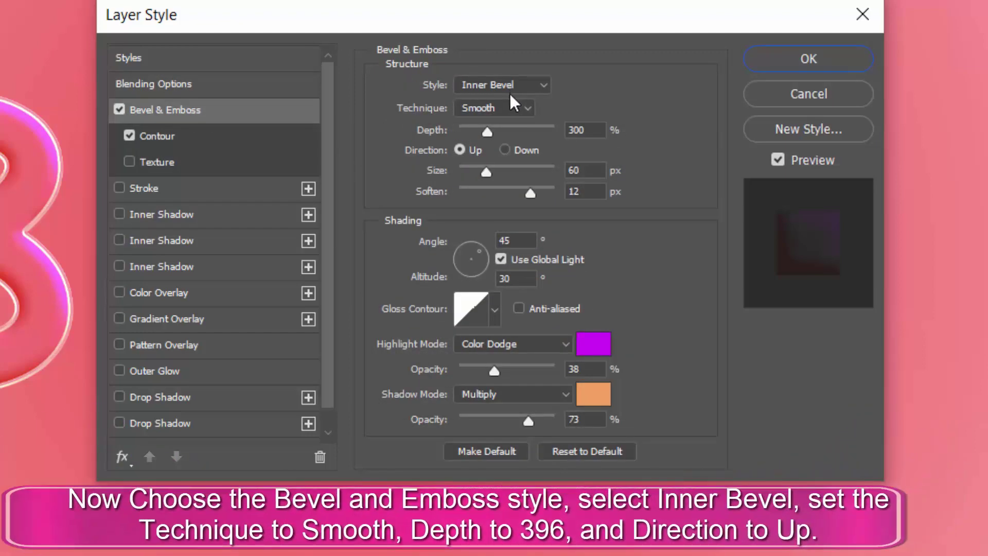
drag(592, 129, 563, 135)
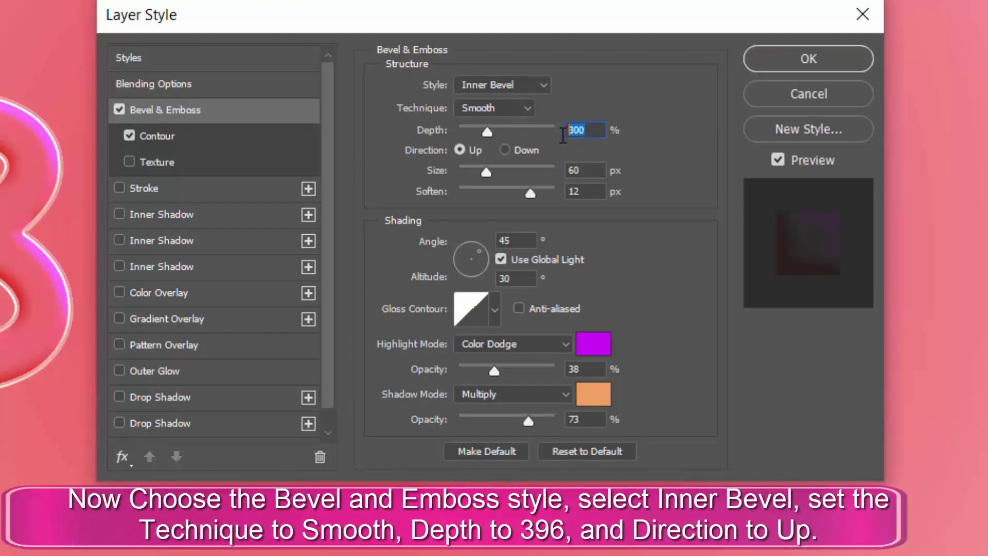
text(396)
drag(592, 171, 526, 170)
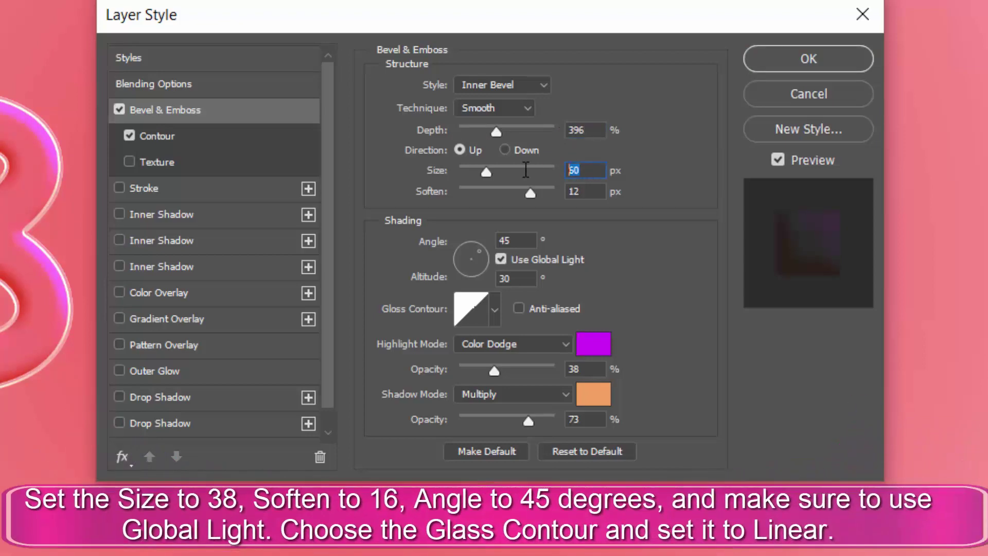
text(38)
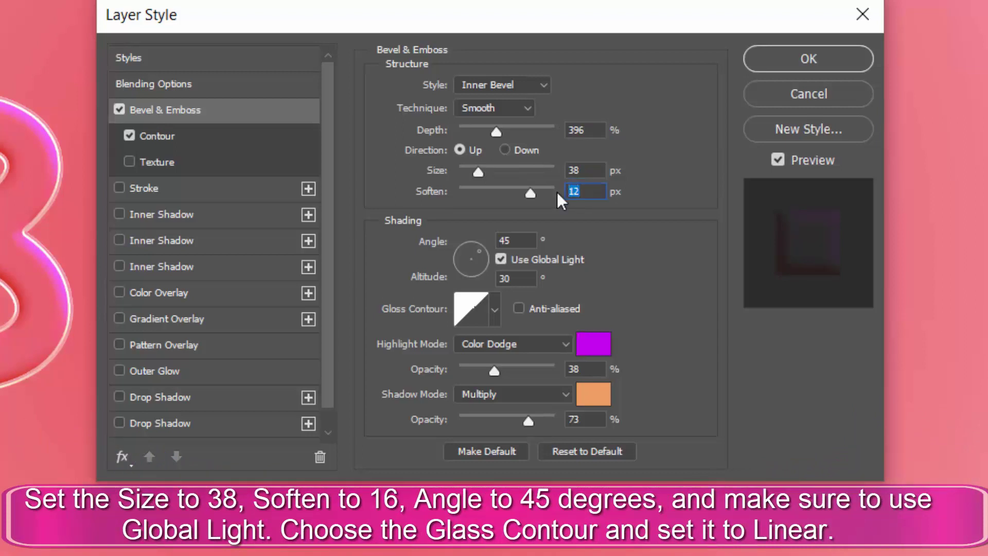
text(16)
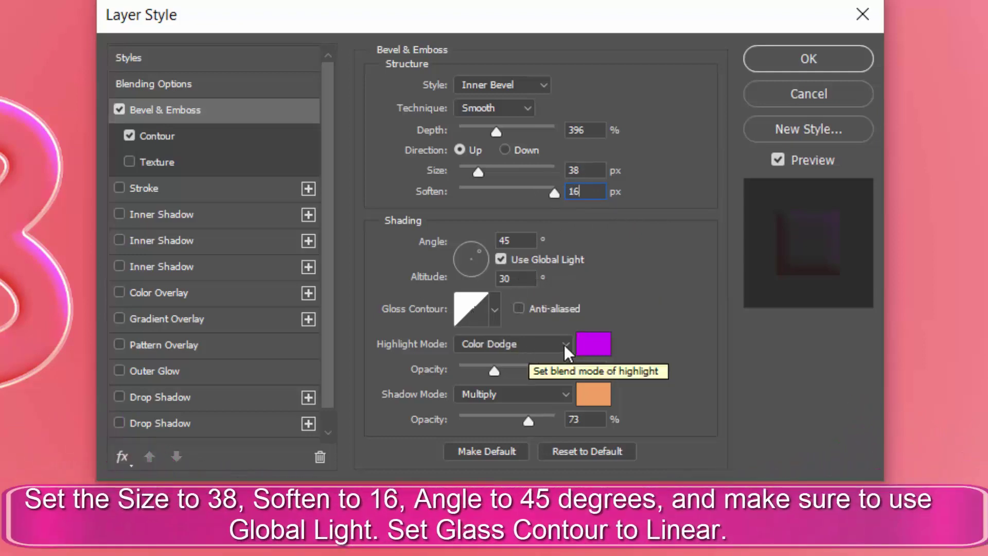
Step: Set the bevel's Color Dodge highlight to white #ffffff at 34% opacity
click(601, 344)
text(ffffff)
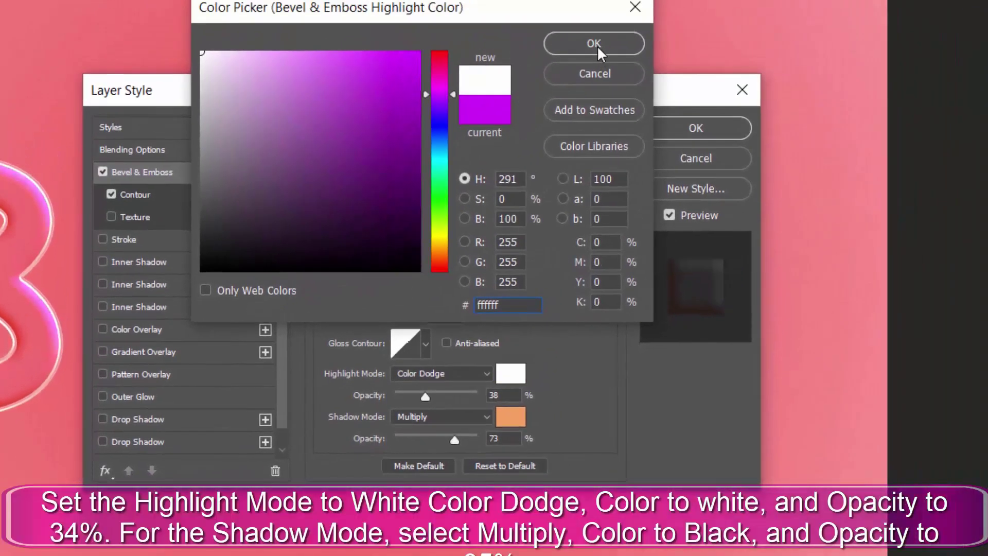
click(597, 46)
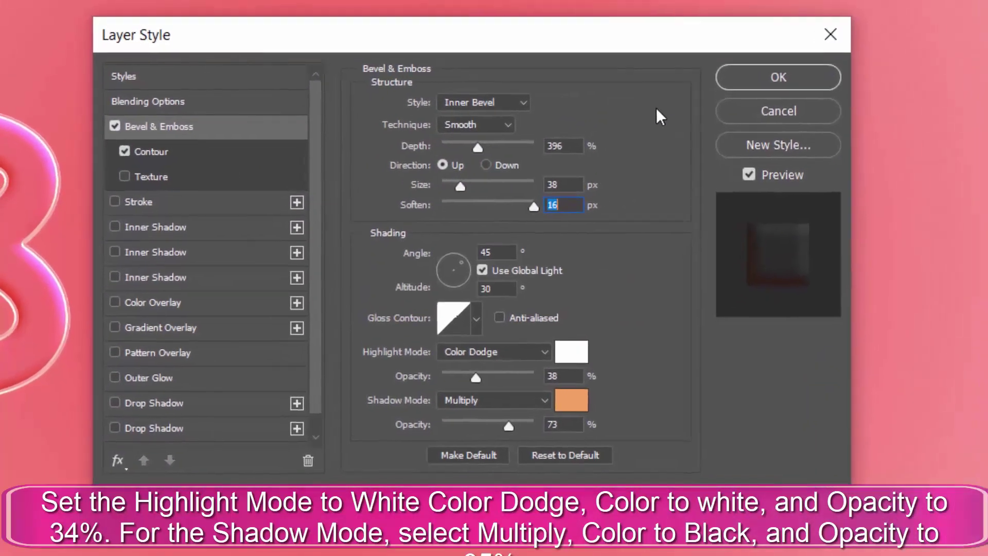
drag(572, 372, 505, 376)
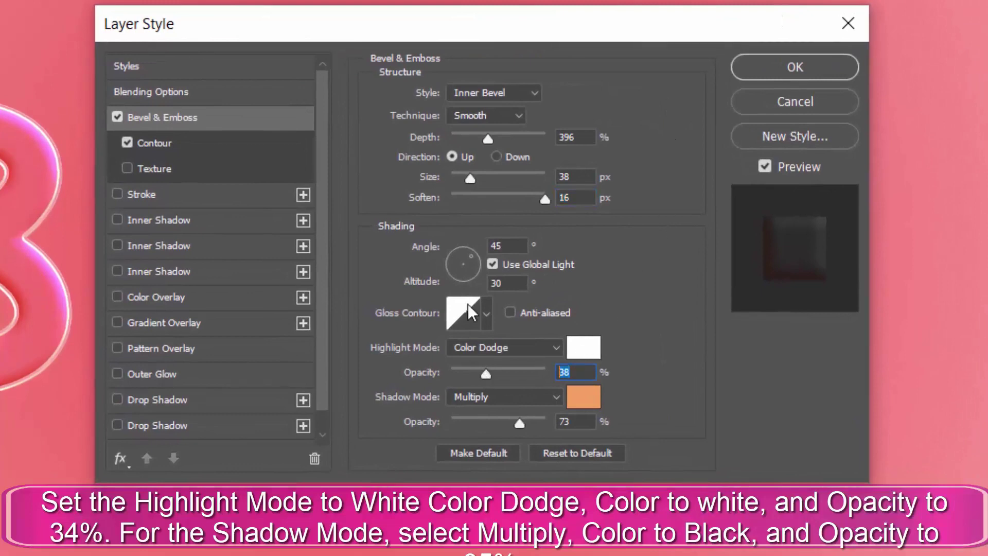
text(34)
Step: Set the bevel's Multiply shadow to black at 35% opacity
click(584, 397)
drag(438, 215, 514, 292)
key(Return)
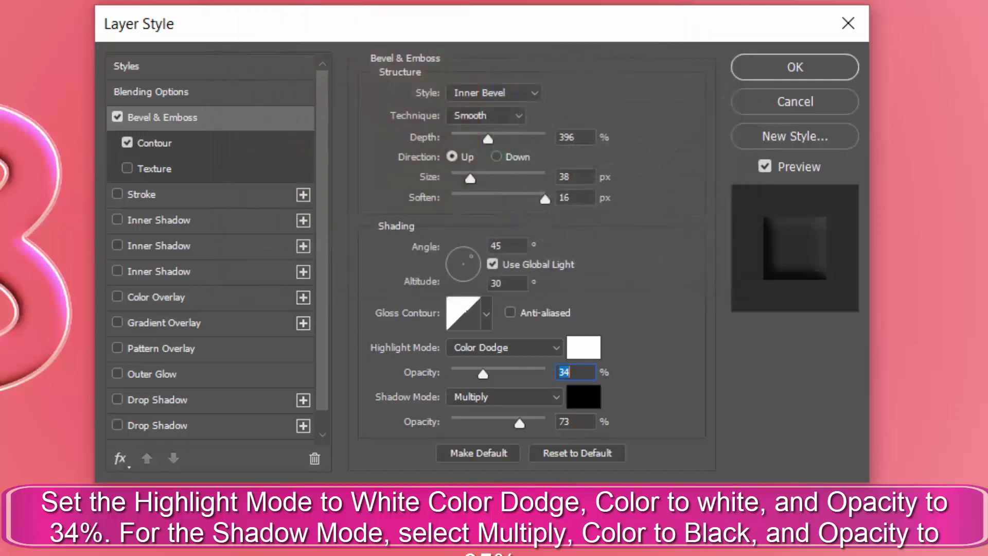
click(564, 421)
text(35)
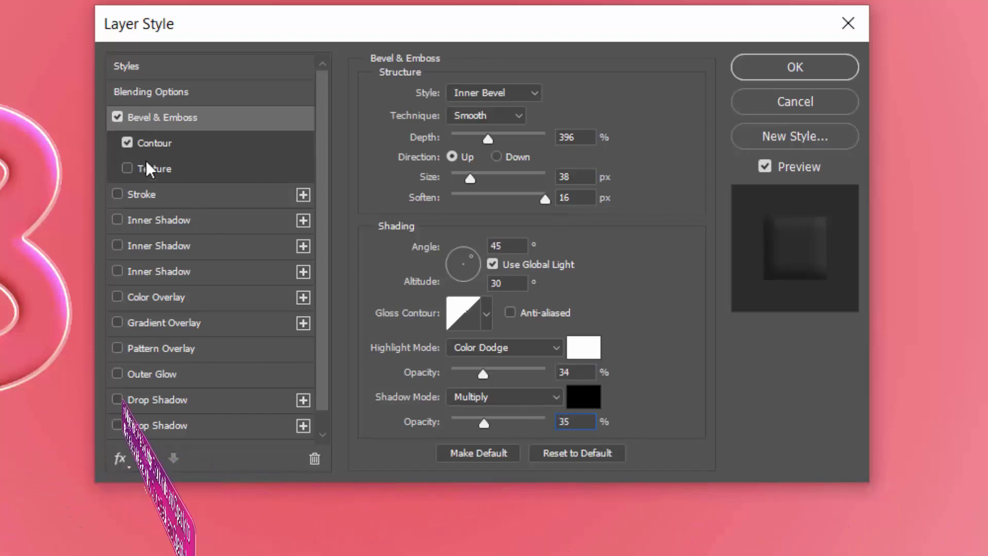
Step: Turn off the bevel's Contour, add a Color Overlay in #f05a5a, and apply the layer style
click(132, 143)
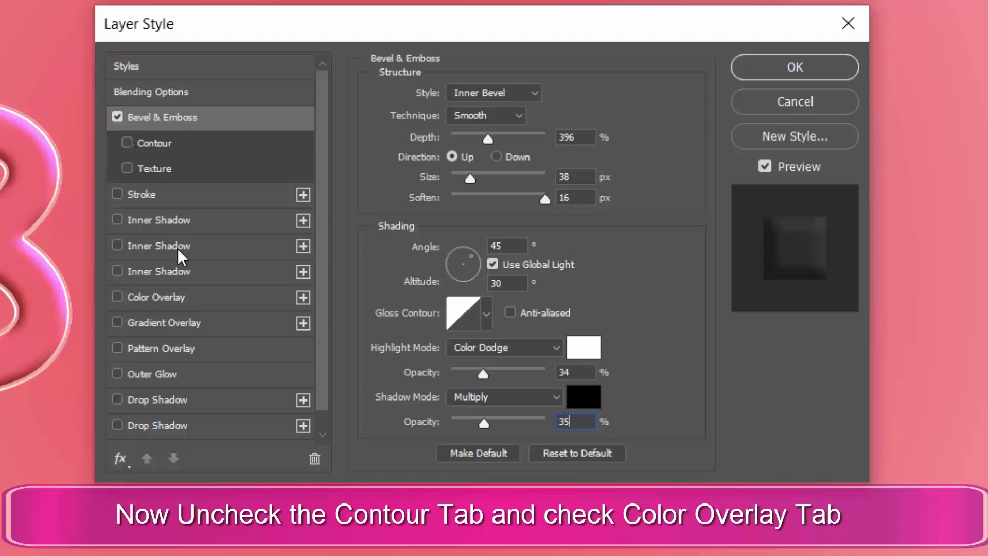
click(182, 293)
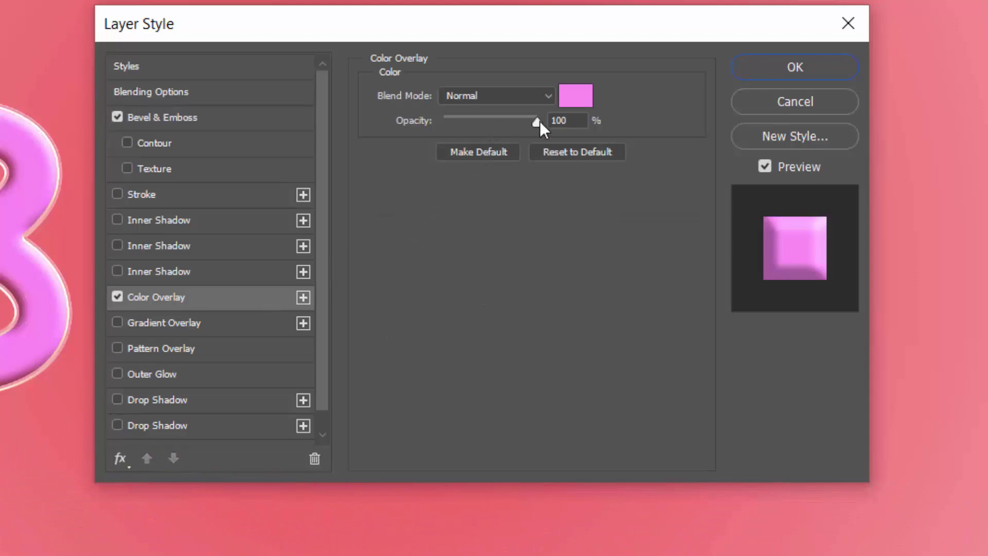
click(570, 120)
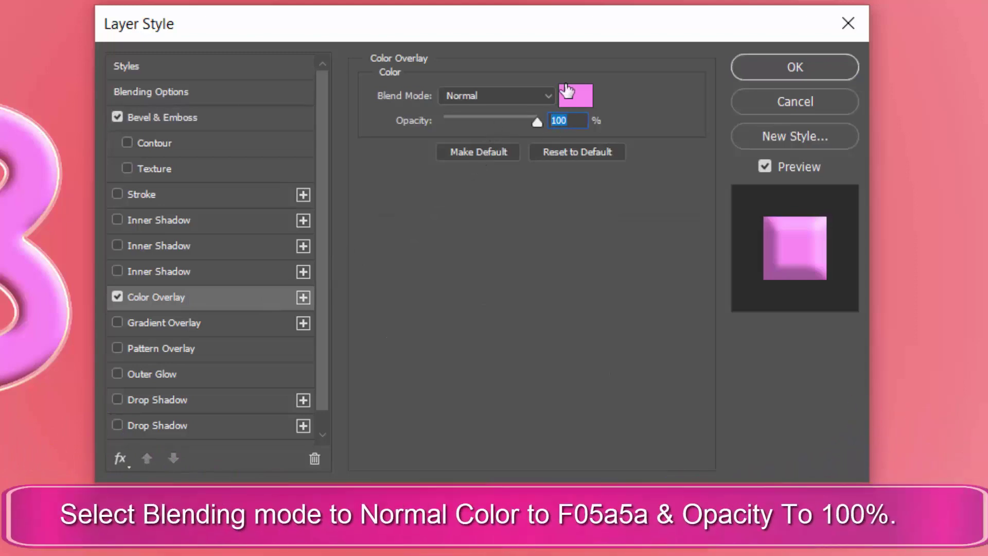
click(568, 97)
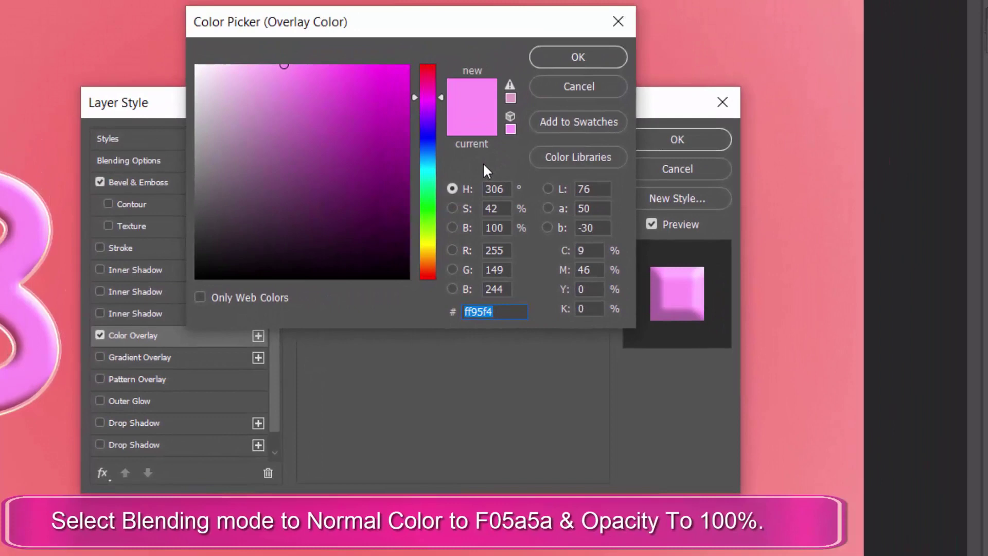
text(f)
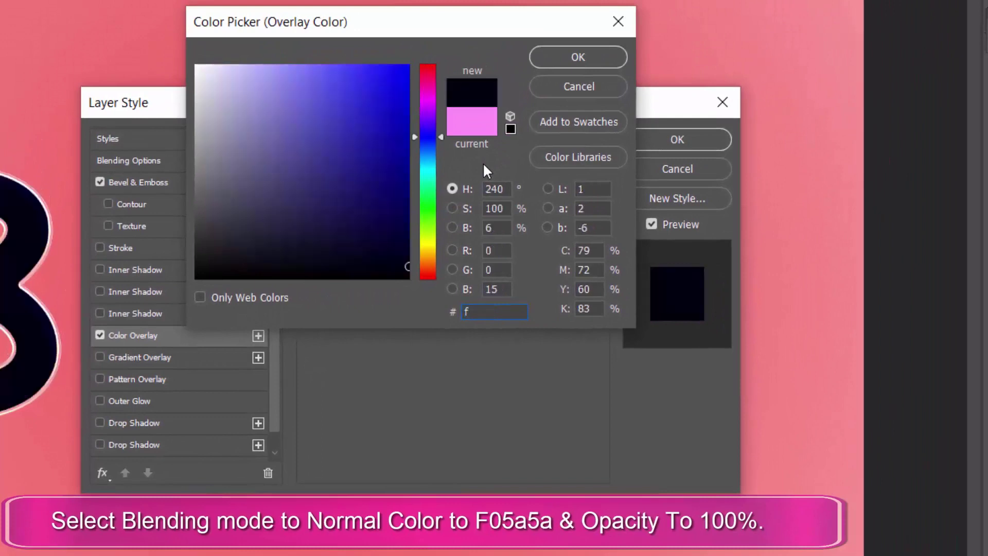
text(05a5a)
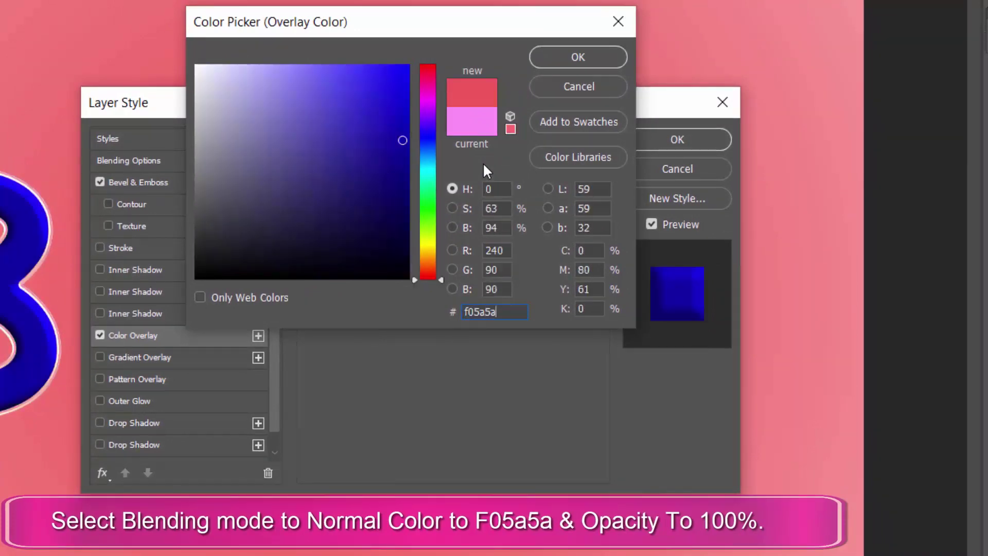
click(571, 57)
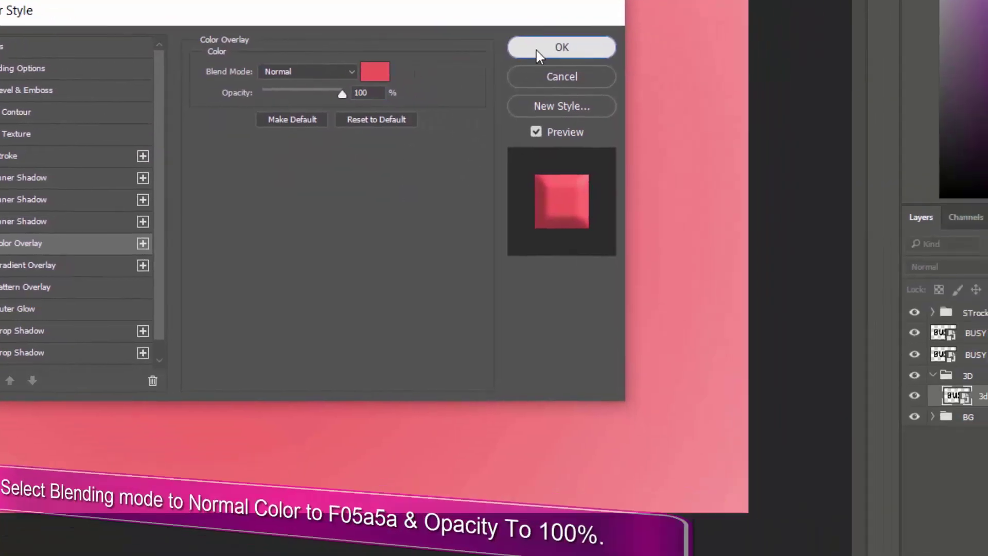
click(651, 141)
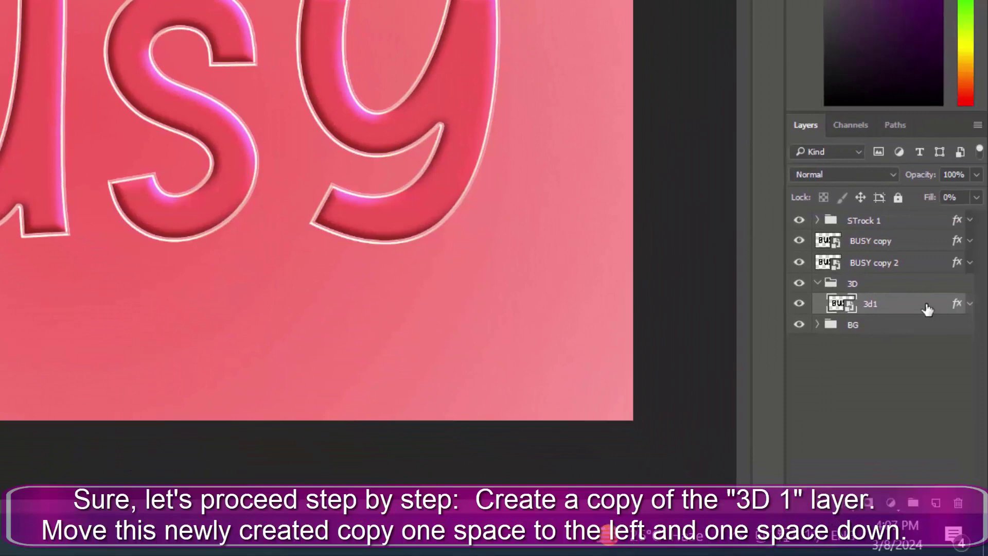
Step: Build 13 successive copies of the 3d1 layer, nudging each new copy one pixel right and one pixel down
key(ctrl+j)
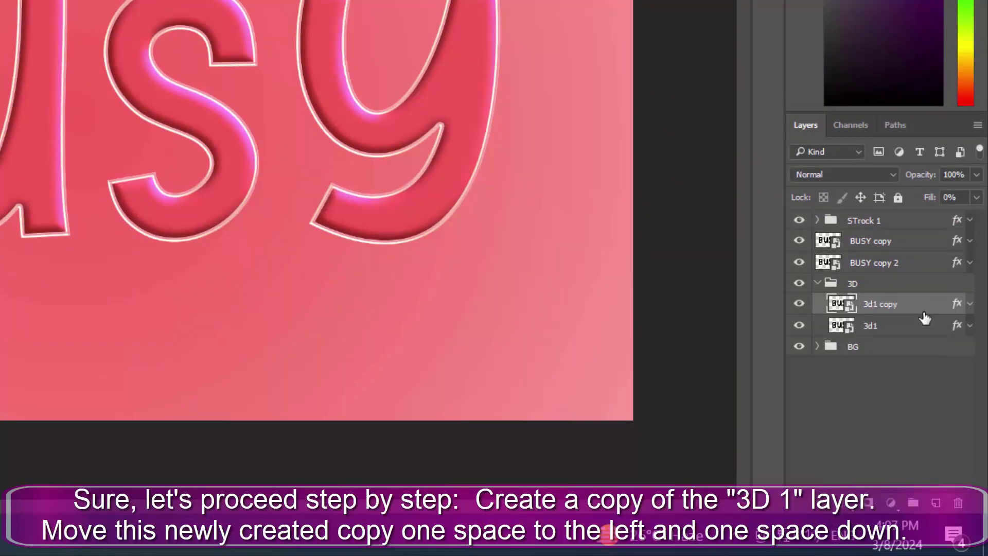
key(Left)
key(Down)
key(ctrl+j)
key(ctrl+j)
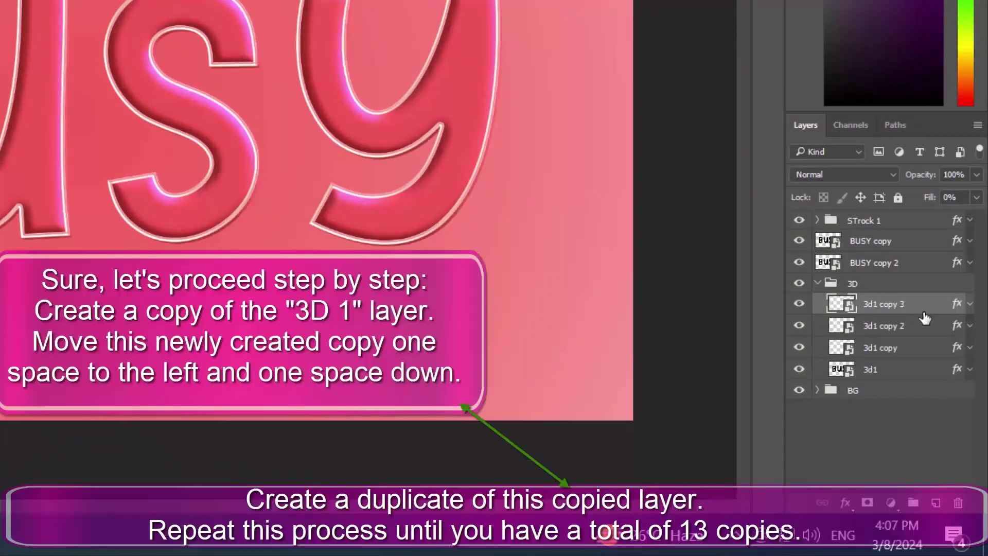
key(Left)
key(Down)
key(ctrl+j)
key(Left)
key(Down)
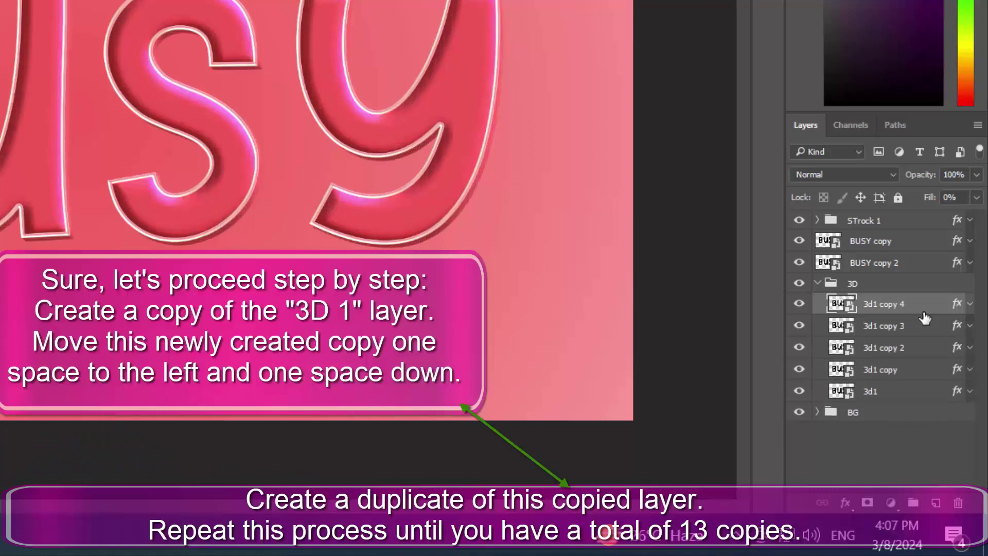
key(ctrl+j)
key(Left)
key(Down)
key(ctrl+j)
key(Left)
key(Down)
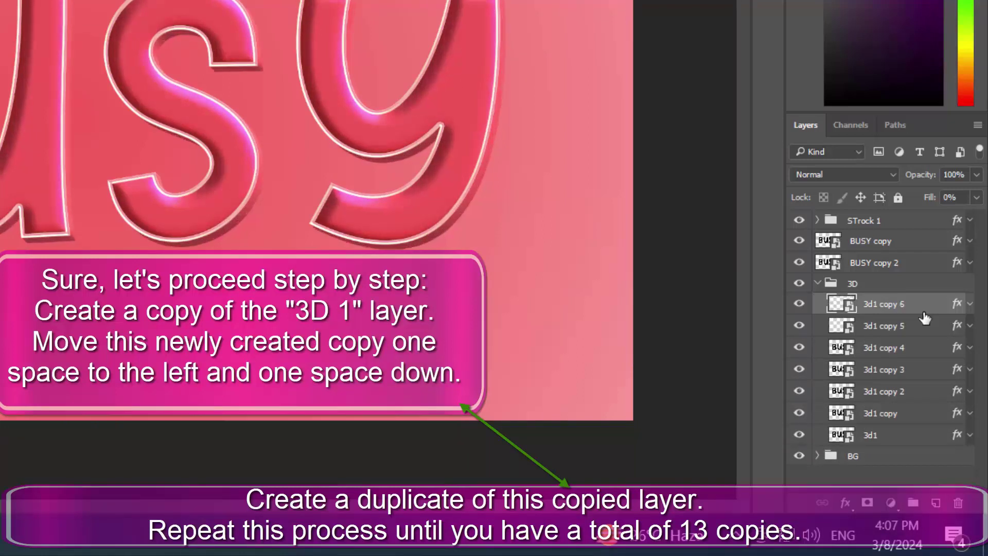
key(ctrl+j)
key(Left)
key(Down)
key(ctrl+j)
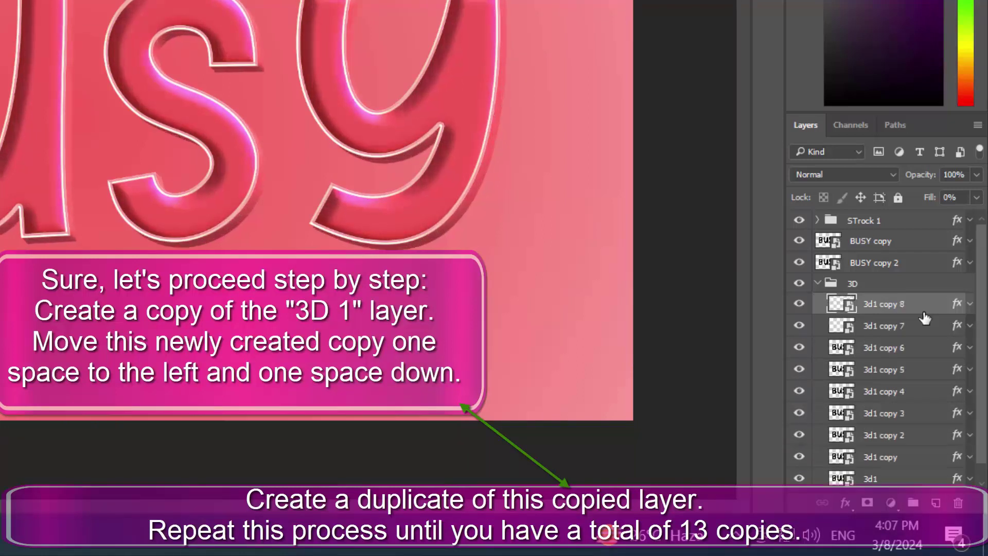
key(Left)
key(Down)
key(ctrl+j)
key(Left)
key(Down)
key(ctrl+j)
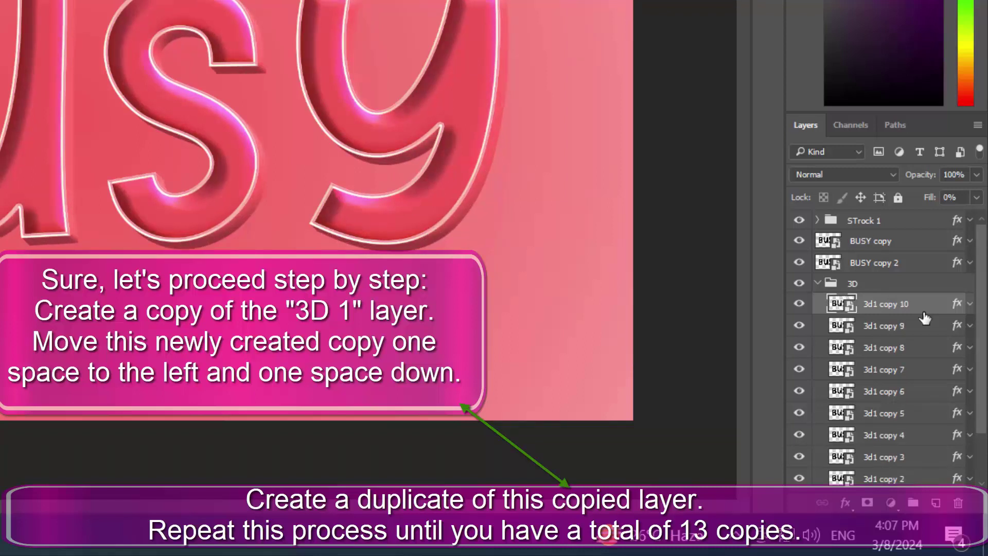
key(Left)
key(Down)
key(ctrl+j)
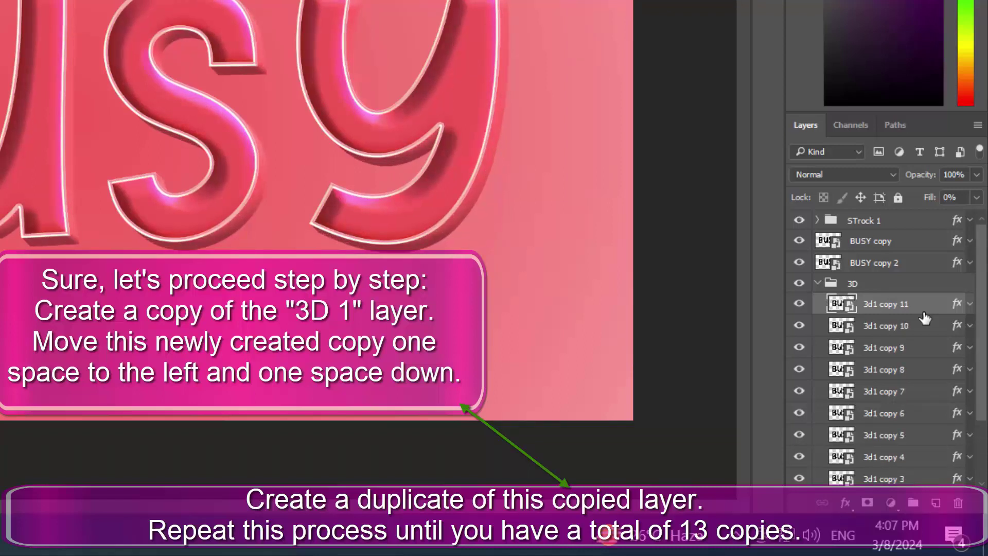
key(Left)
key(Down)
key(ctrl+j)
key(Left)
key(Down)
key(ctrl+j)
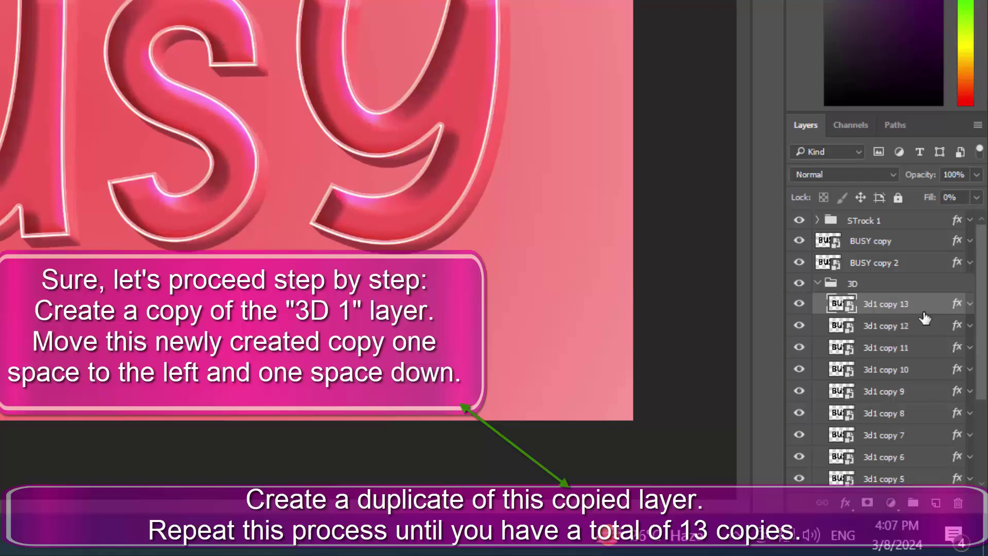
key(Left)
key(Down)
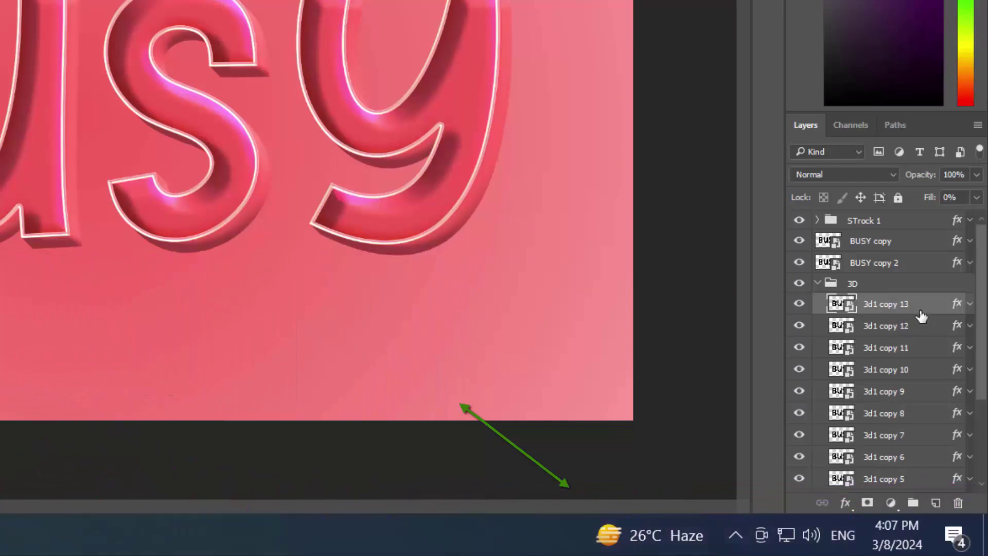
Step: Reorder the 3D group's layers with 3d1 on top and its copies below in ascending order through 3d1 copy 13, and collapse the group
drag(926, 326, 927, 293)
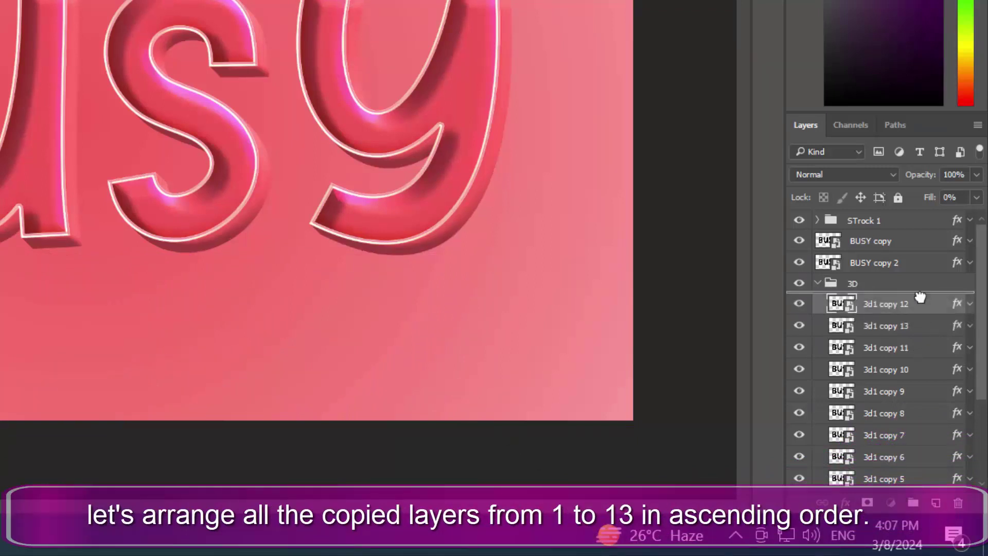
drag(919, 358, 922, 304)
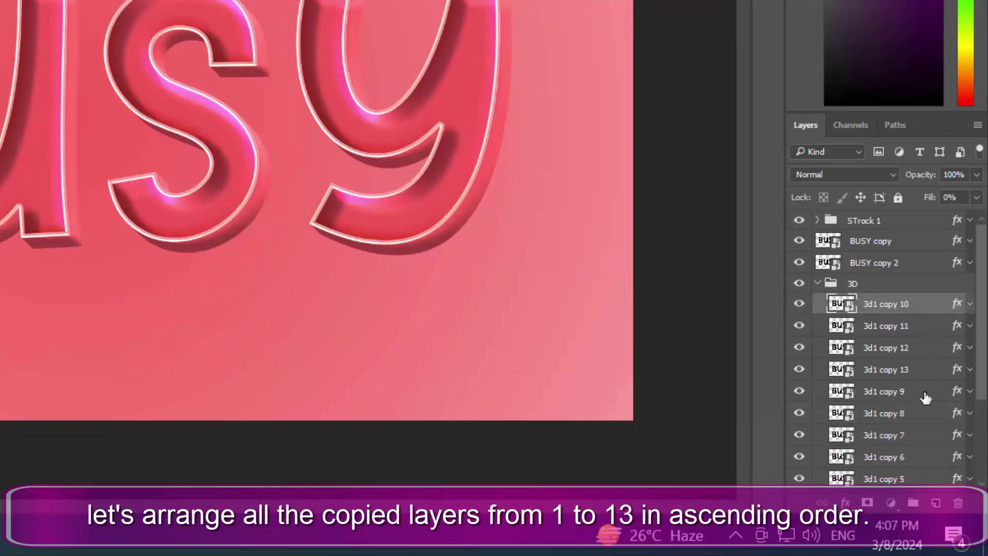
drag(924, 395, 922, 304)
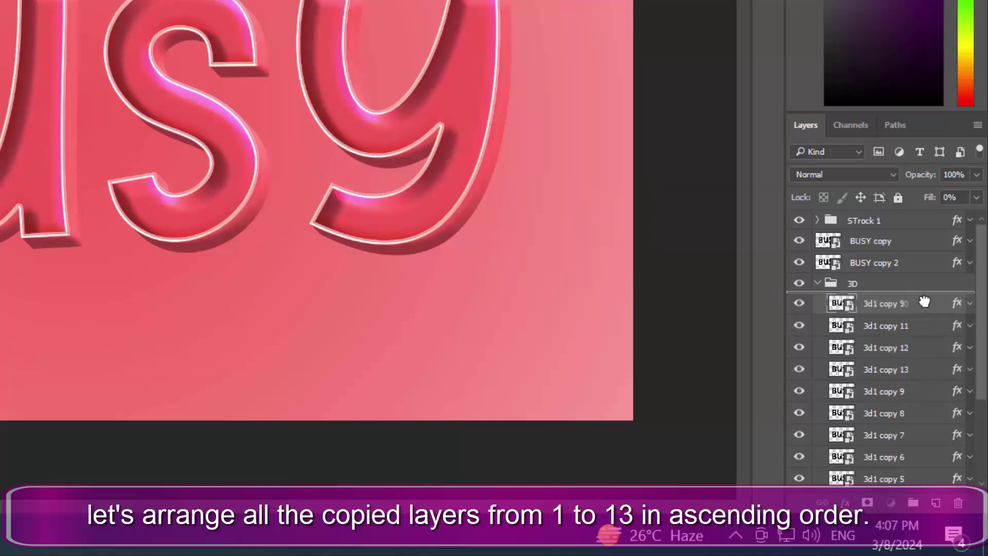
drag(921, 418, 916, 304)
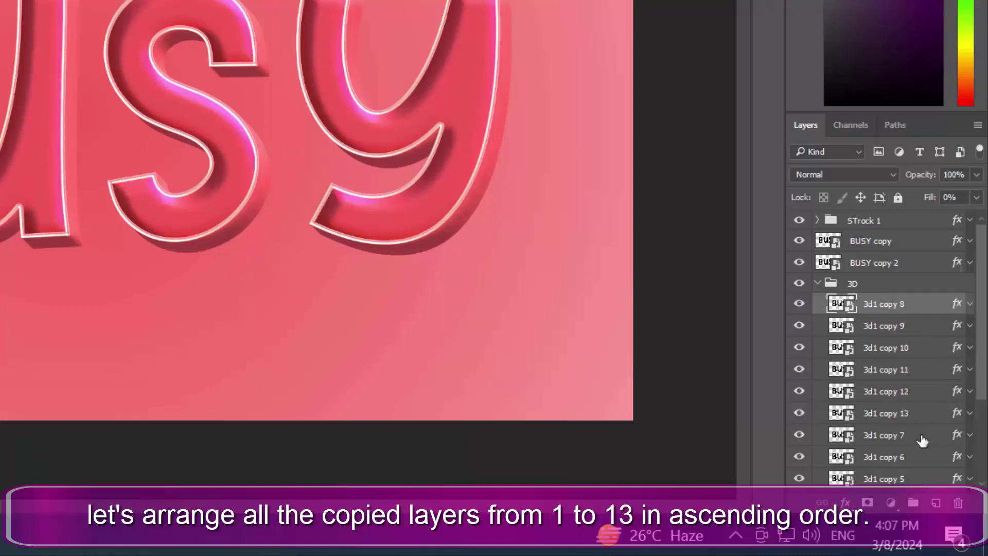
drag(922, 414, 912, 303)
drag(920, 453, 922, 289)
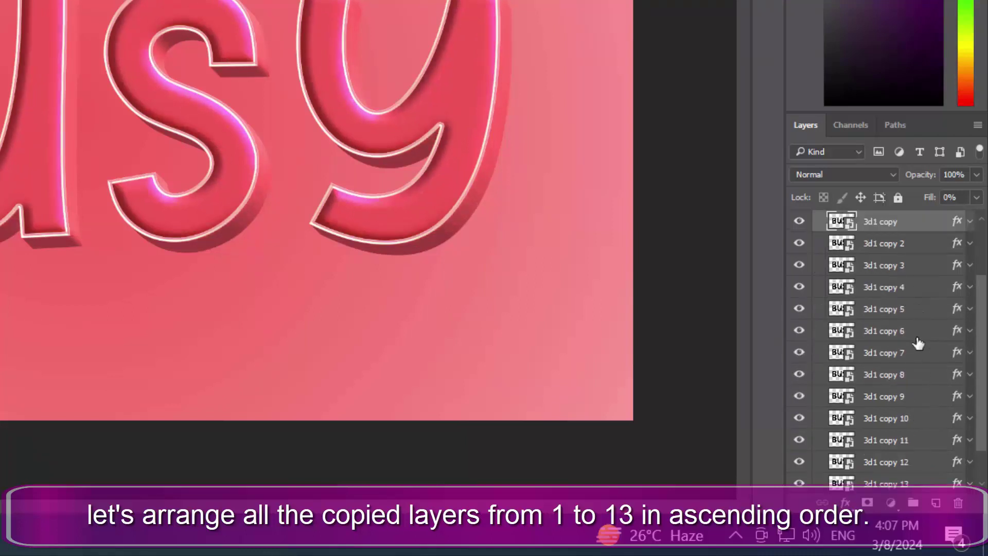
drag(910, 459, 911, 288)
scroll(920, 350, up, 3)
drag(915, 410, 897, 288)
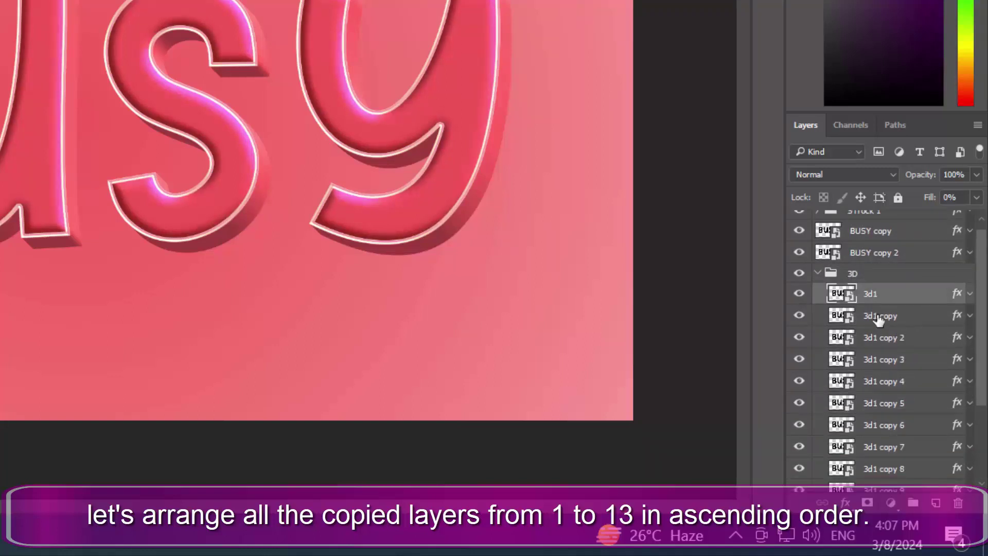
click(820, 274)
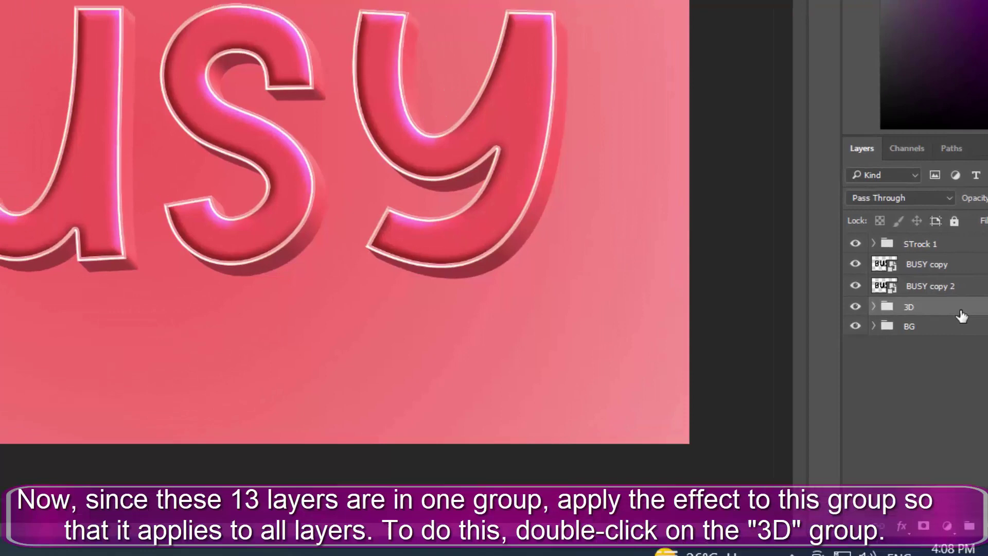
Step: Add a Bevel & Emboss to the 3D group using the Chisel Hard technique and a depth of 500%
double_click(905, 287)
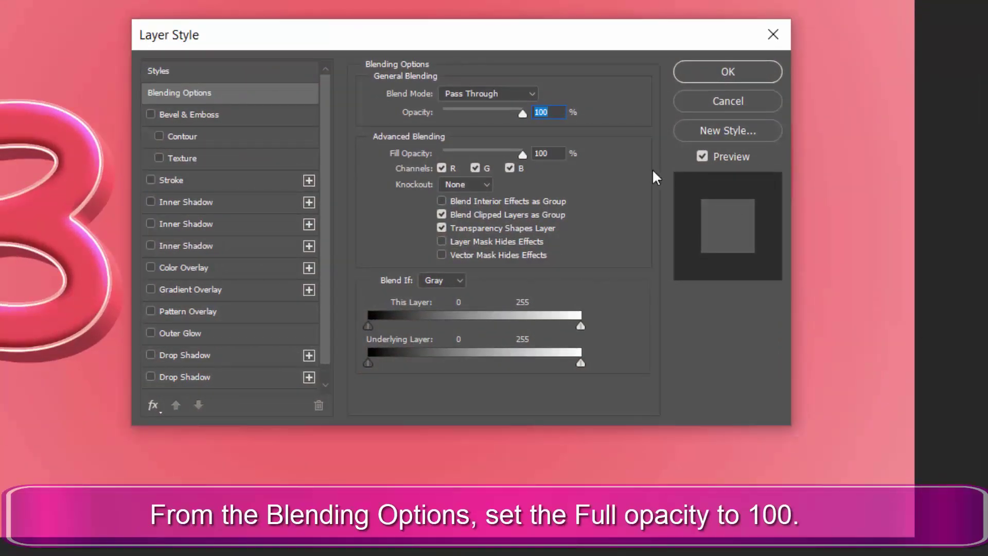
click(545, 156)
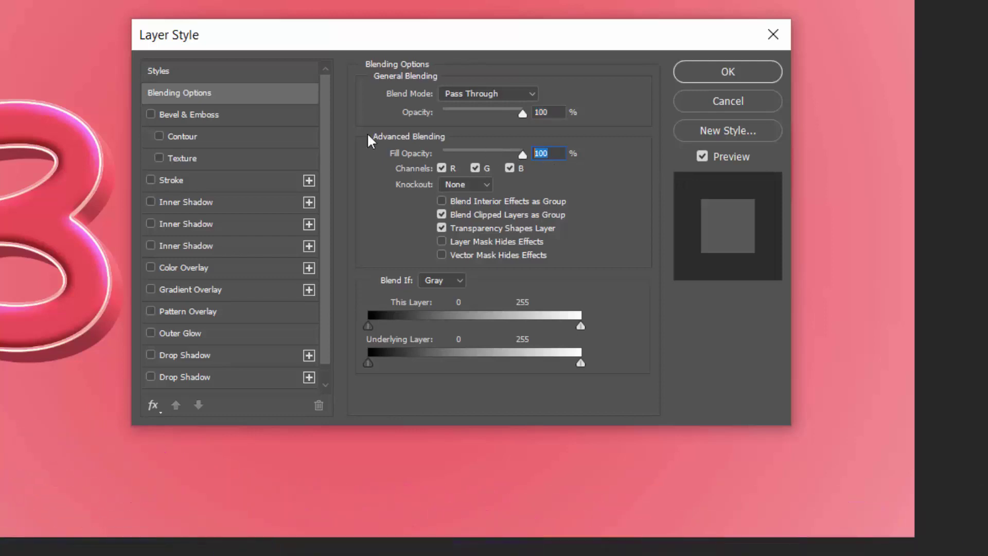
click(206, 117)
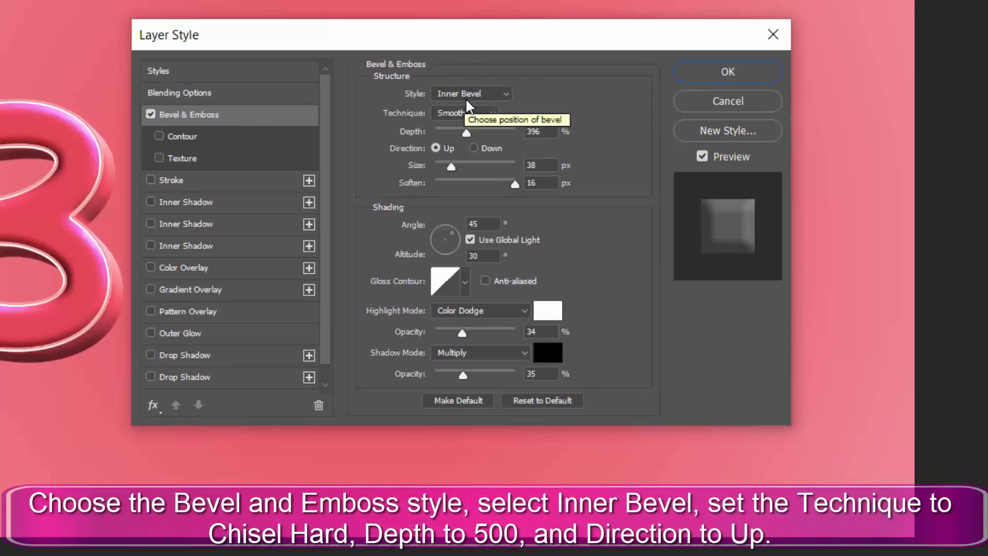
click(470, 114)
click(461, 126)
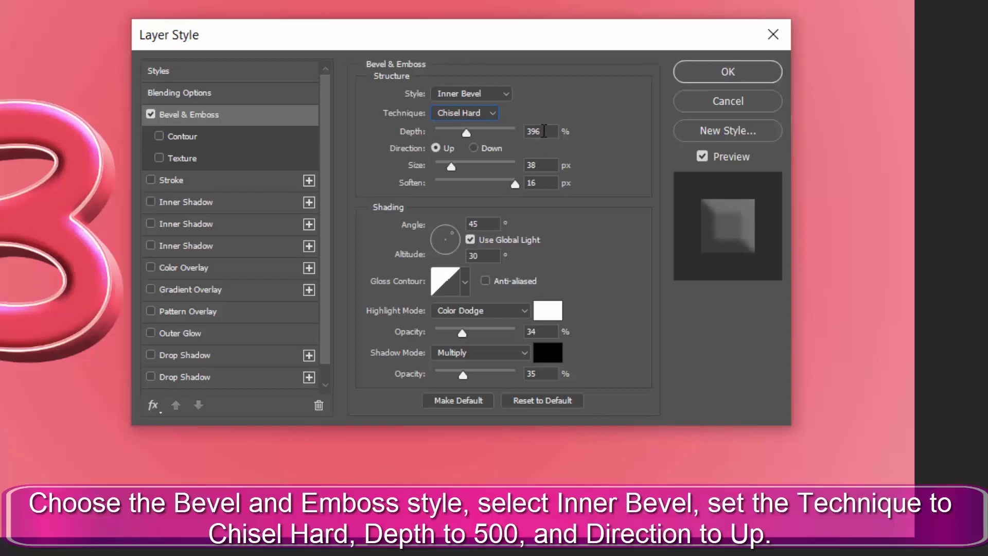
drag(544, 131, 517, 131)
text(5)
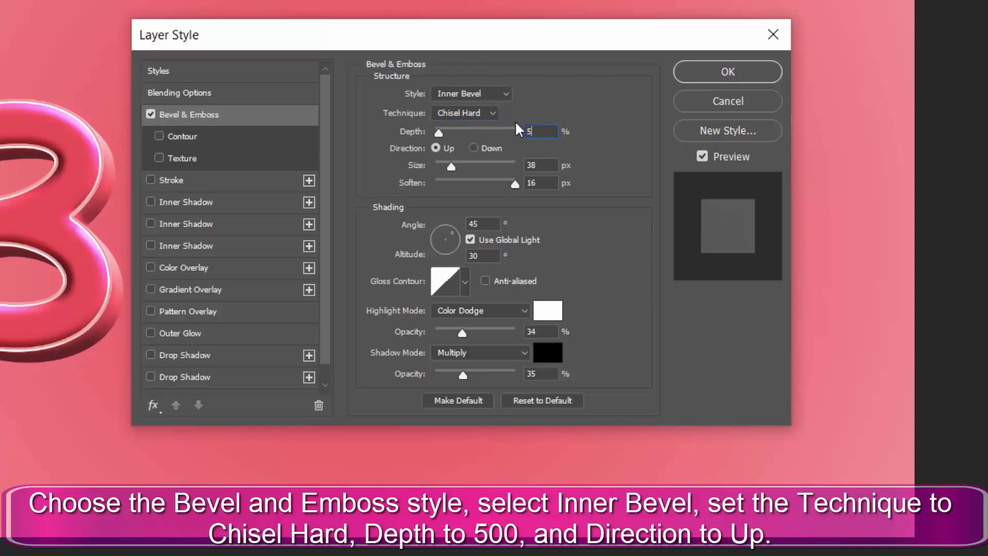
text(00)
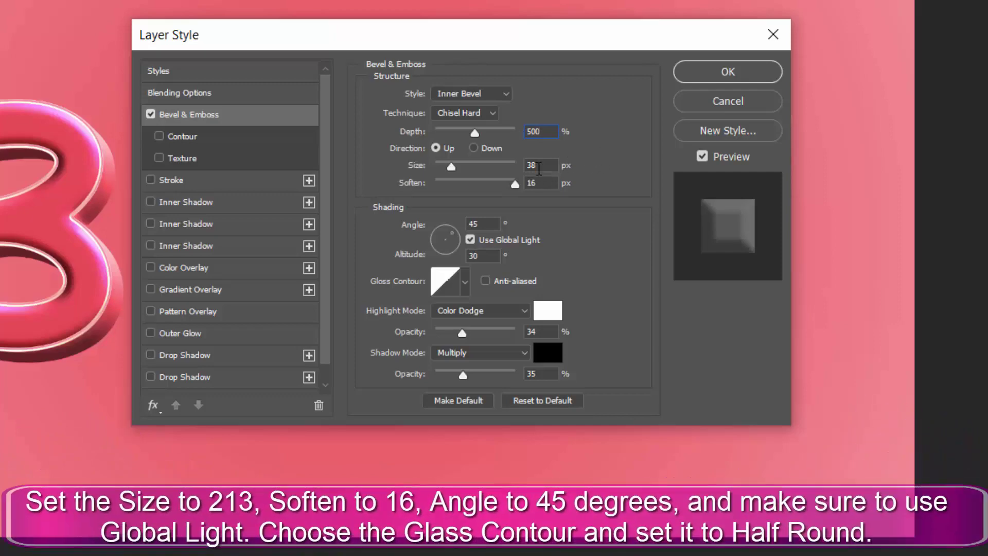
Step: Set the group bevel's size to 213 px and its gloss contour to the Half Round preset
drag(545, 165, 501, 169)
text(213)
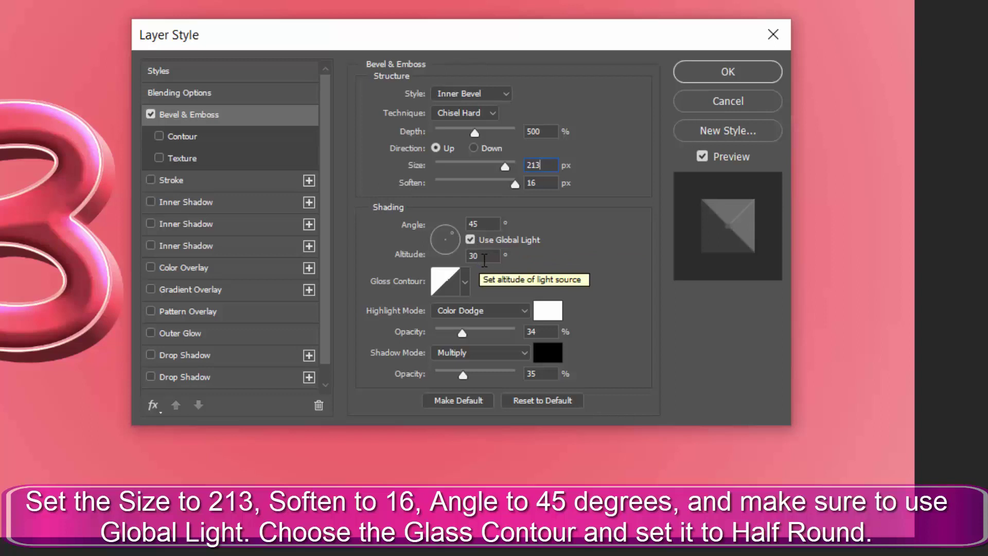
click(465, 281)
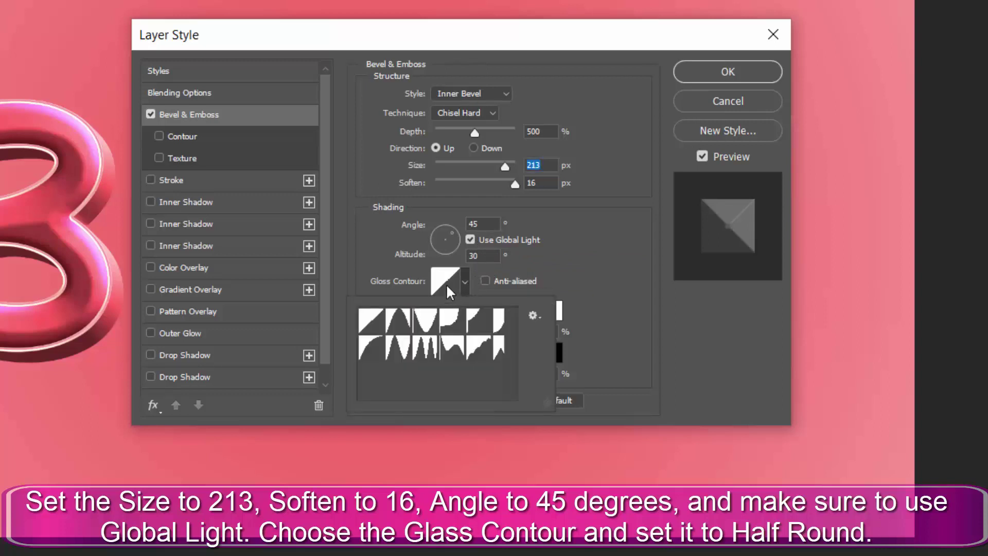
click(446, 281)
click(506, 74)
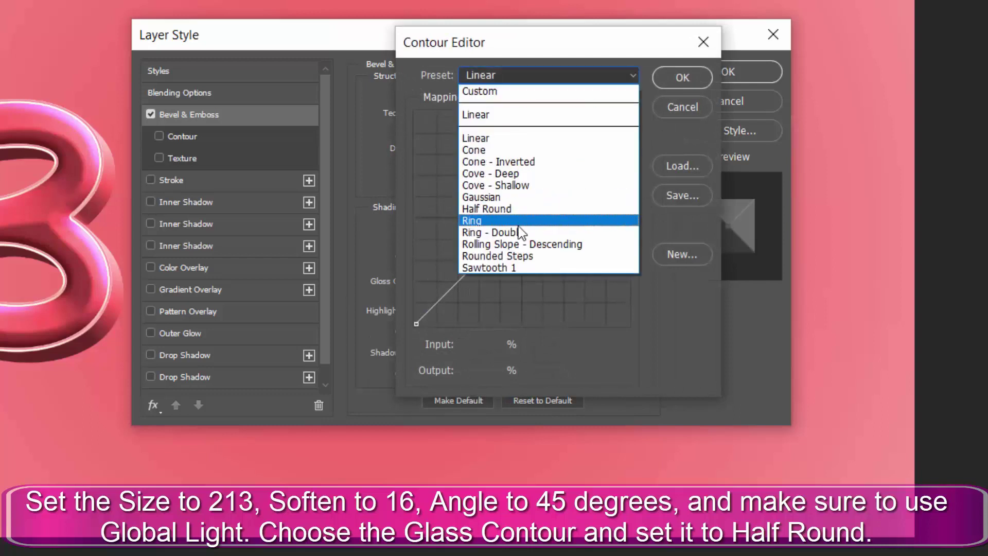
click(514, 211)
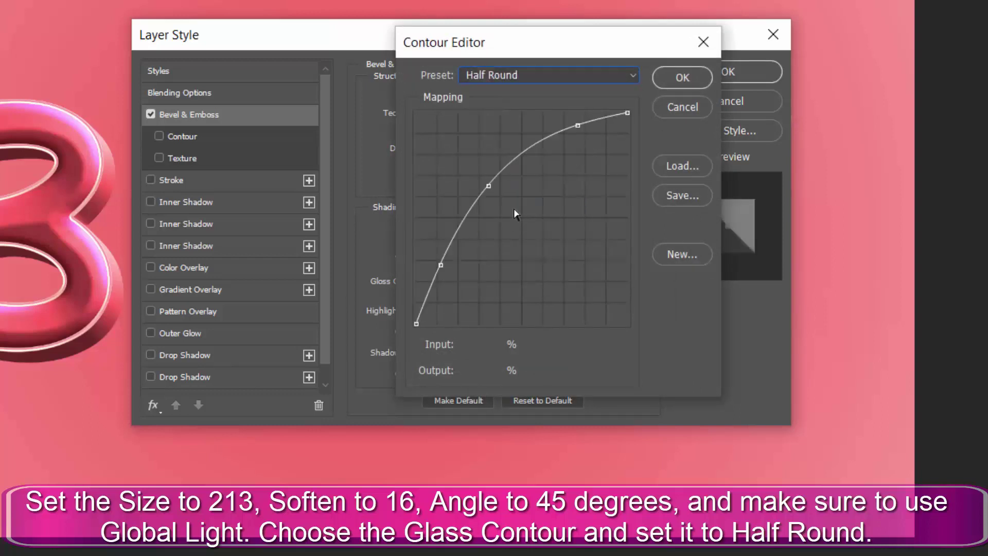
click(698, 86)
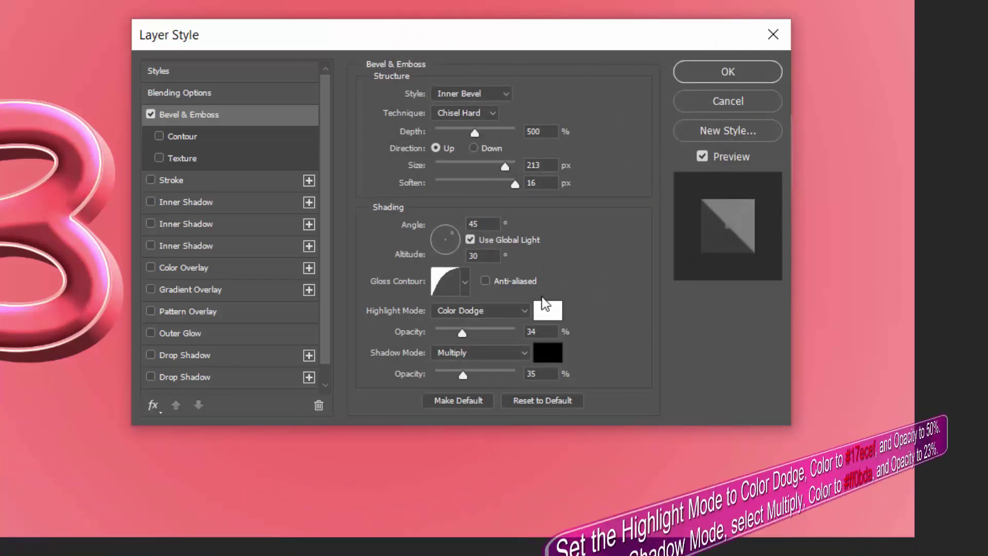
Step: Set the group bevel's Color Dodge highlight to #17ecef at 50% opacity
click(557, 309)
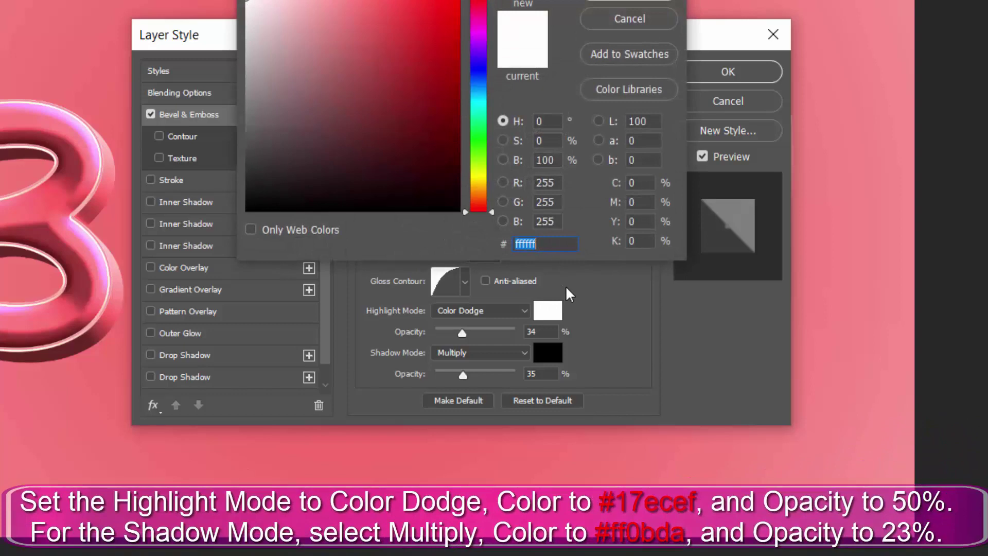
text(17e)
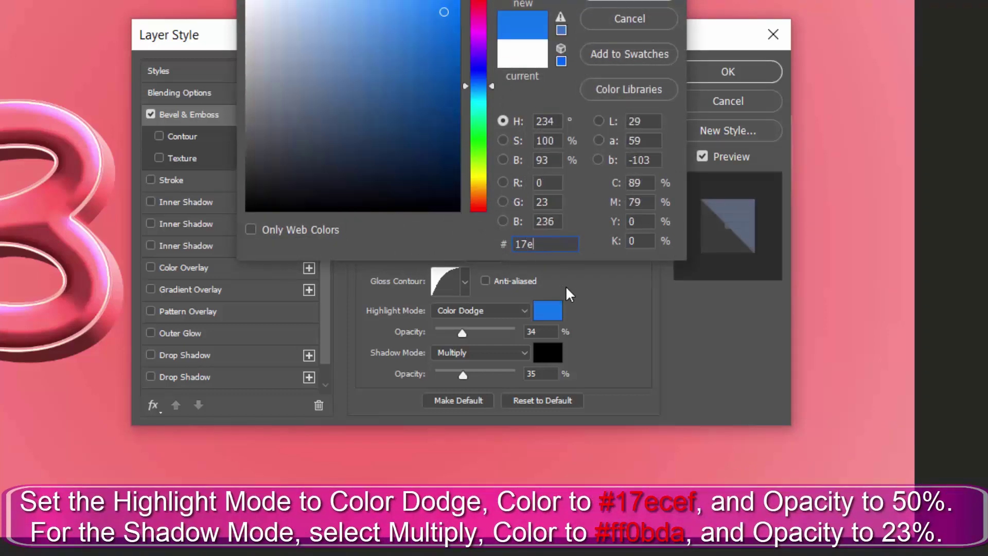
text(cef)
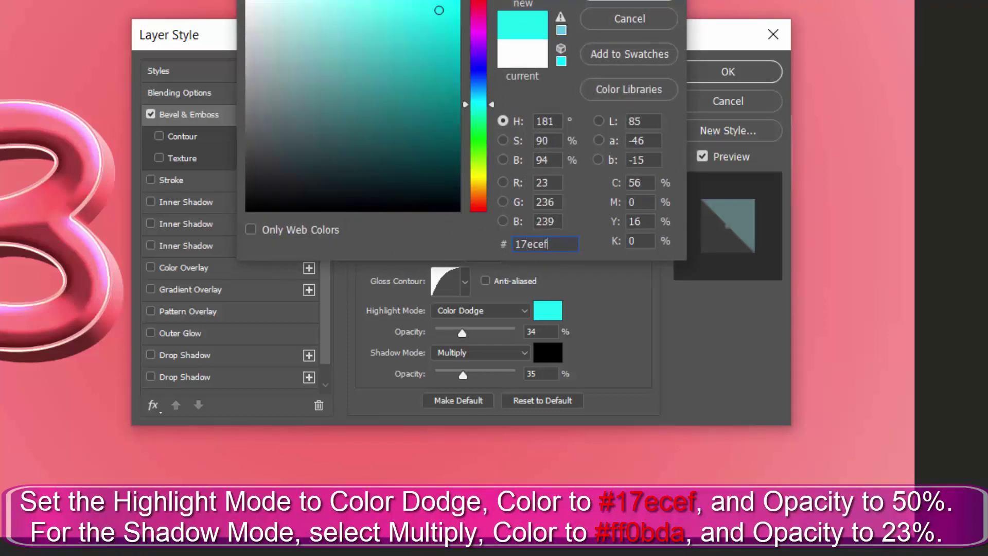
click(641, 2)
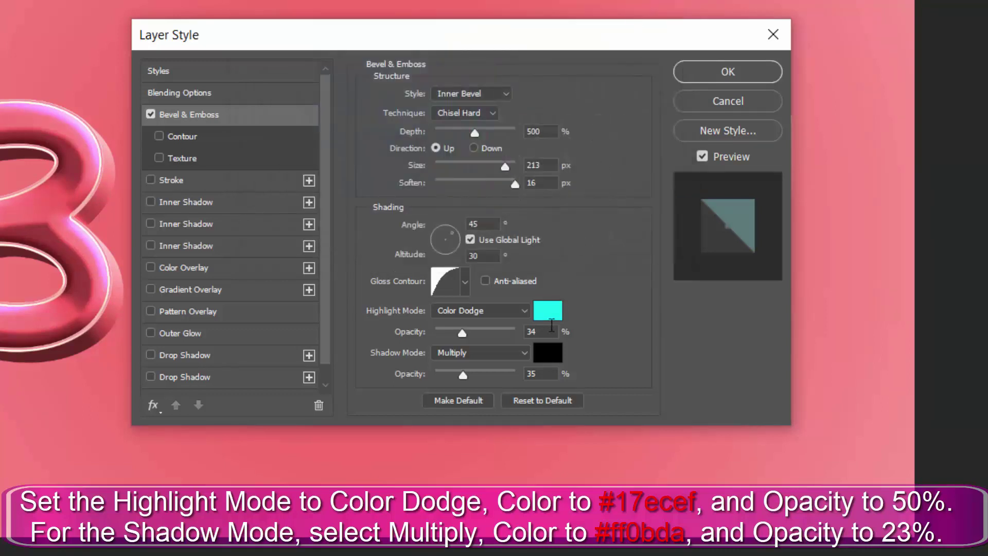
drag(537, 332, 510, 332)
text(50)
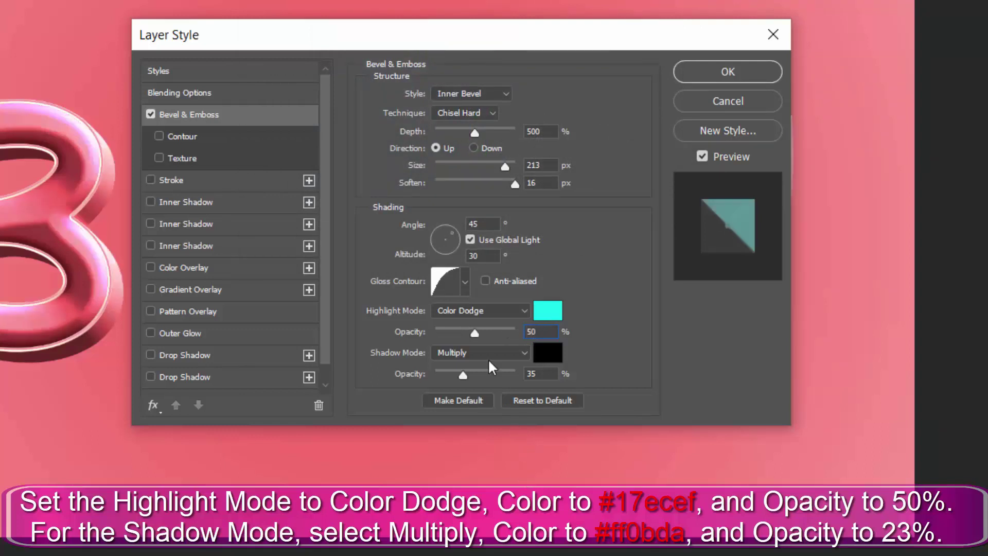
Step: Set the group bevel's Multiply shadow to #ff0bda at 23% opacity
drag(544, 374, 521, 381)
text(23)
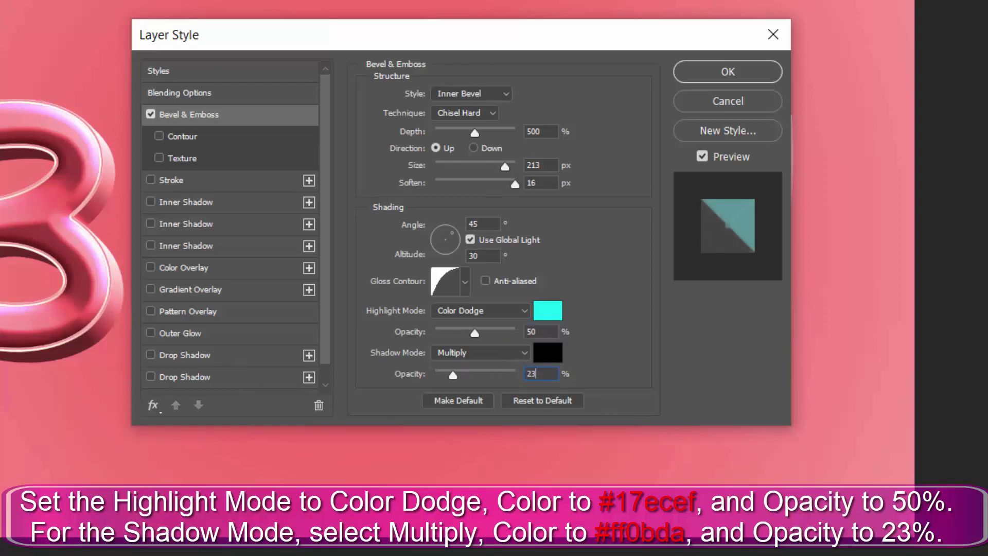
click(549, 360)
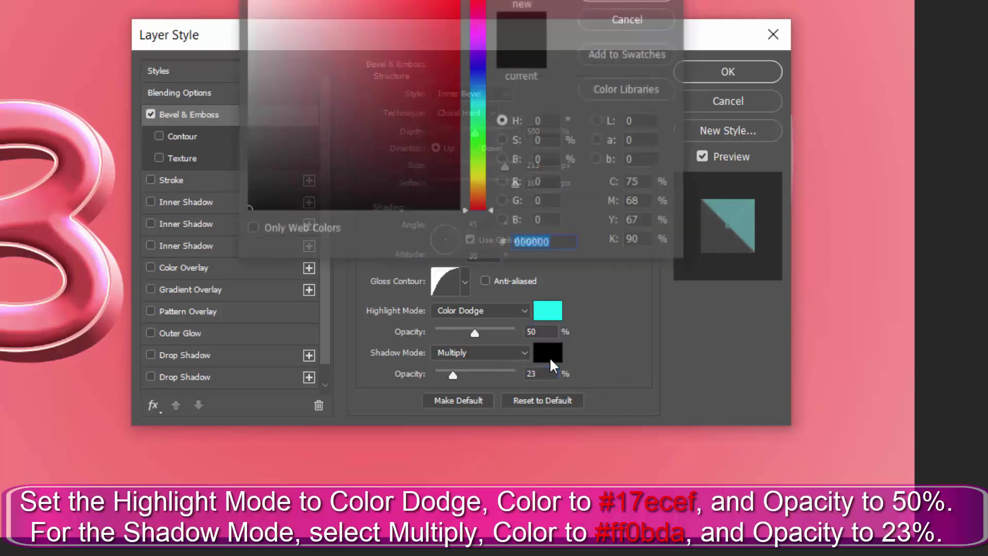
text(f)
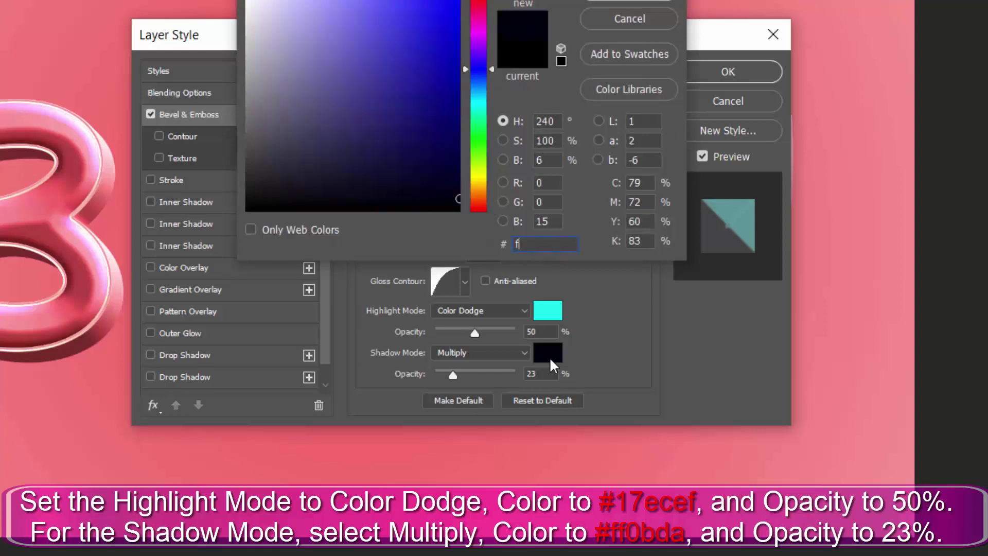
text(f0bd)
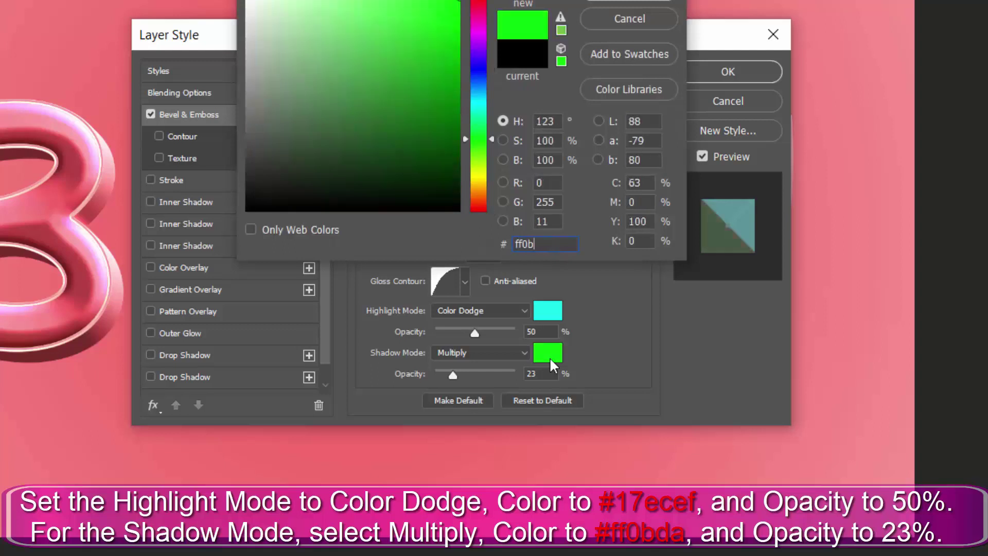
text(a)
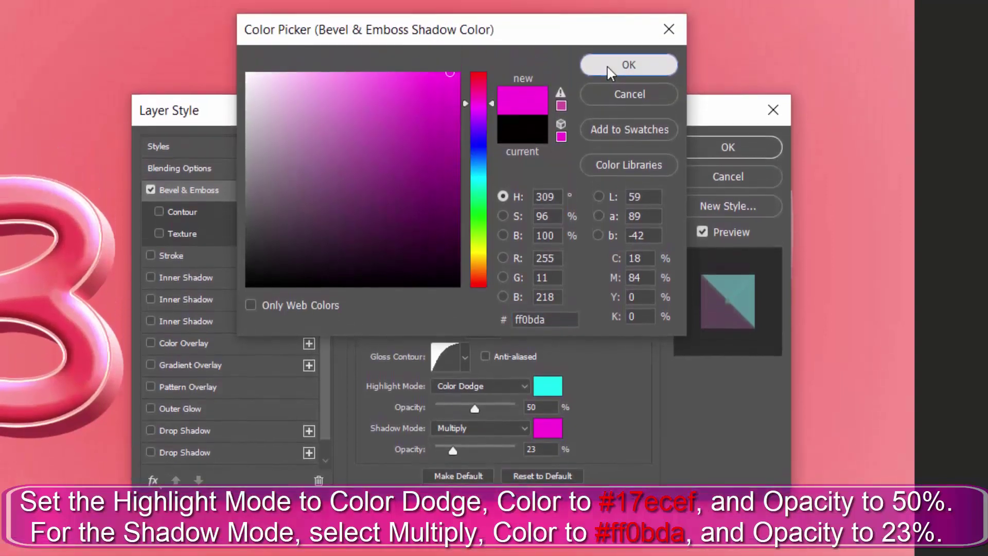
click(609, 72)
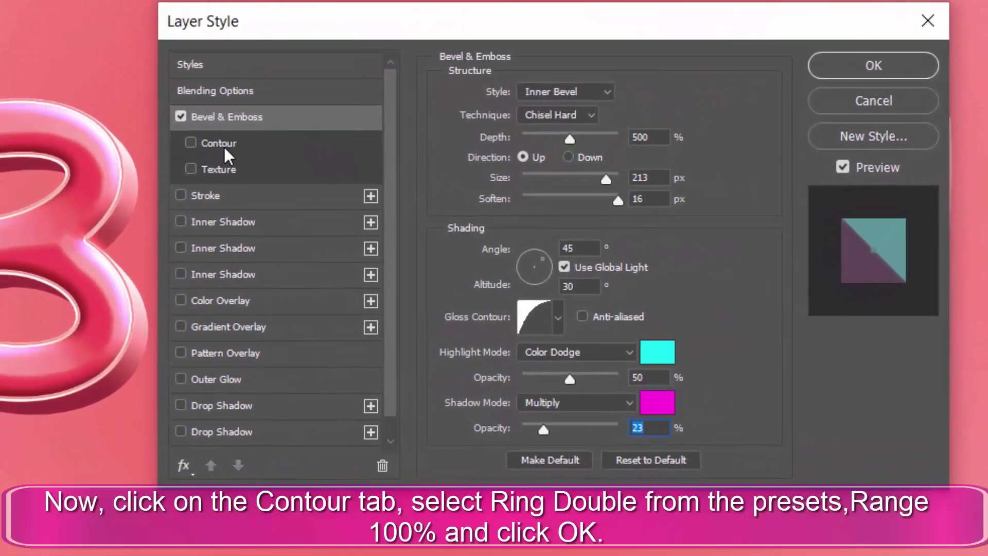
Step: Enable the group bevel's Contour with the Ring - Double preset and a range of 100%
click(225, 147)
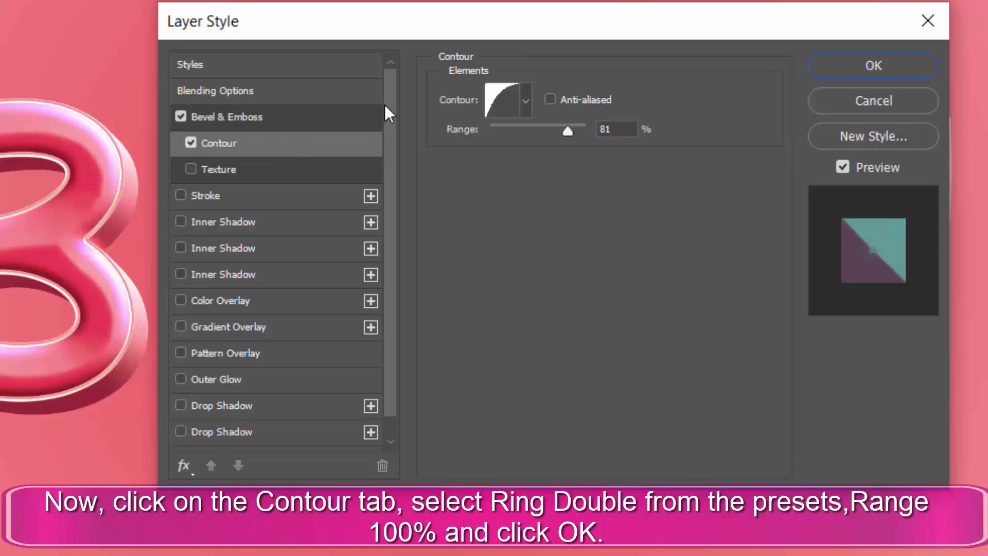
click(490, 102)
click(615, 71)
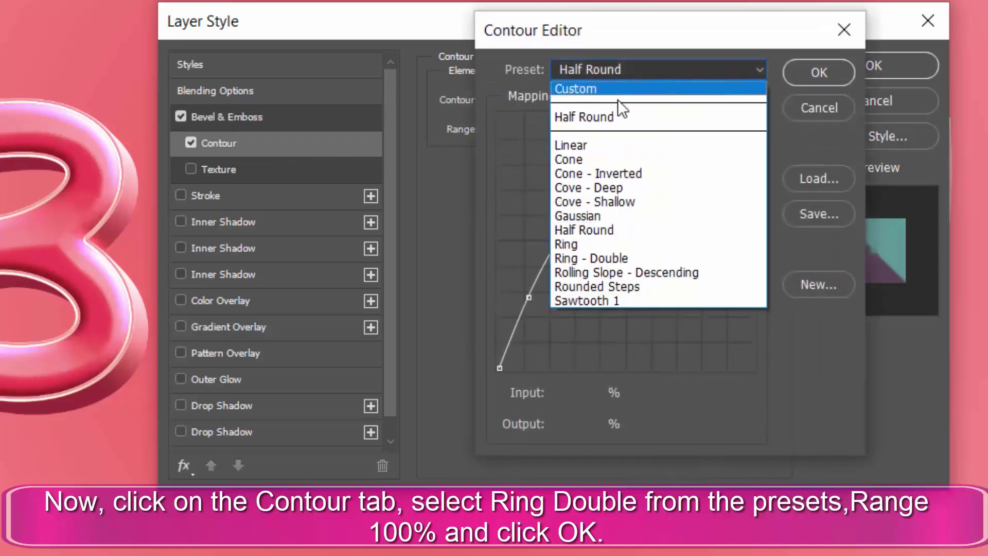
click(622, 255)
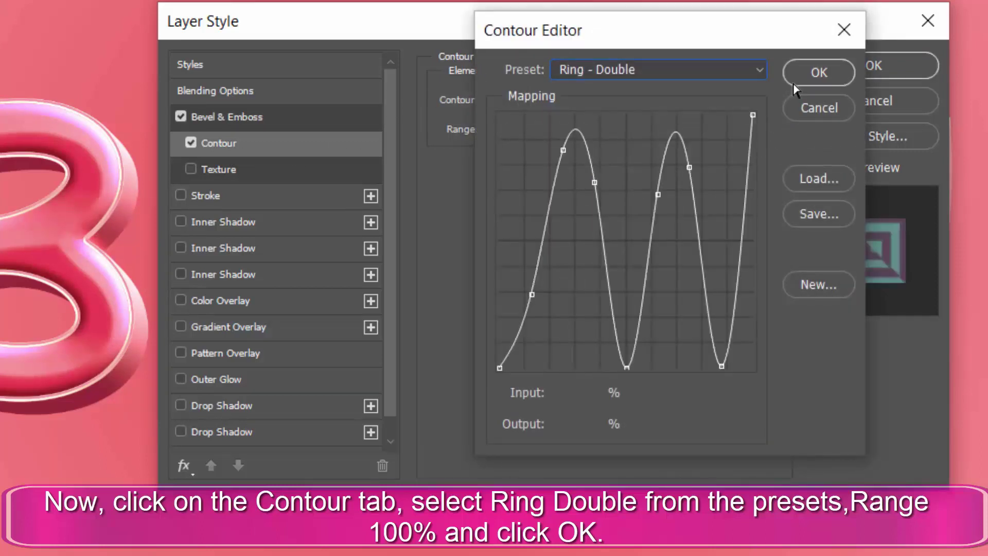
click(818, 72)
double_click(601, 129)
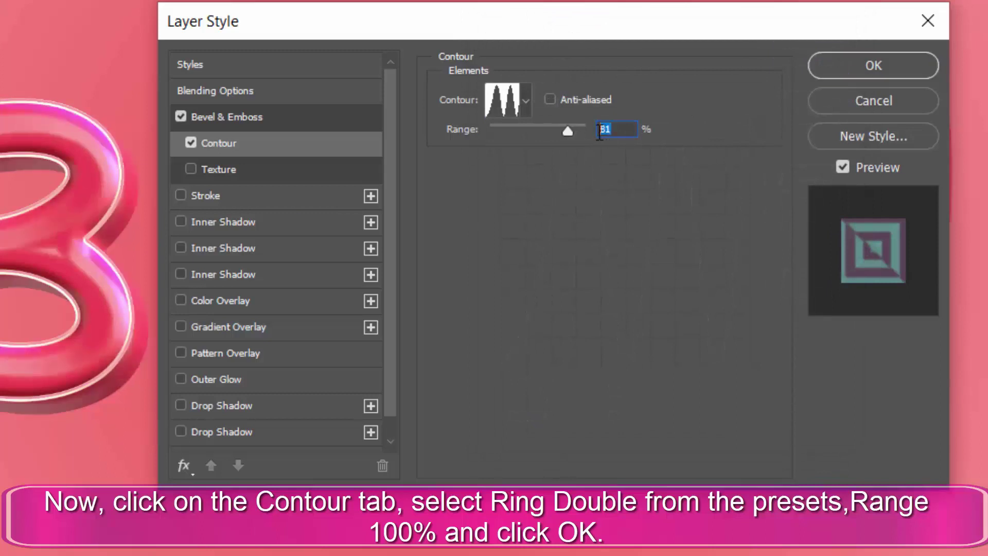
text(10)
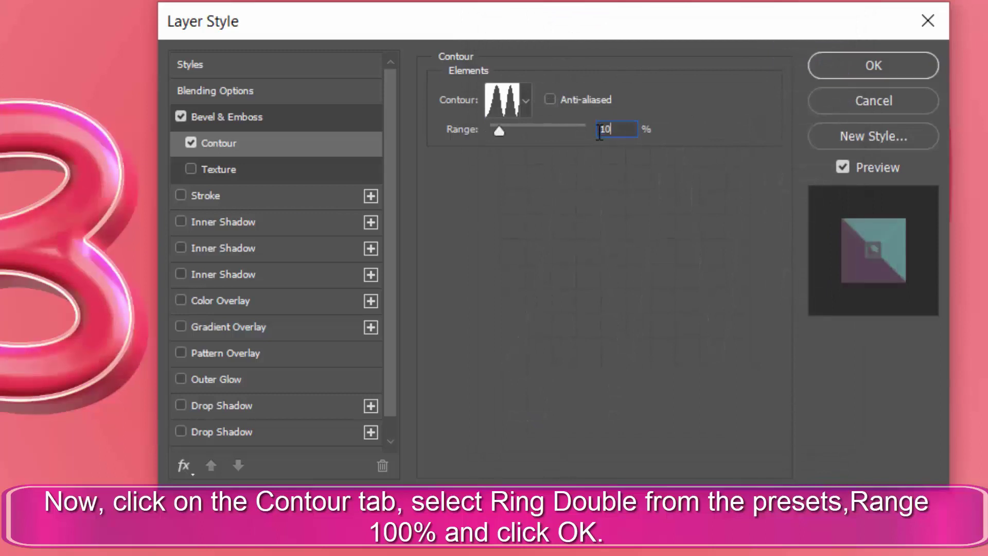
text(0)
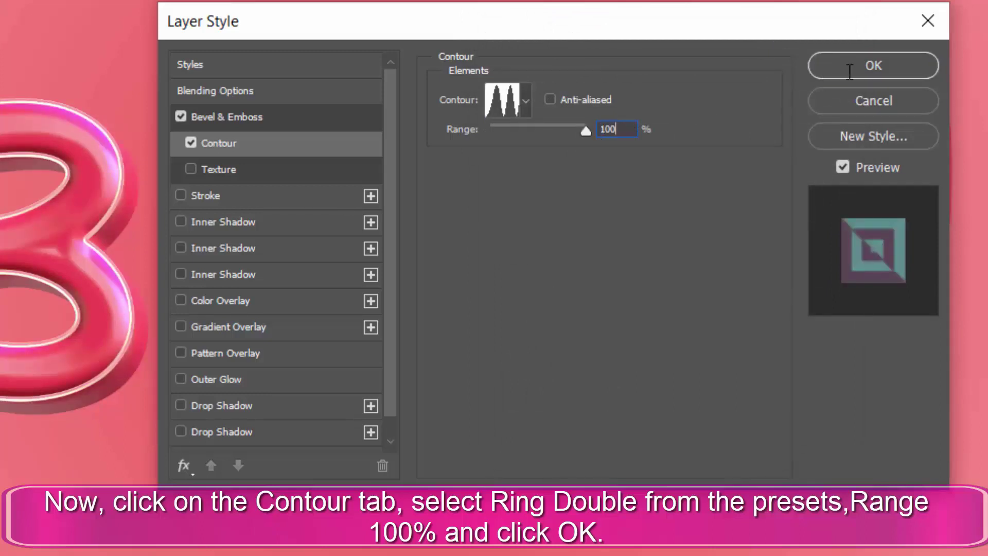
Step: Accept the group's layer style, duplicate the BUSY copy 2 layer, and move the duplicate below the 3D group
click(849, 70)
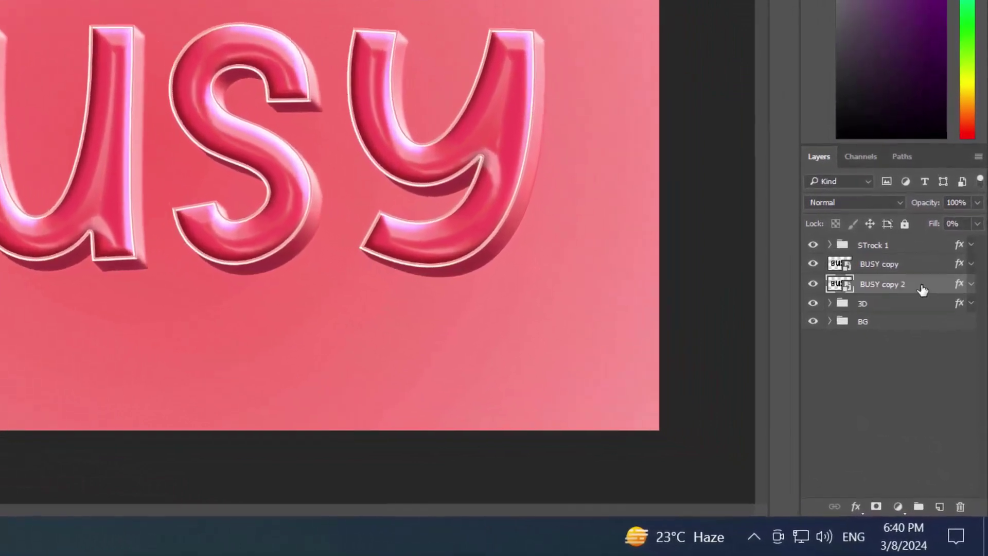
key(ctrl+j)
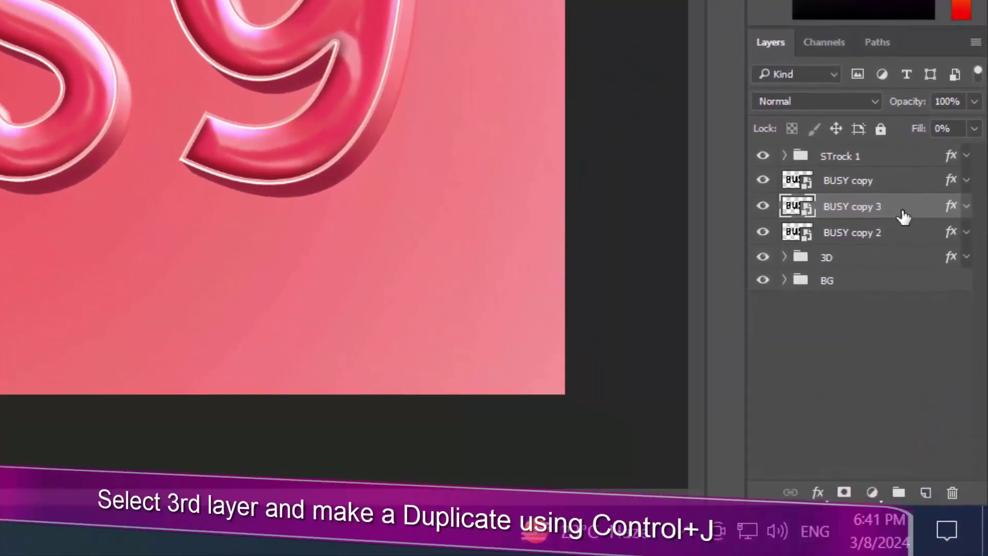
drag(918, 271, 916, 310)
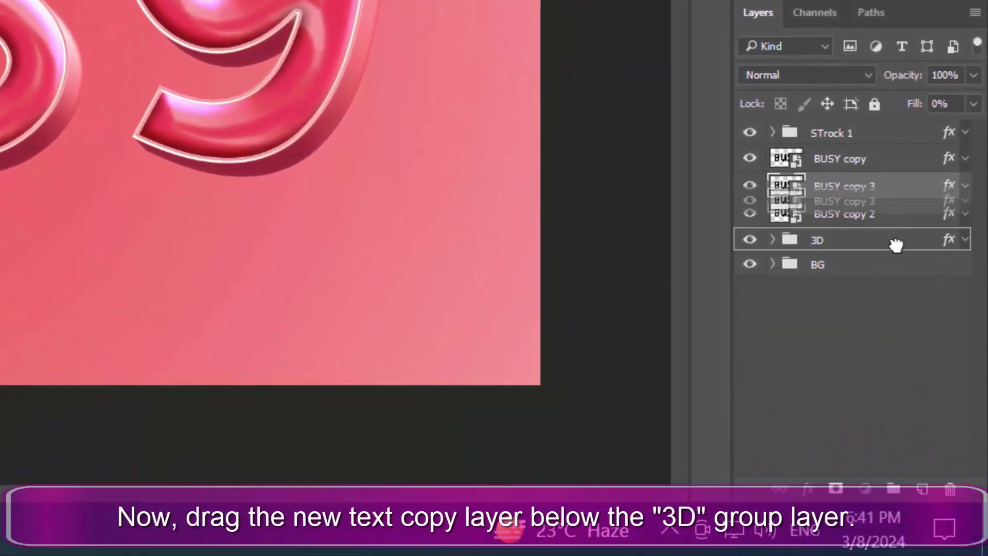
drag(895, 246, 896, 254)
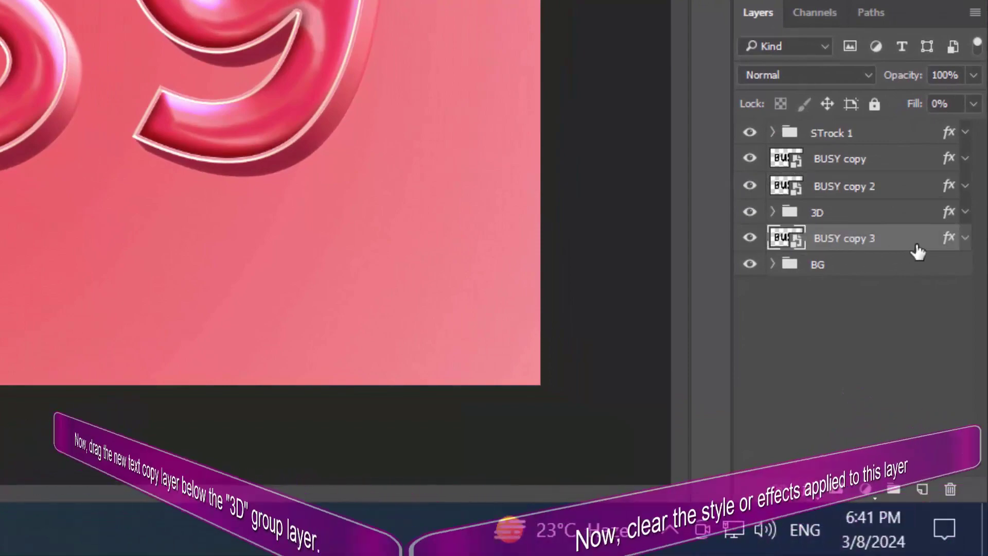
Step: Clear the layer style of BUSY copy 3 and set its fill opacity to 0%
right_click(918, 247)
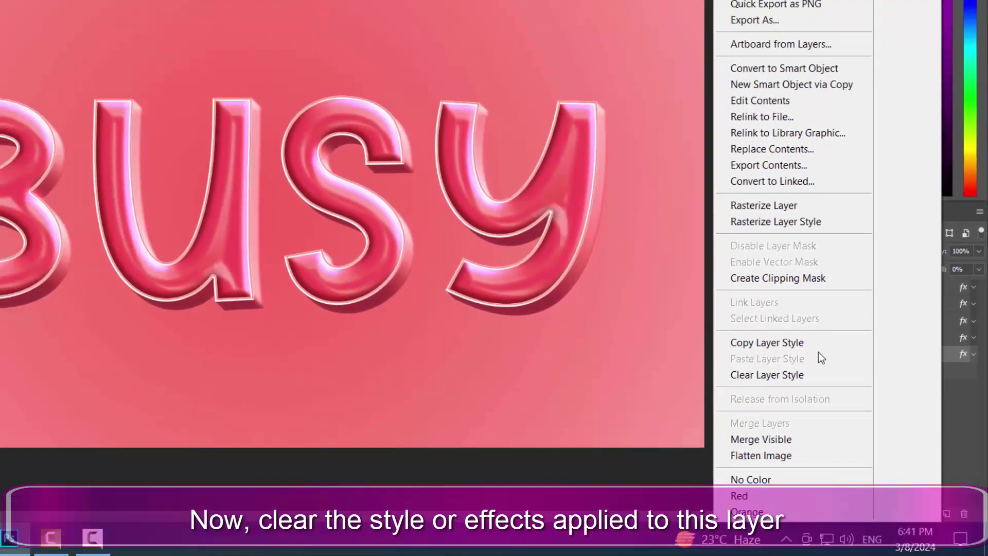
click(809, 380)
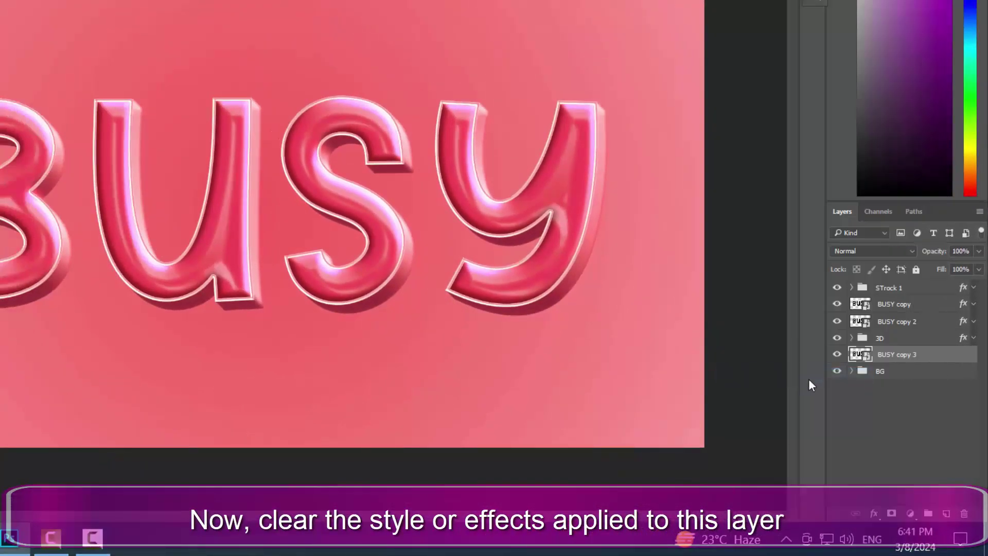
double_click(942, 361)
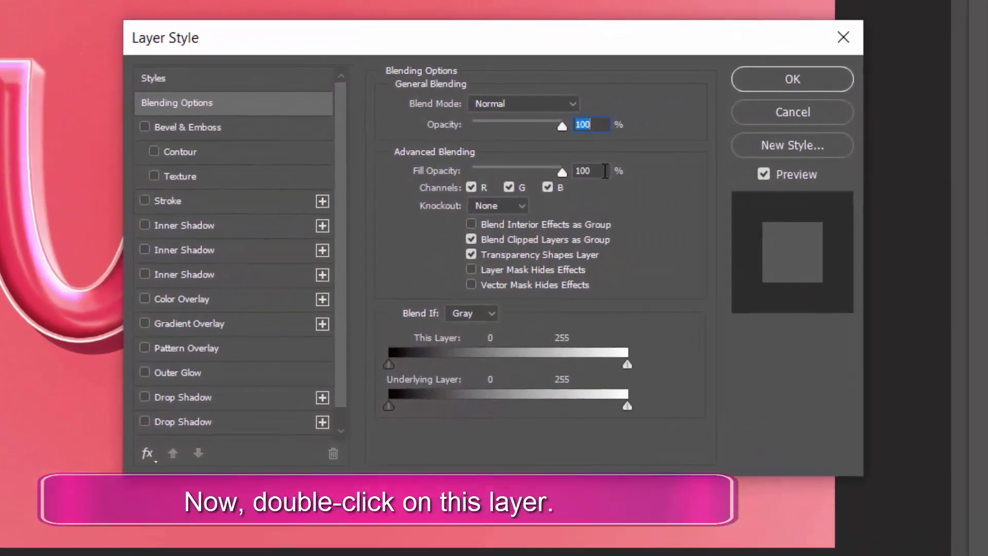
click(605, 171)
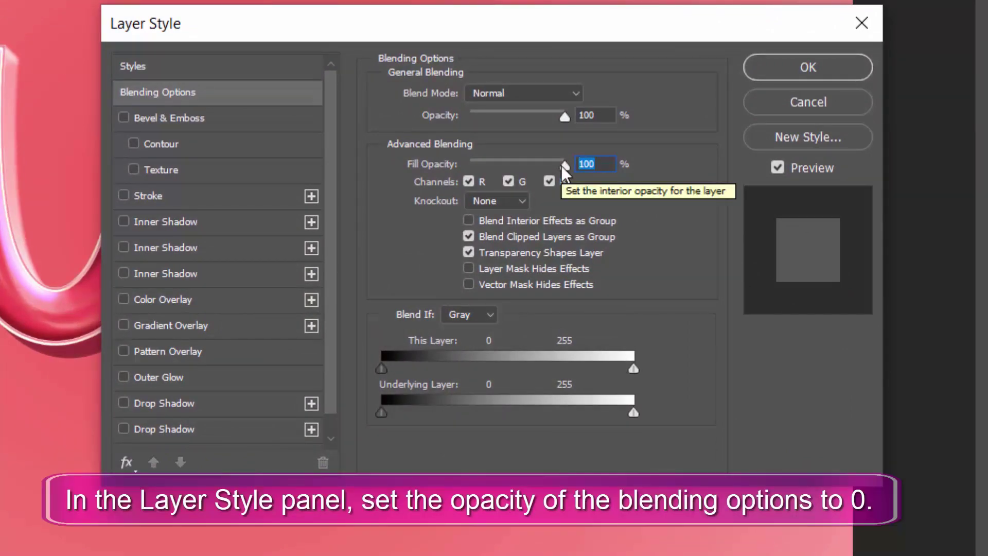
text(0)
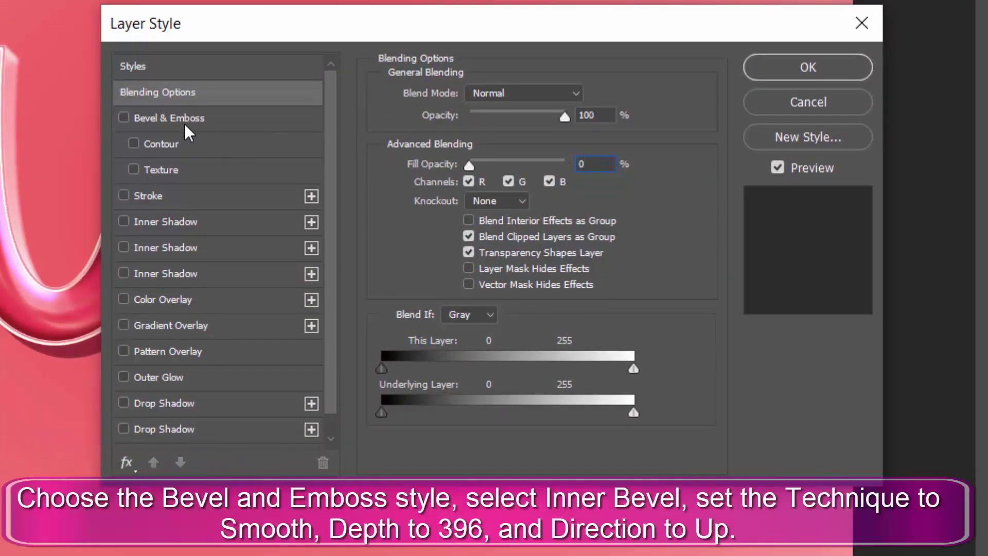
Step: Enable a Smooth Inner Bevel on BUSY copy 3 with depth 396%, direction Up, size 38 px, soften 16 px and a 45° global light angle
click(183, 120)
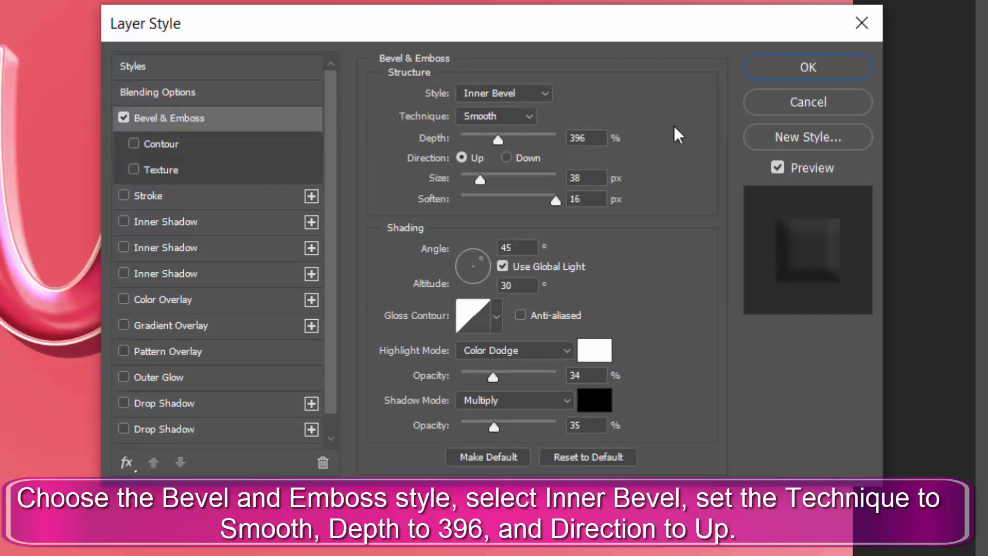
click(581, 178)
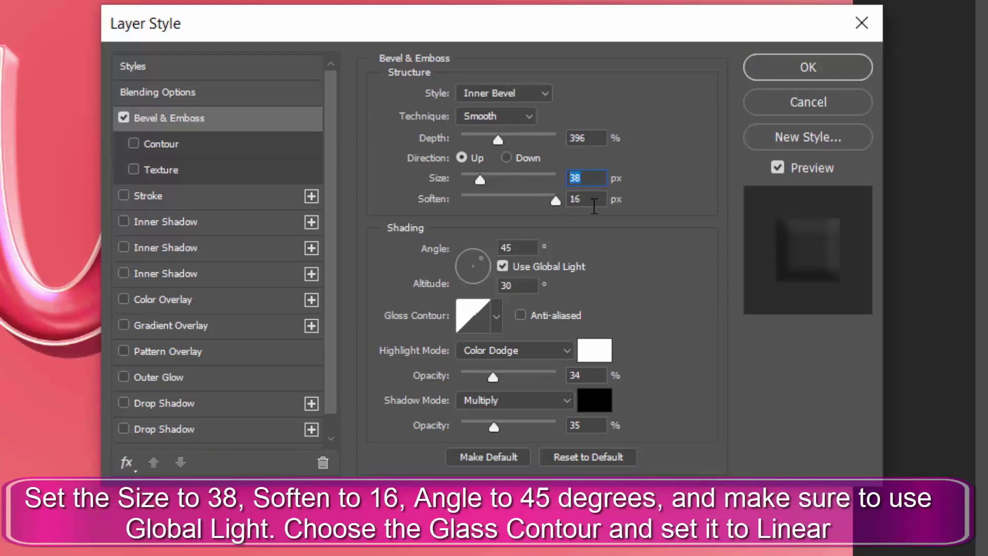
click(593, 200)
click(525, 248)
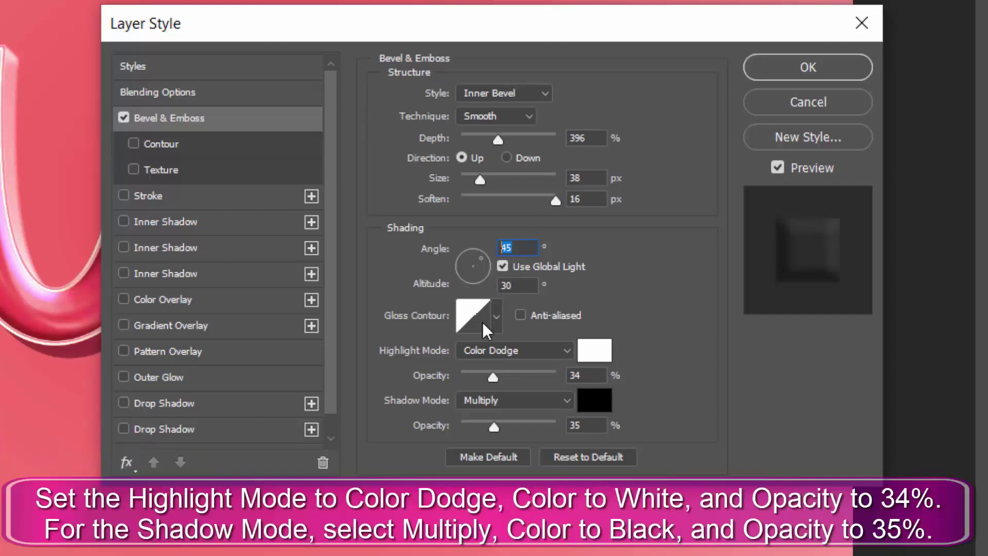
Step: Use a white Color Dodge highlight at 34% opacity and a black Multiply shadow at 35% opacity for the bevel
click(609, 360)
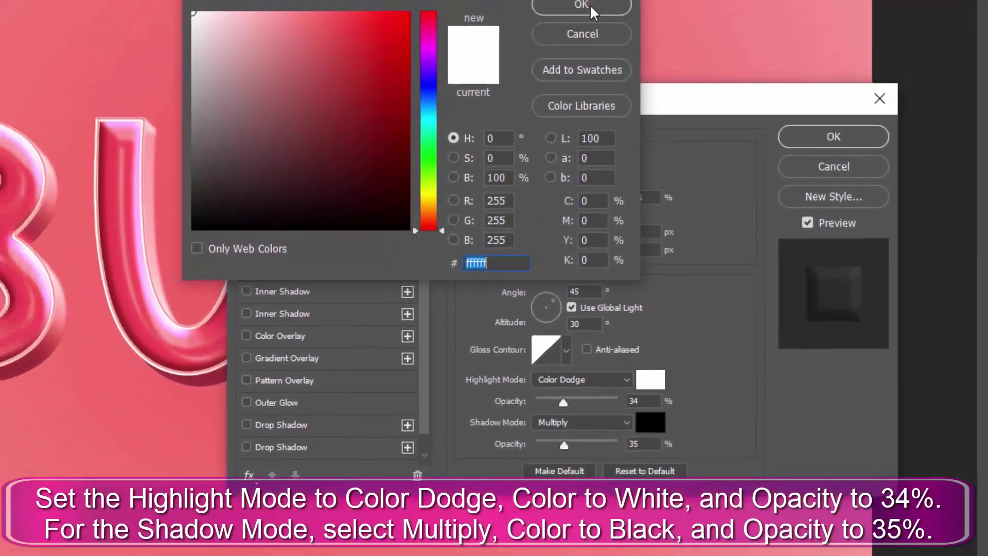
click(591, 10)
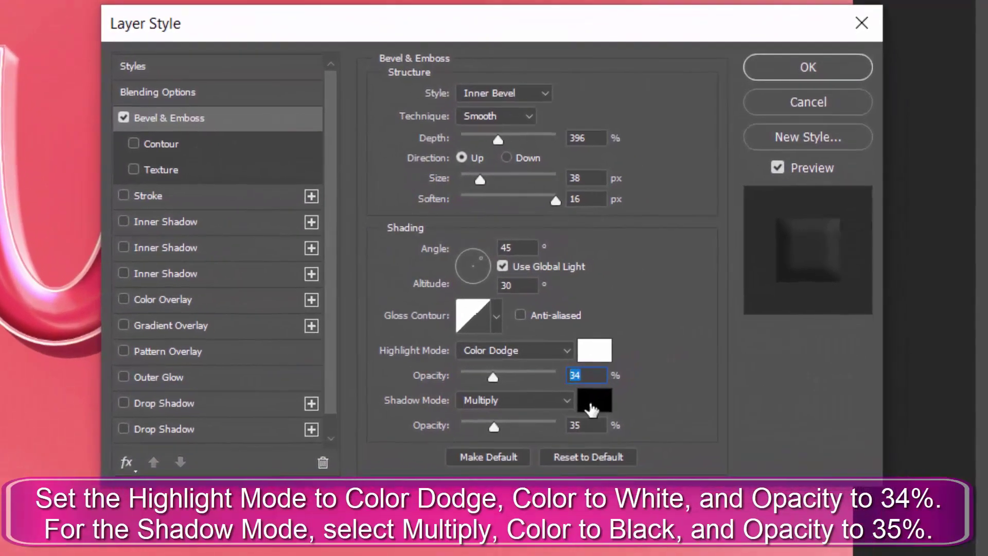
click(585, 425)
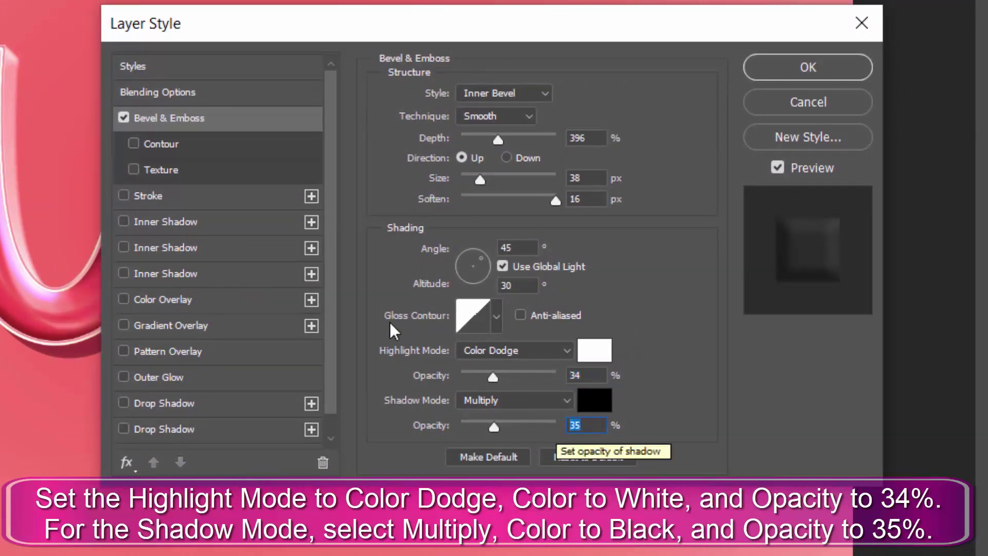
Step: Enable a Normal Color Overlay on BUSY copy 3 with colour #7c562f at 100% opacity
click(186, 305)
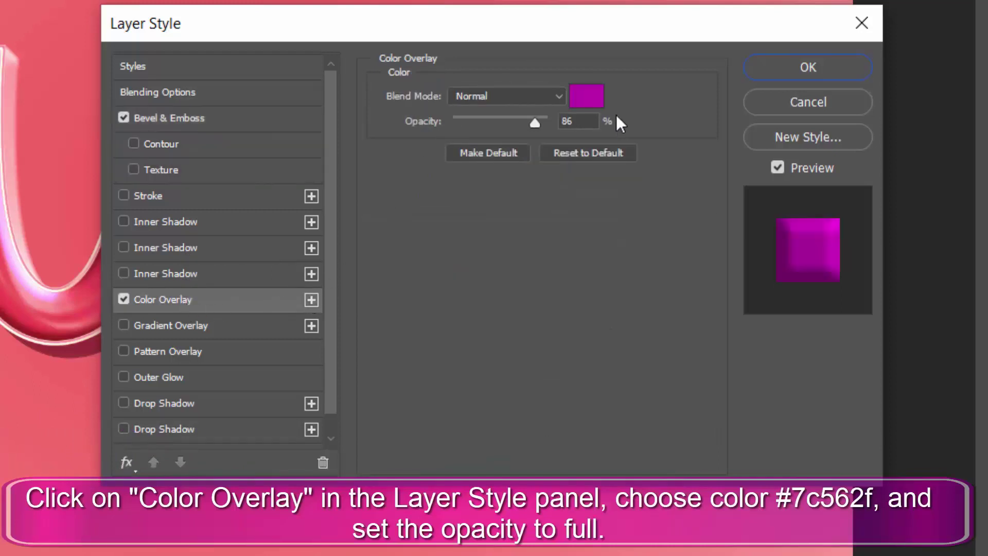
click(587, 96)
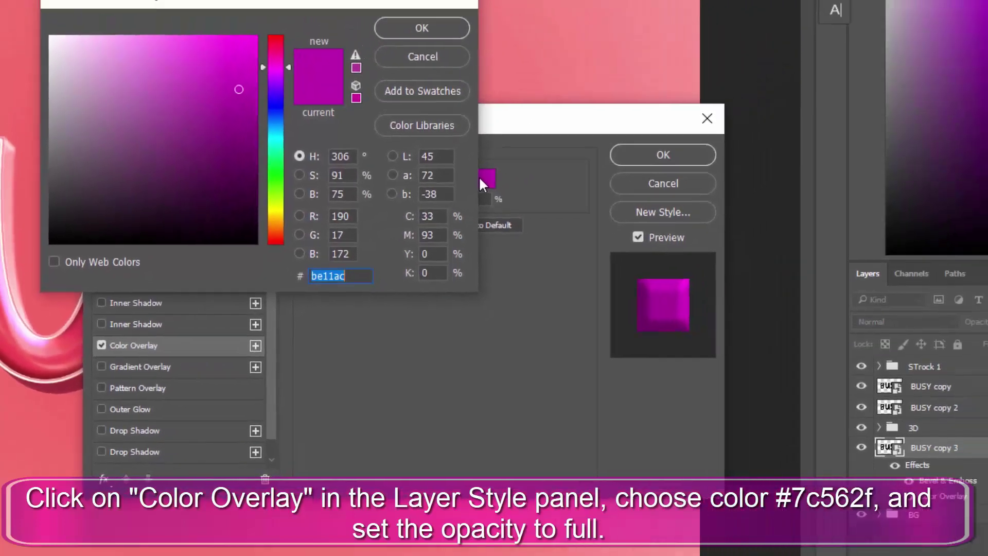
text(7c)
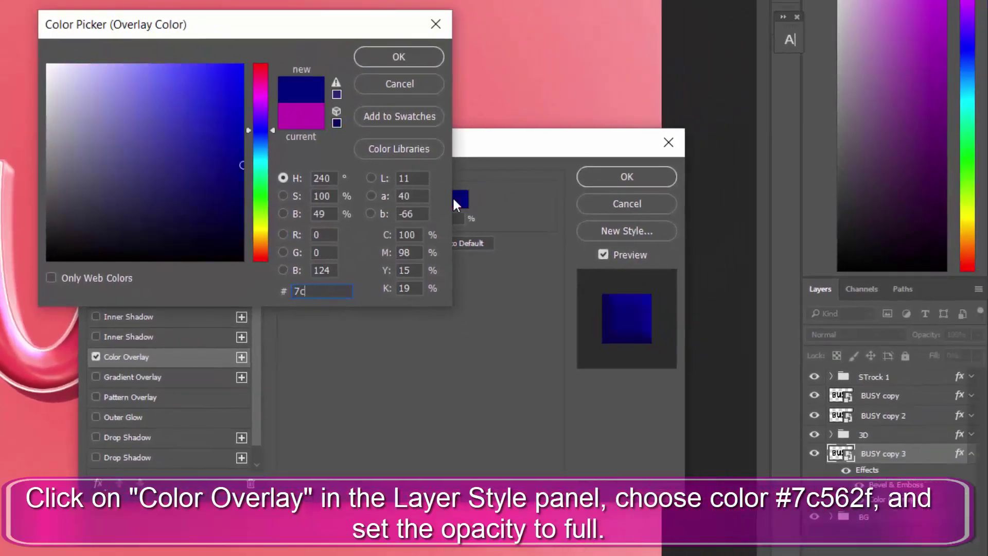
text(562f)
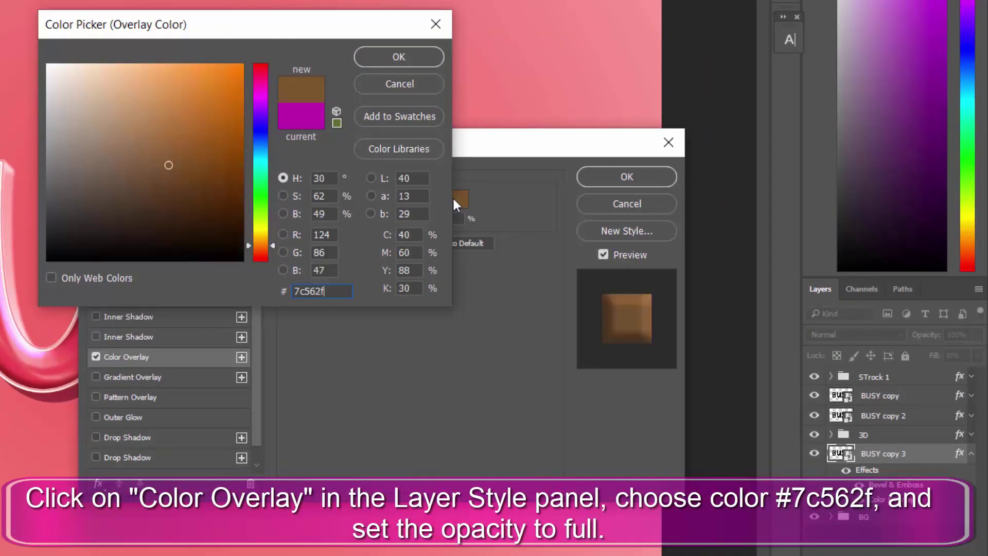
click(429, 64)
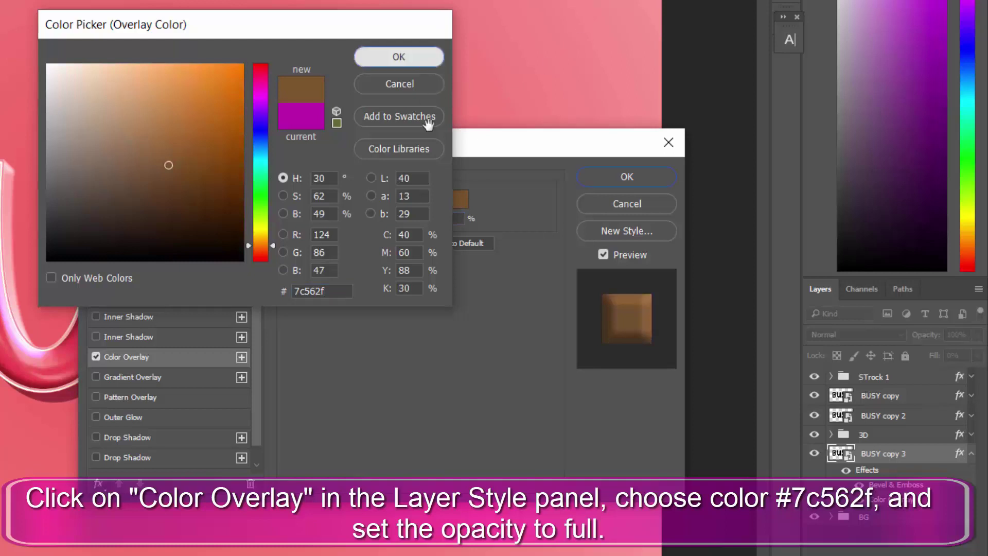
drag(417, 220, 431, 219)
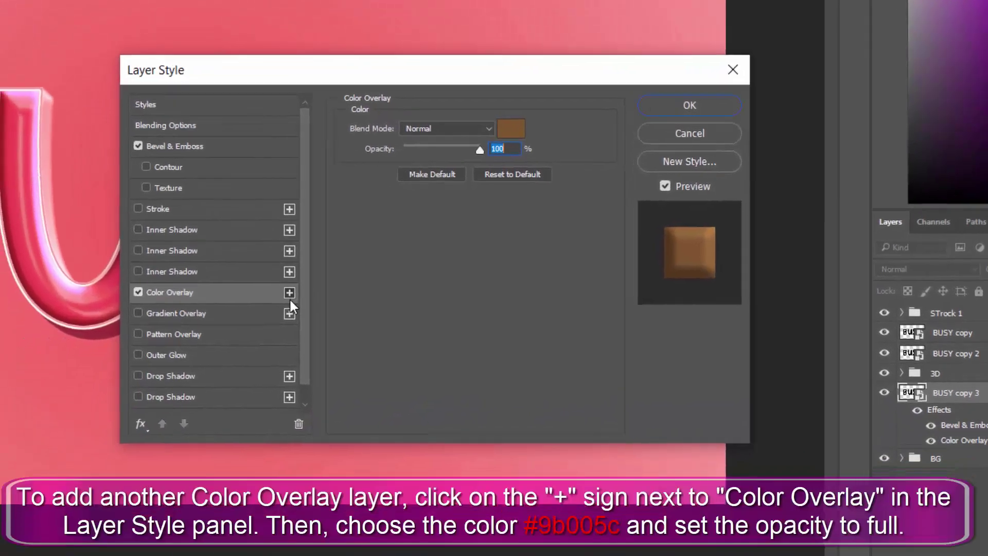
Step: Add a second Color Overlay and set the lower one to #9b005c at 100% opacity
click(289, 294)
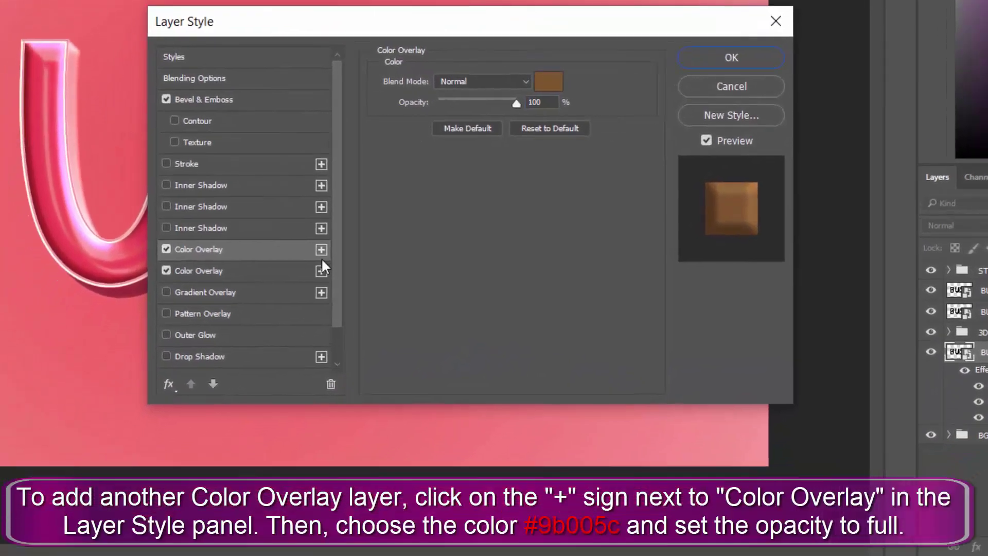
click(257, 273)
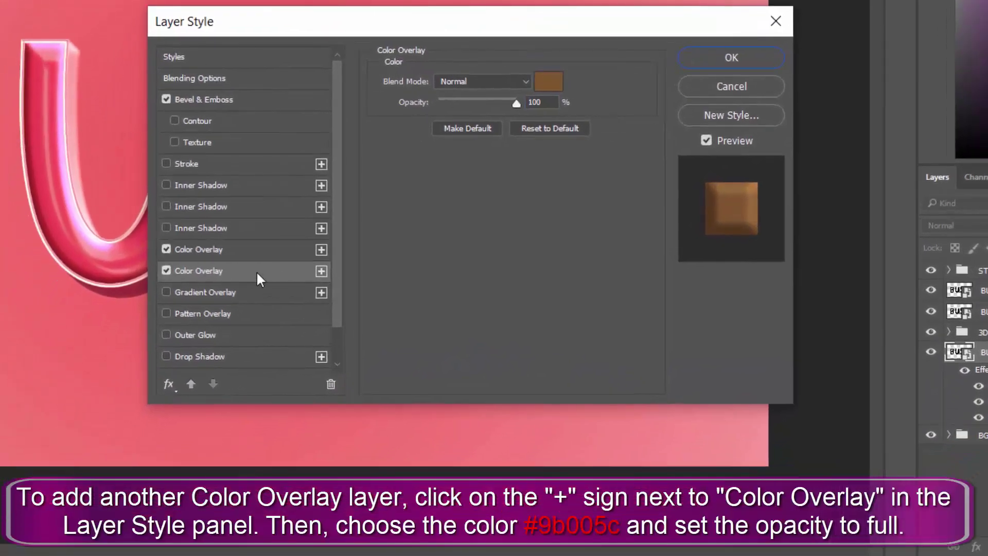
click(548, 84)
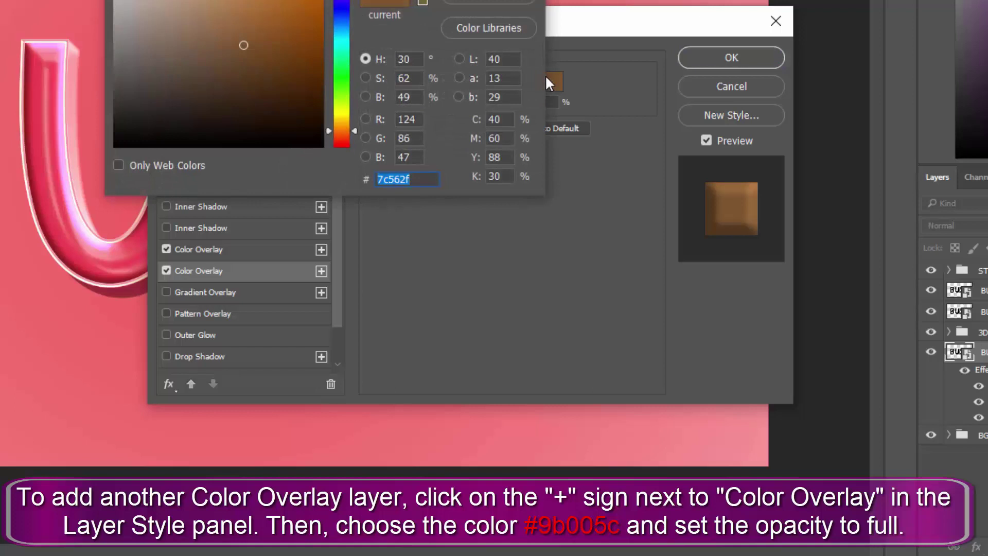
text(9b005)
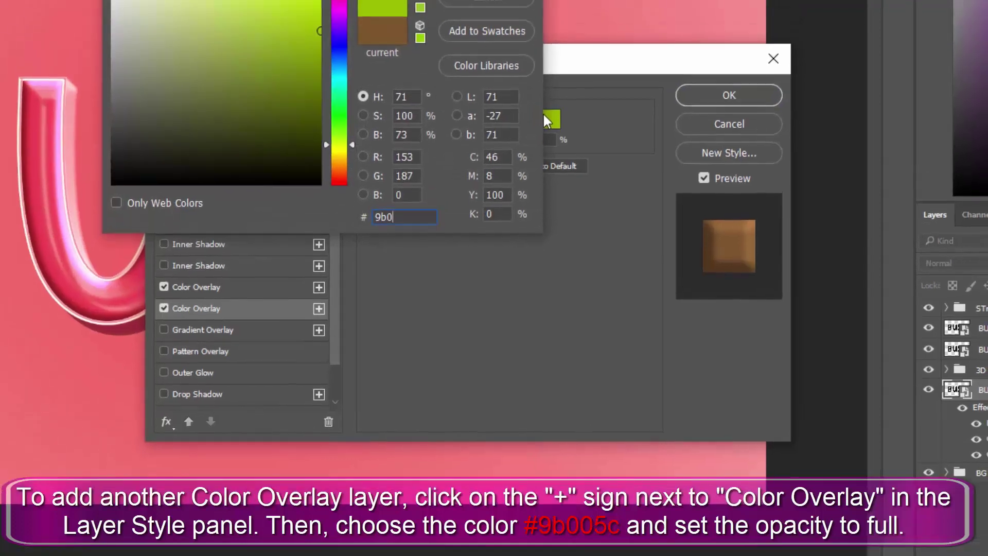
text(c)
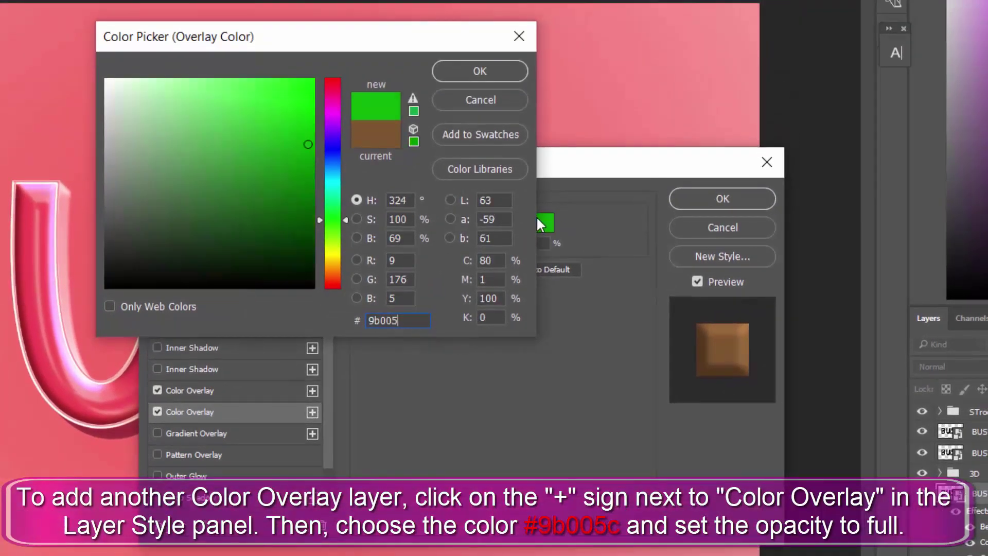
click(493, 73)
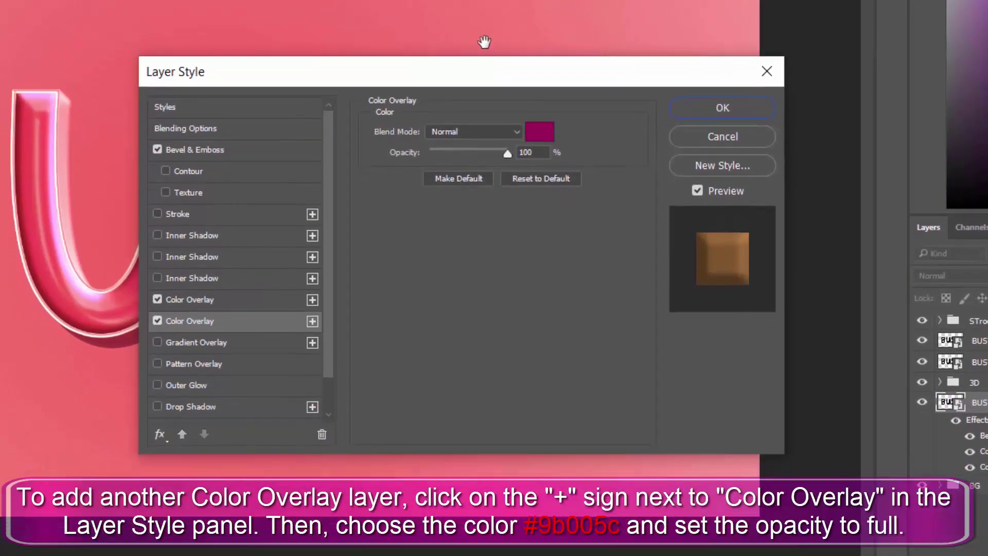
Step: Enable the first Drop Shadow in black Multiply at 50% opacity, without global light, with distance 120 px, spread 0% and size 110 px
scroll(304, 318, down, 1)
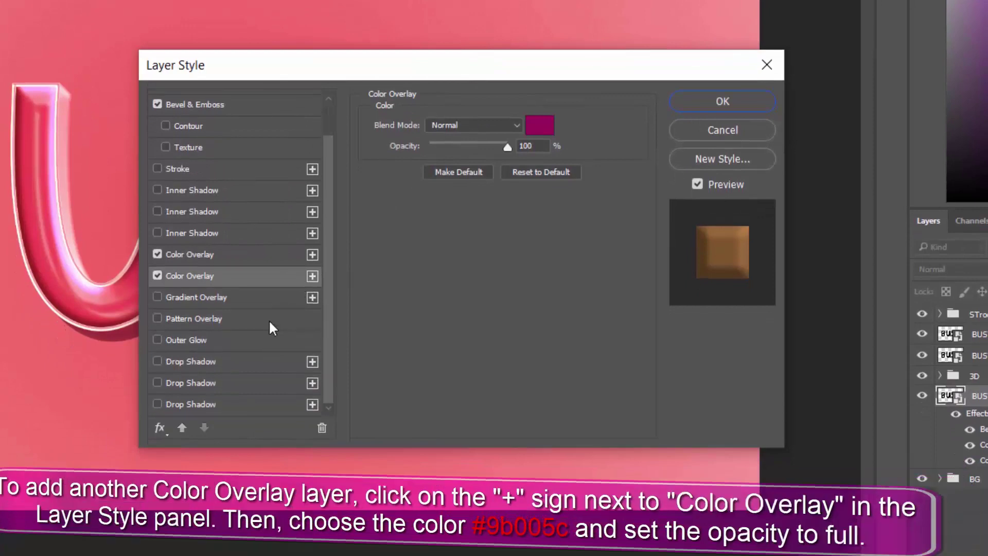
click(250, 378)
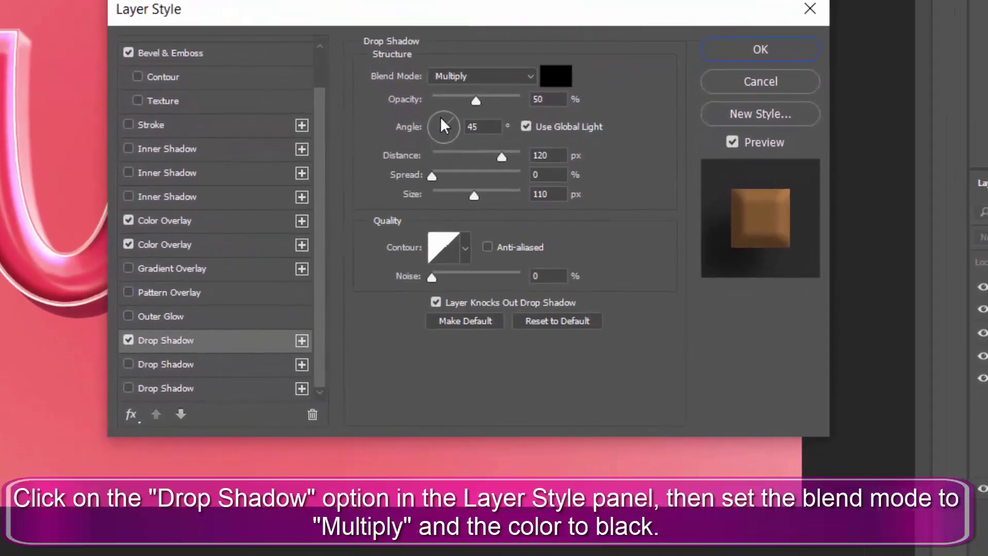
double_click(540, 99)
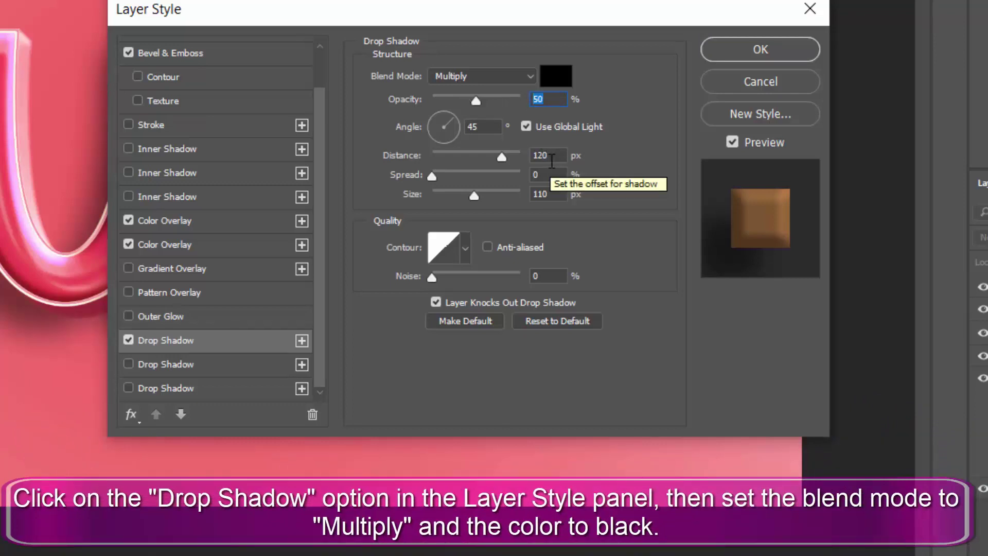
click(527, 127)
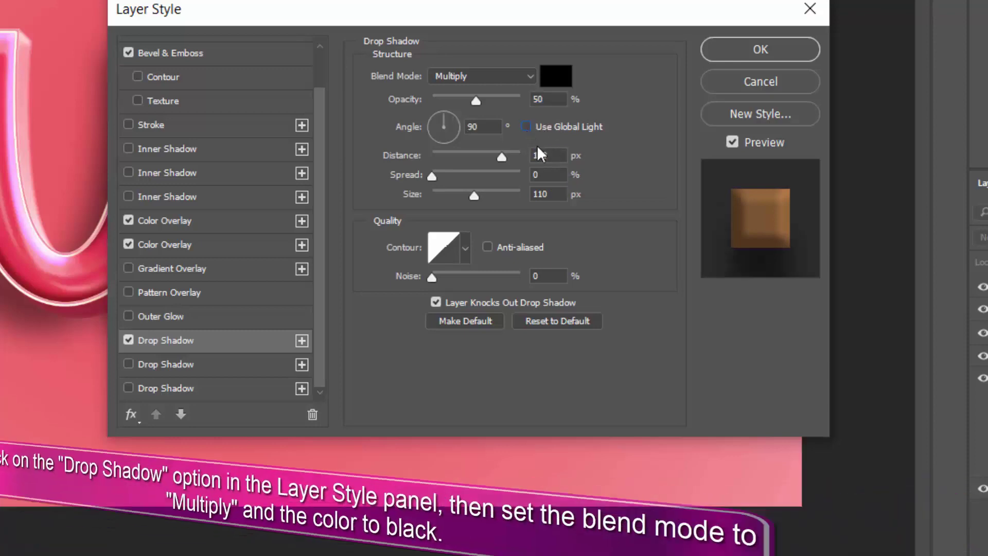
double_click(532, 154)
double_click(536, 175)
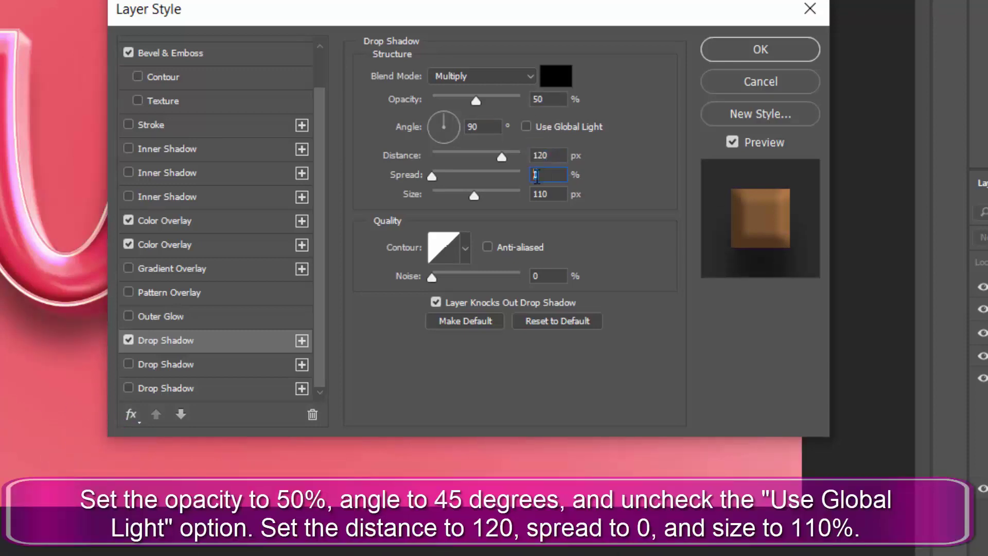
double_click(557, 194)
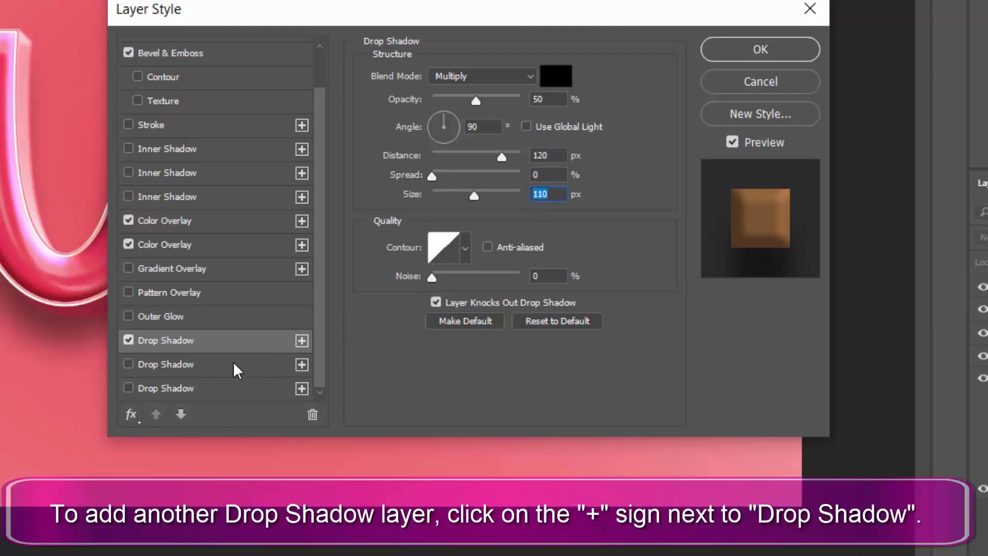
Step: Enable the second Drop Shadow in black Multiply at 30% opacity, without global light, with distance 160 px, spread 0% and size 150 px
click(219, 366)
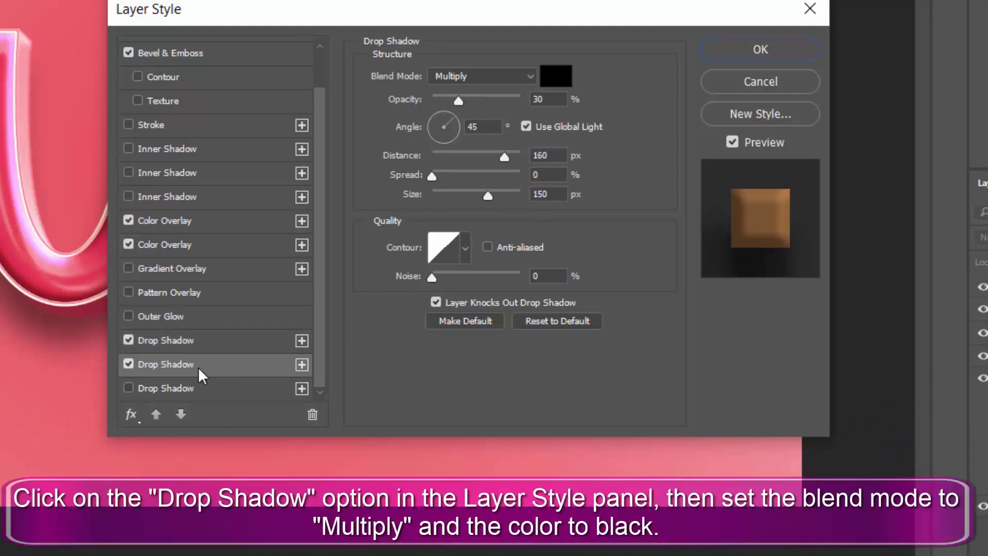
click(526, 127)
double_click(536, 100)
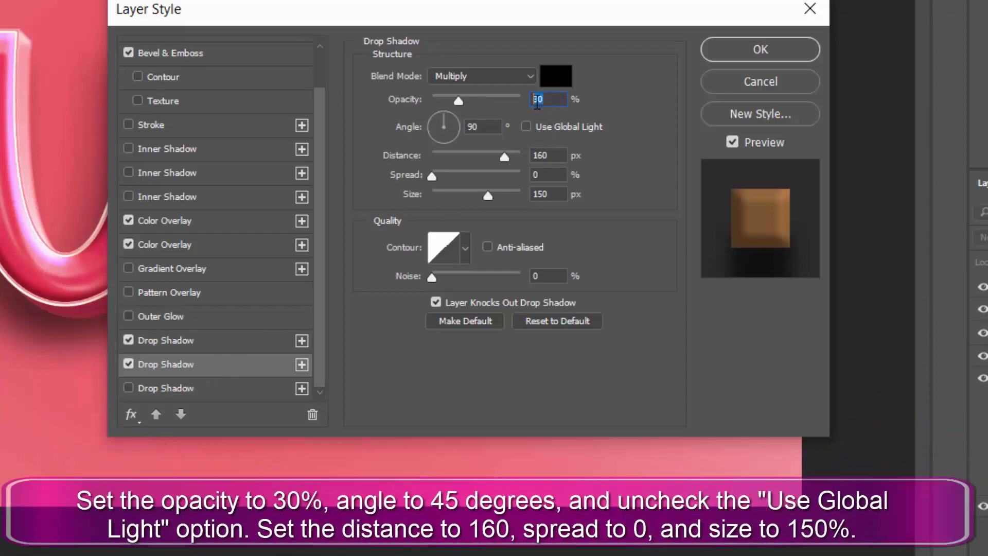
double_click(540, 156)
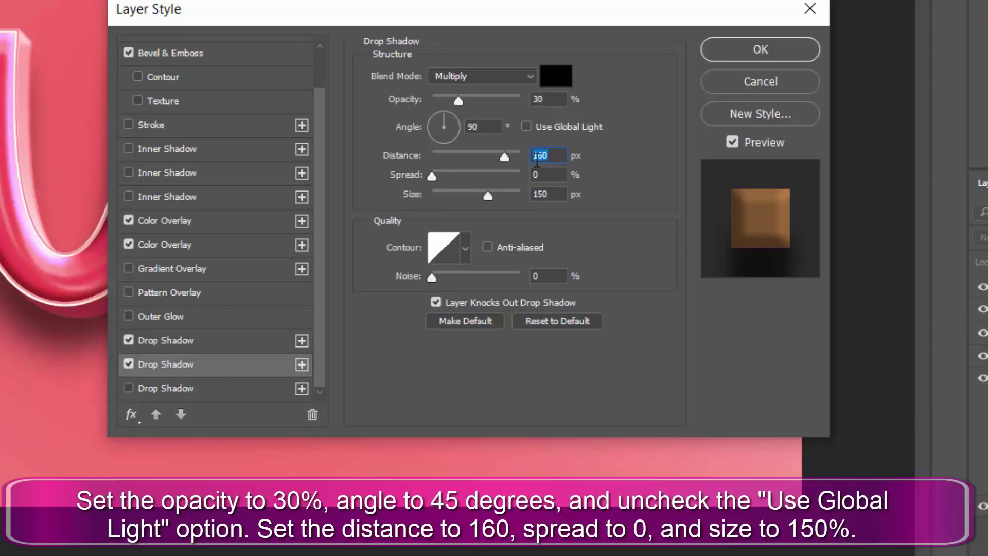
double_click(559, 194)
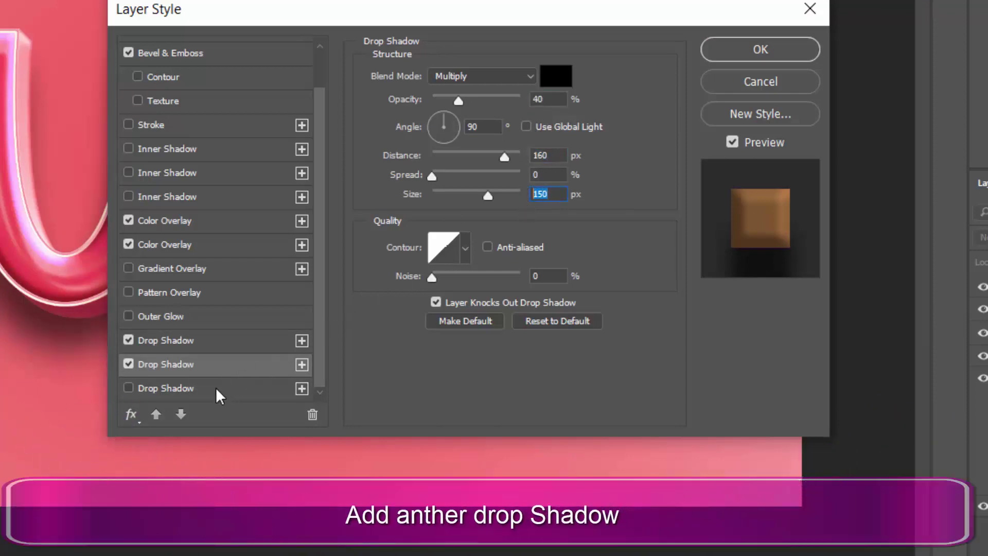
Step: Enable the third Drop Shadow in black Multiply at 40% opacity, without global light, distance 250 px, spread 0%, size 240 px, and apply the layer style
click(215, 388)
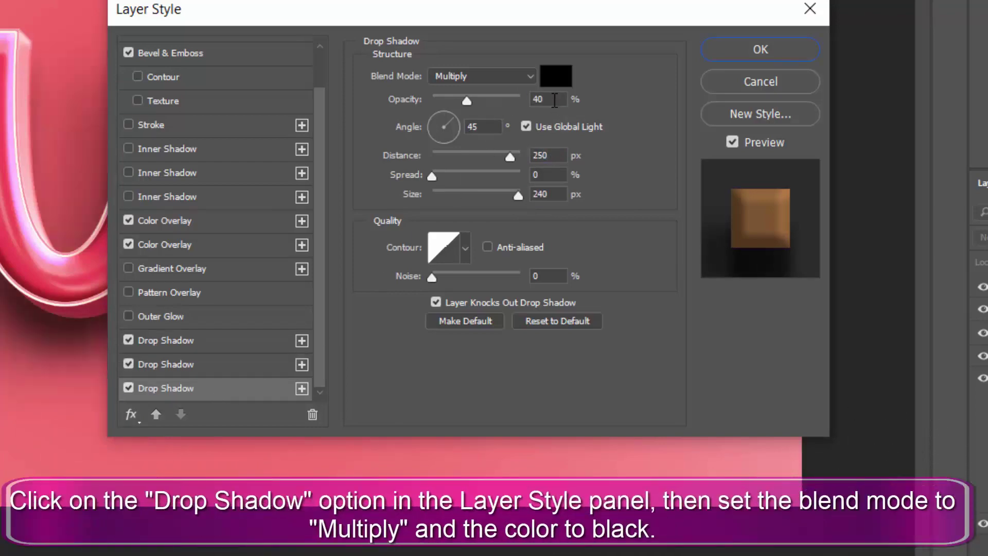
double_click(554, 100)
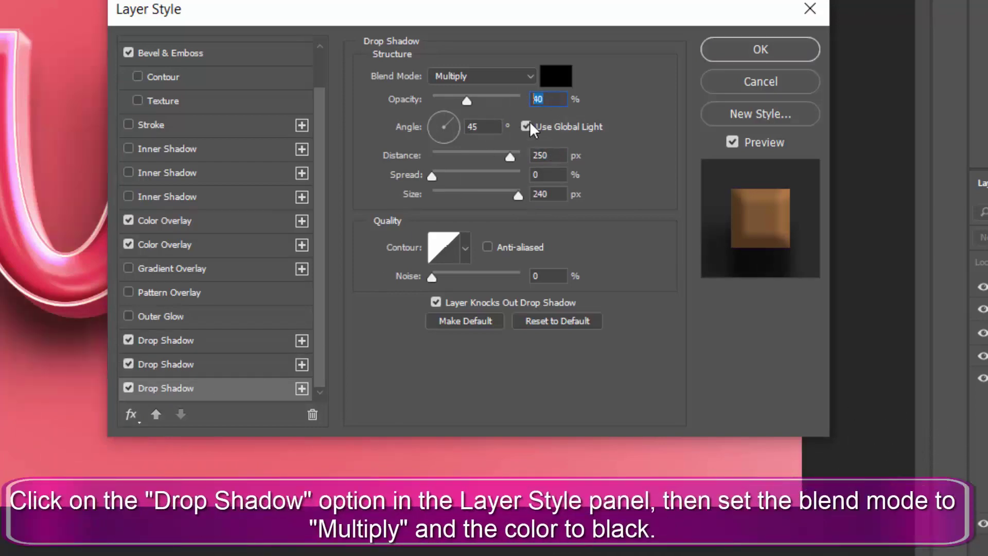
click(528, 126)
double_click(548, 154)
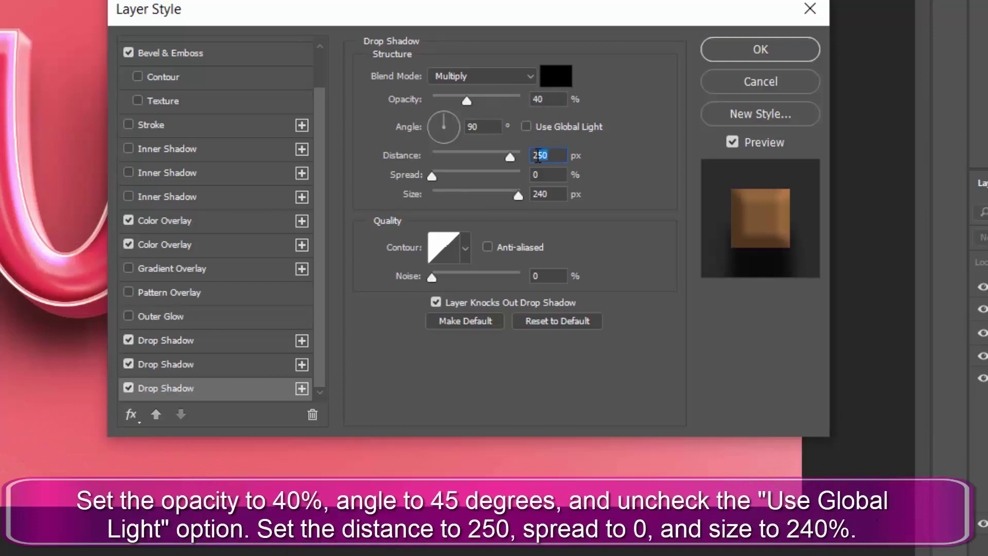
drag(561, 191, 526, 191)
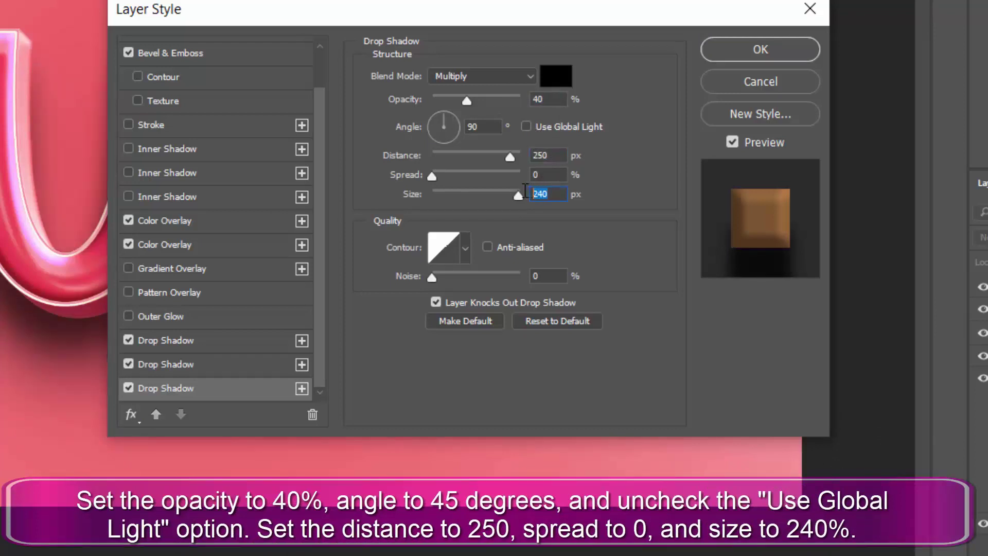
click(735, 50)
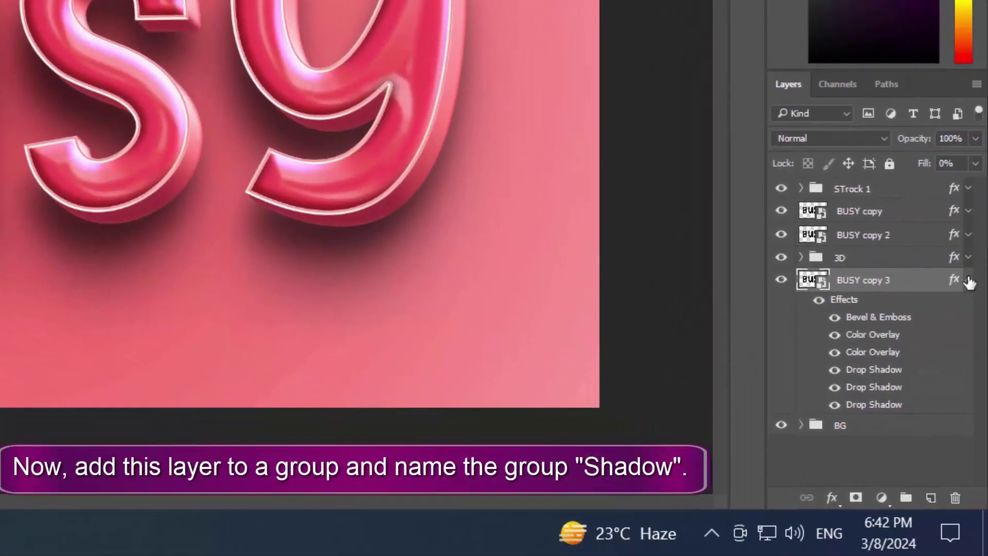
Step: Create a new group named Shadow and place the BUSY copy 3 layer inside it
click(967, 281)
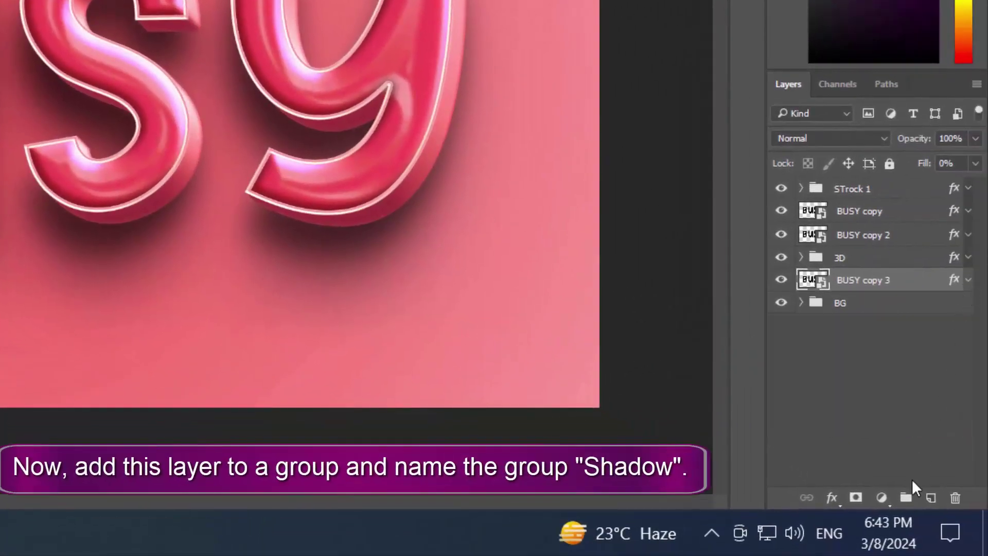
click(907, 495)
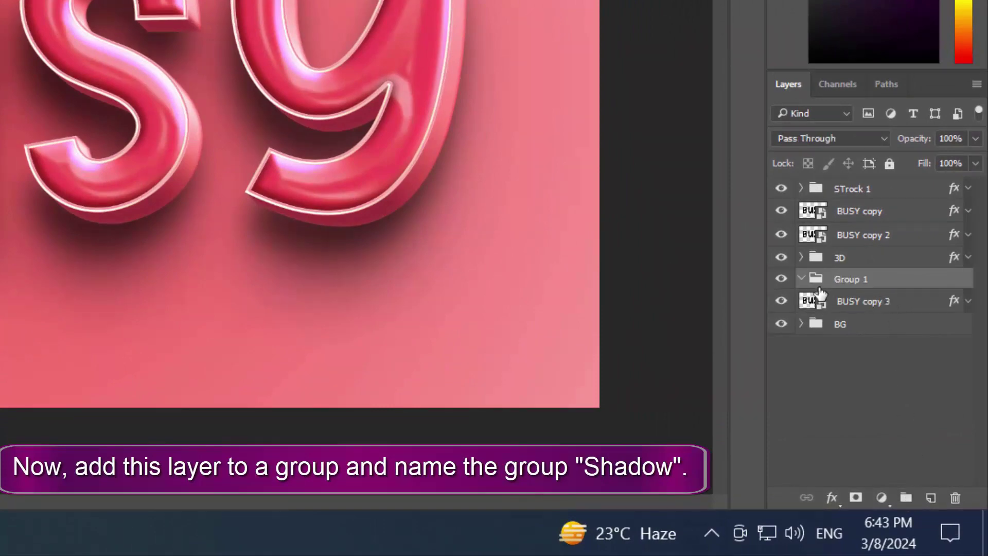
drag(817, 299, 821, 283)
double_click(844, 279)
text(S)
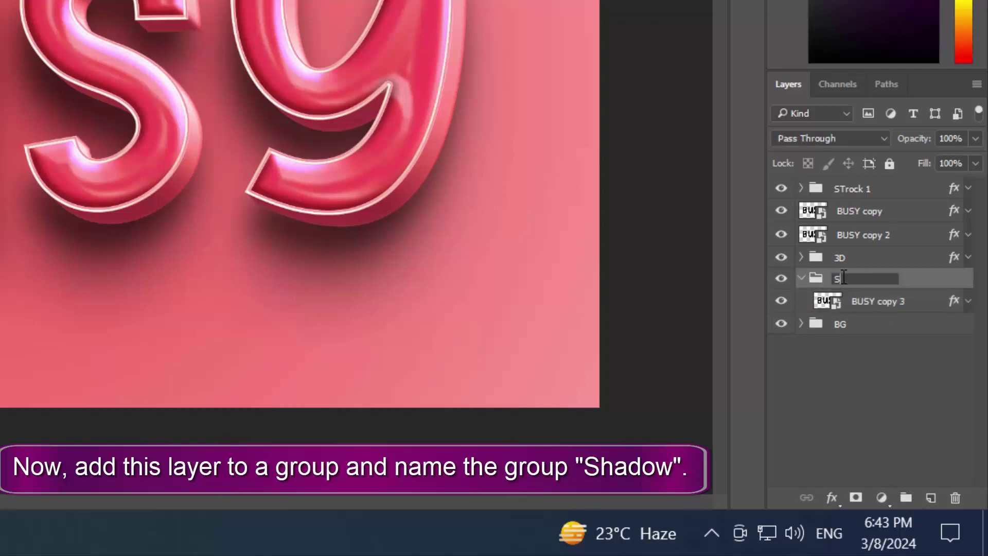
text(hadow)
key(Return)
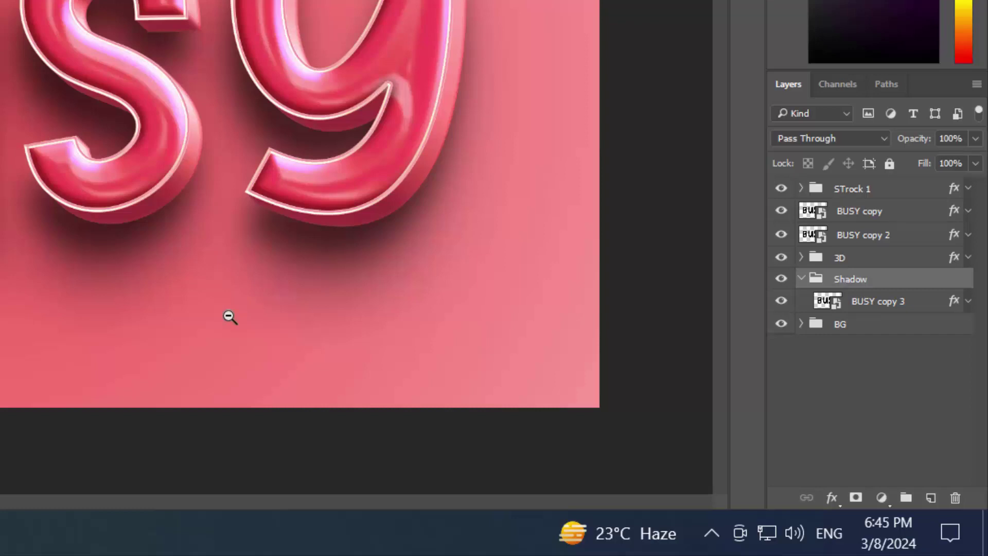
click(802, 279)
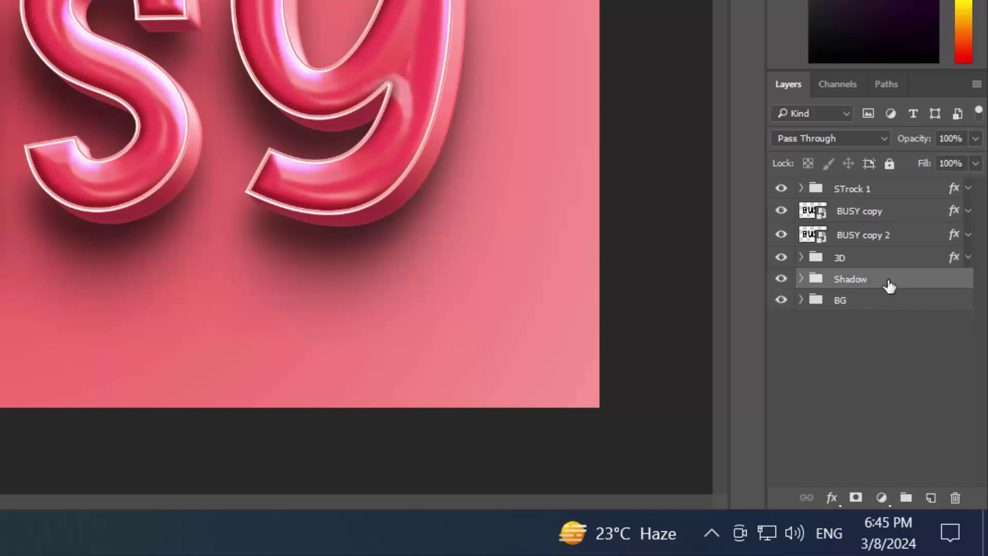
Step: Duplicate the BUSY copy 2 layer and place the duplicate directly above the 3D group
click(904, 242)
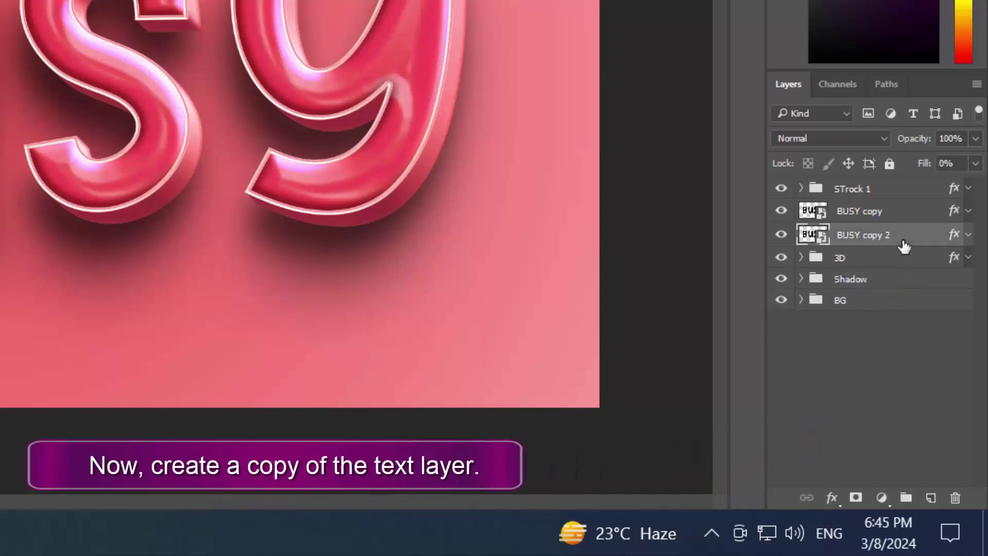
key(ctrl+j)
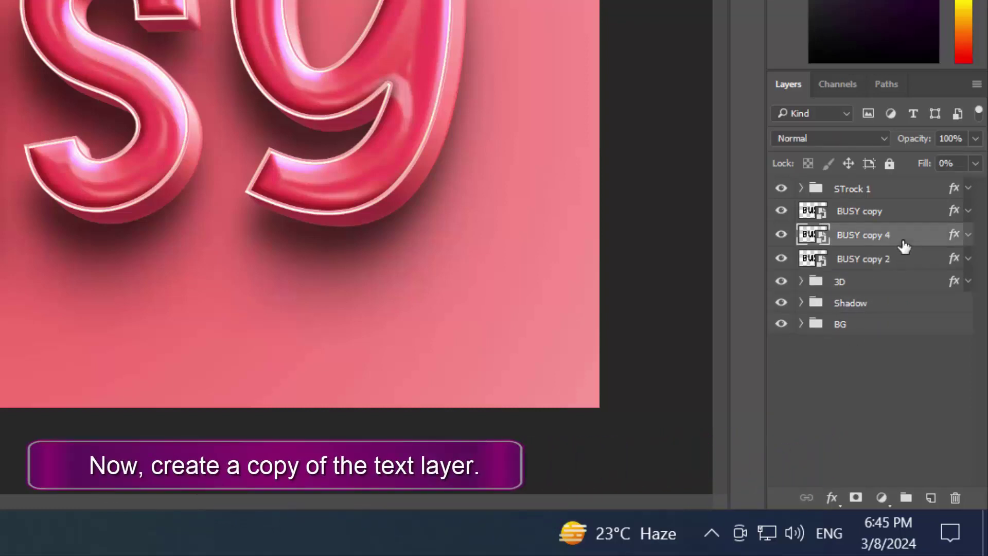
key(alt+bracketright)
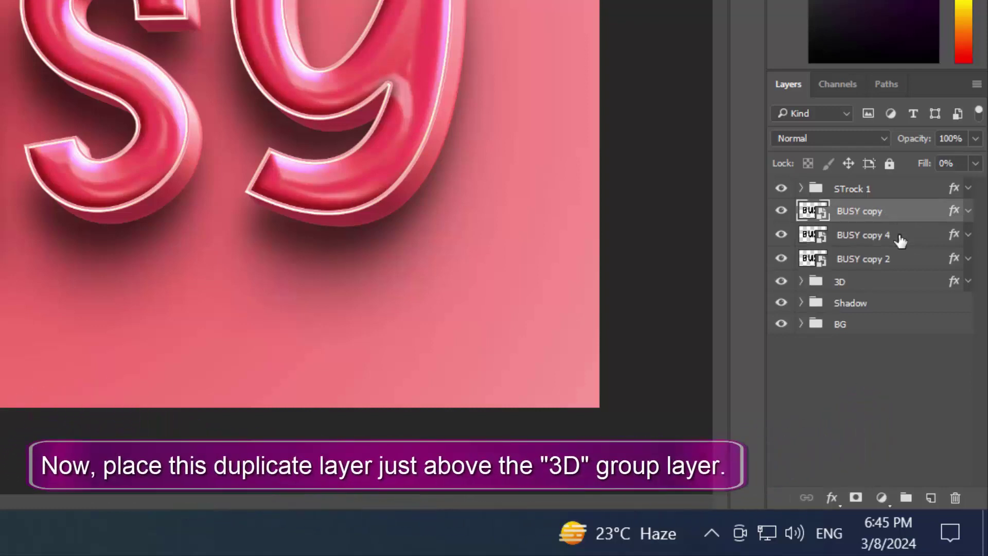
drag(901, 241, 891, 282)
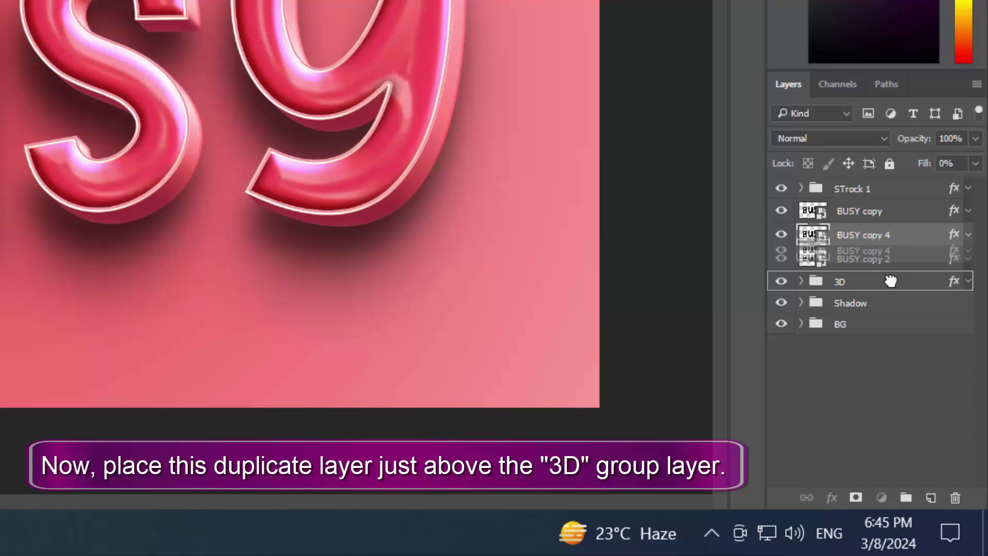
drag(890, 279, 889, 269)
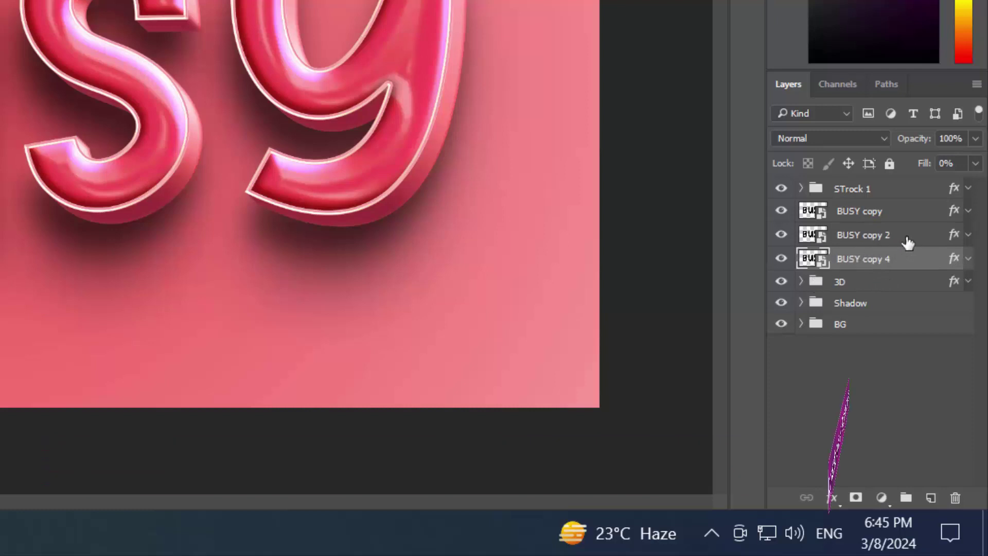
Step: Group all layers above the 3D group together, and put BUSY copy 4 in its own nested group
shift+click(896, 193)
click(907, 498)
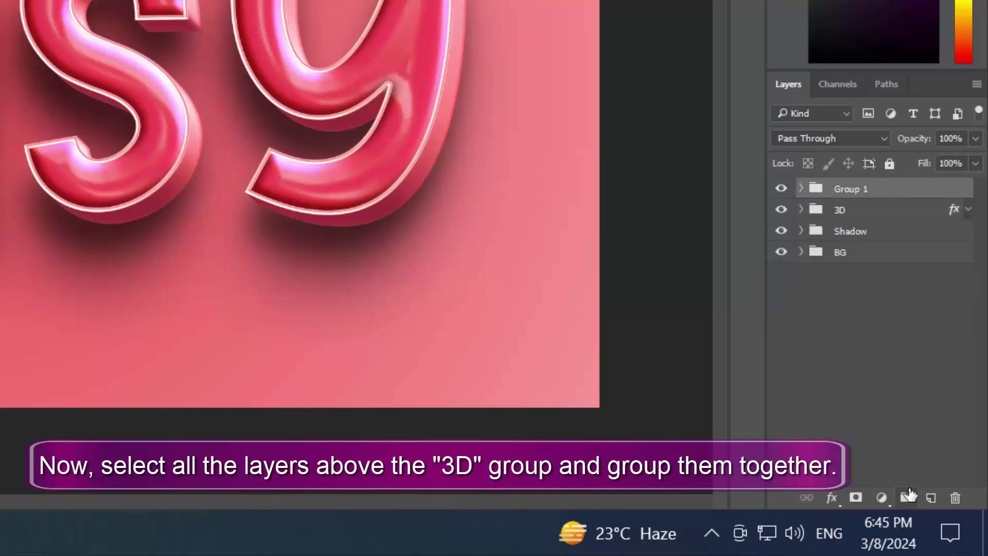
click(801, 188)
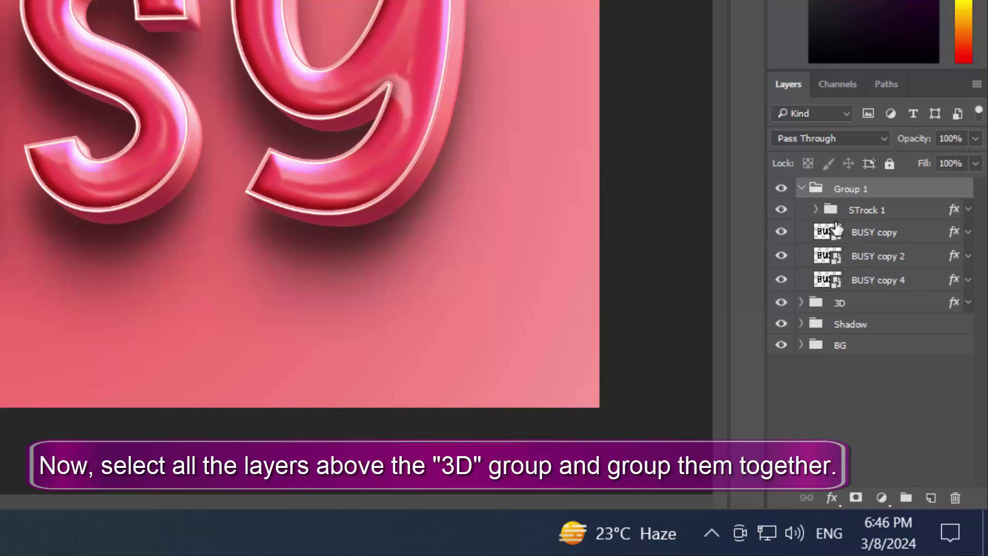
click(816, 209)
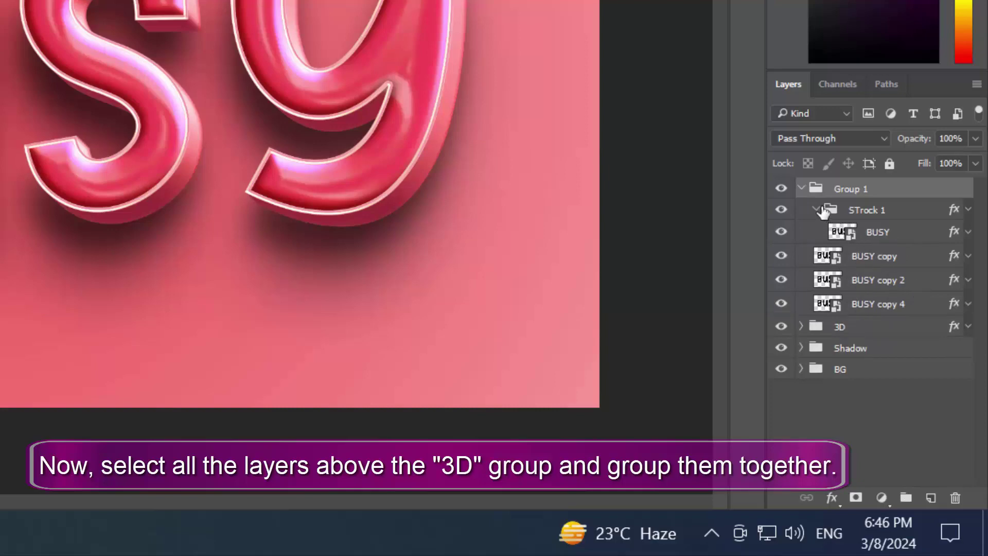
click(817, 209)
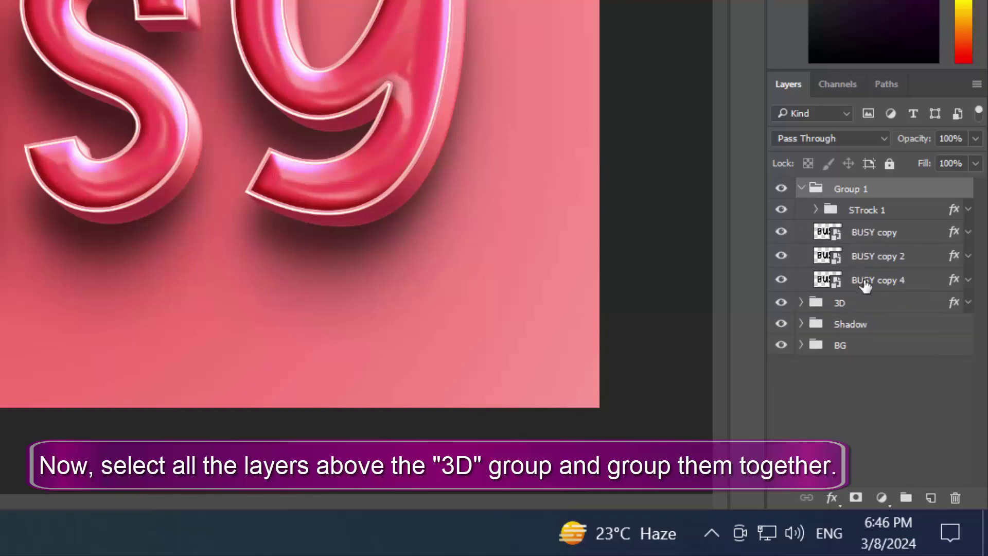
click(919, 282)
click(906, 497)
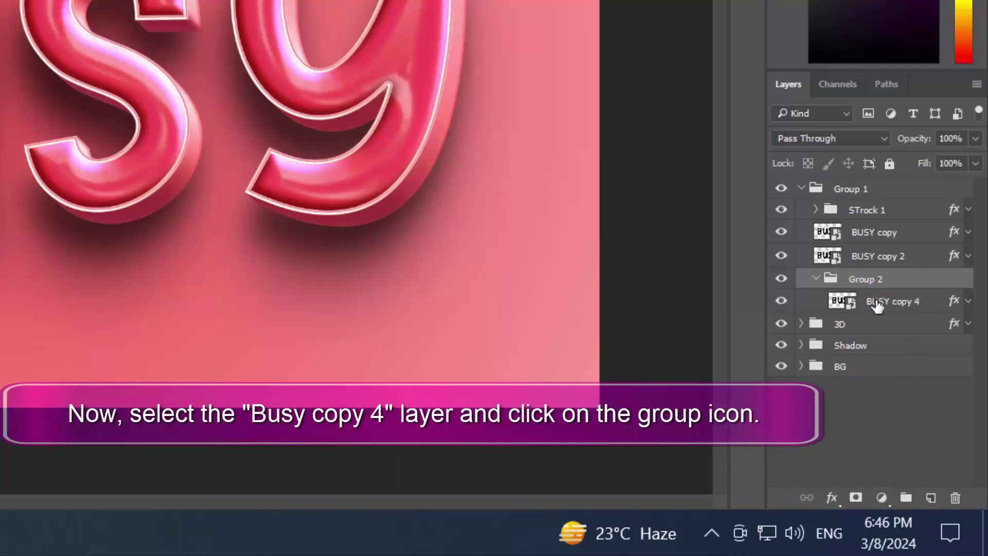
Step: Place the Texture image as an embedded object above BUSY copy 4 and enlarge it to about 304% wide and 283% high, covering the canvas
click(859, 308)
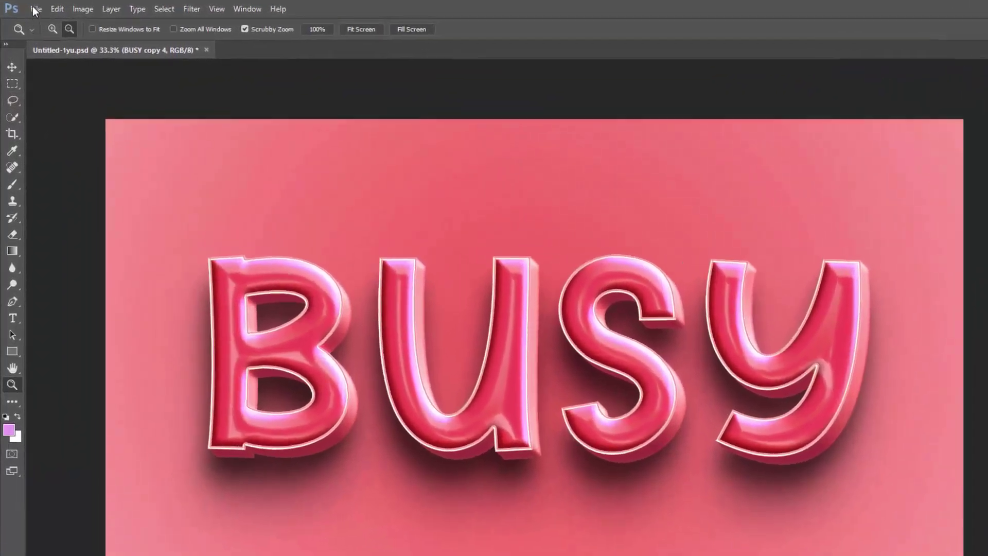
click(29, 7)
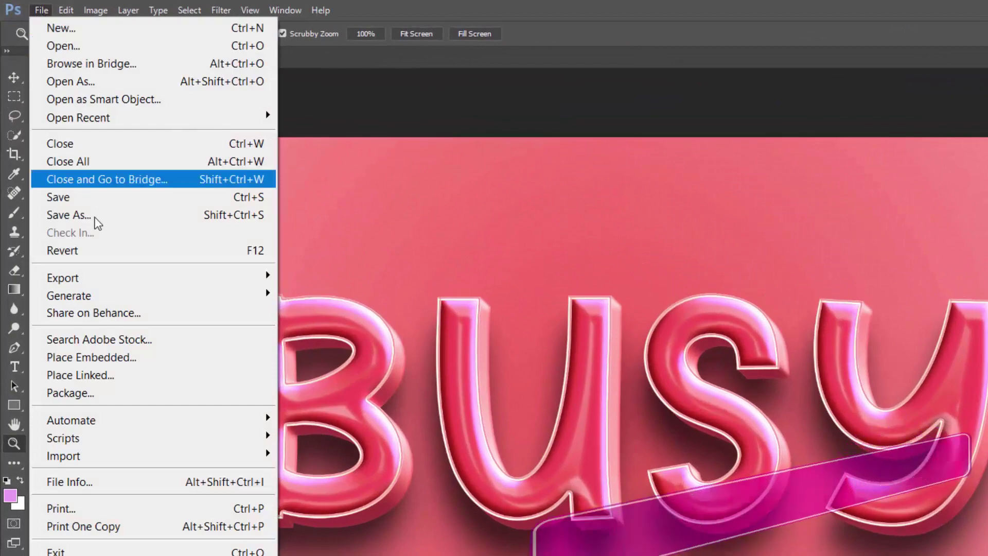
click(124, 357)
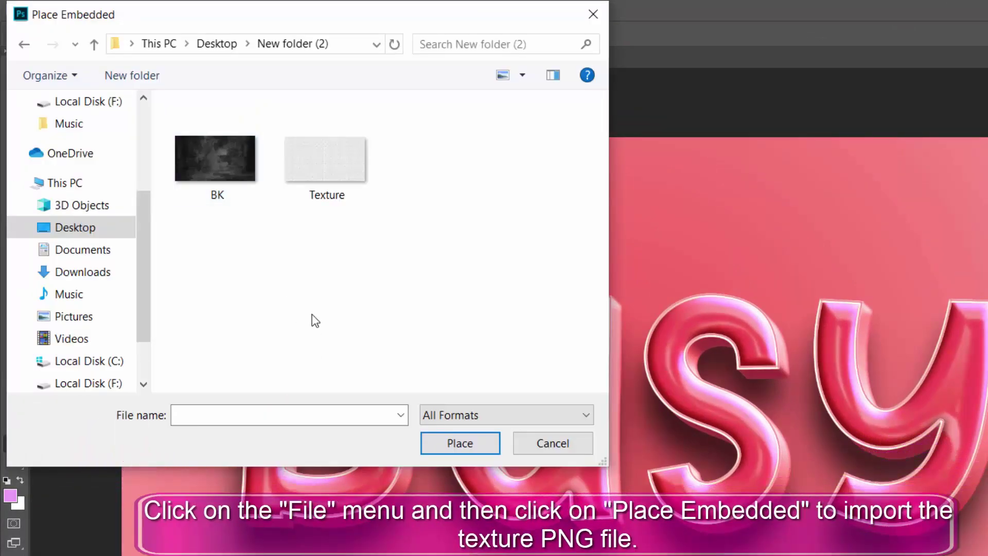
double_click(331, 187)
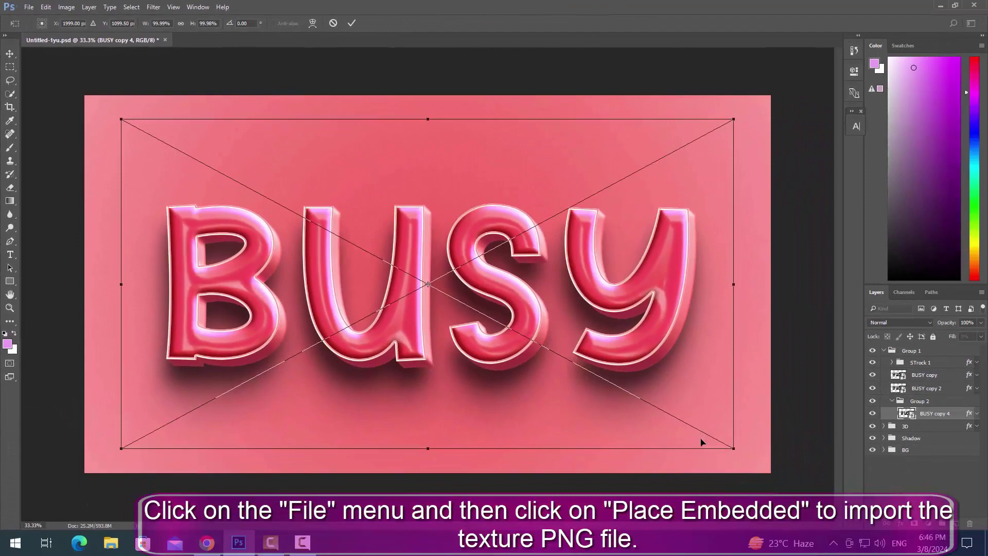
drag(734, 448, 745, 470)
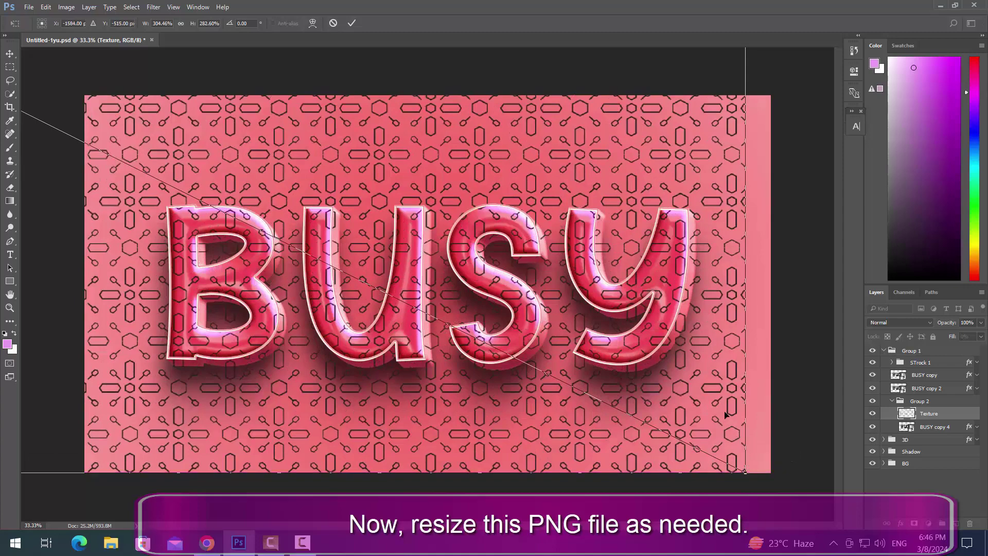
drag(725, 411, 749, 417)
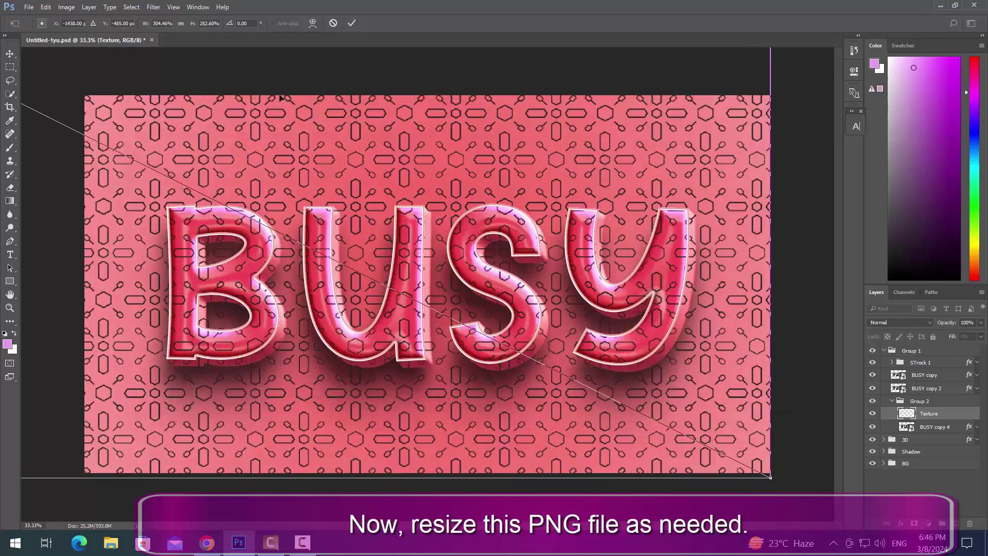
click(350, 24)
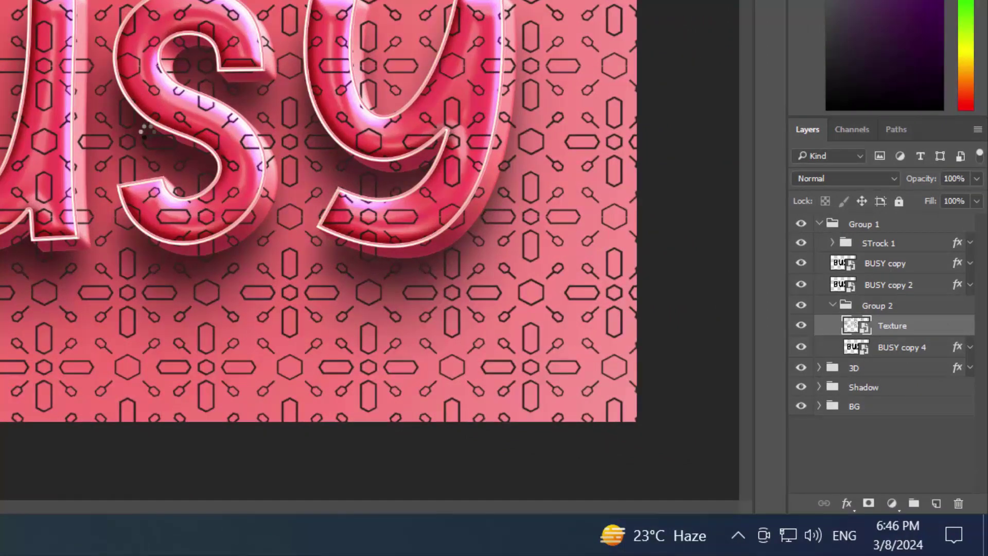
Step: Clear the layer style of the BUSY copy 4 layer
click(938, 355)
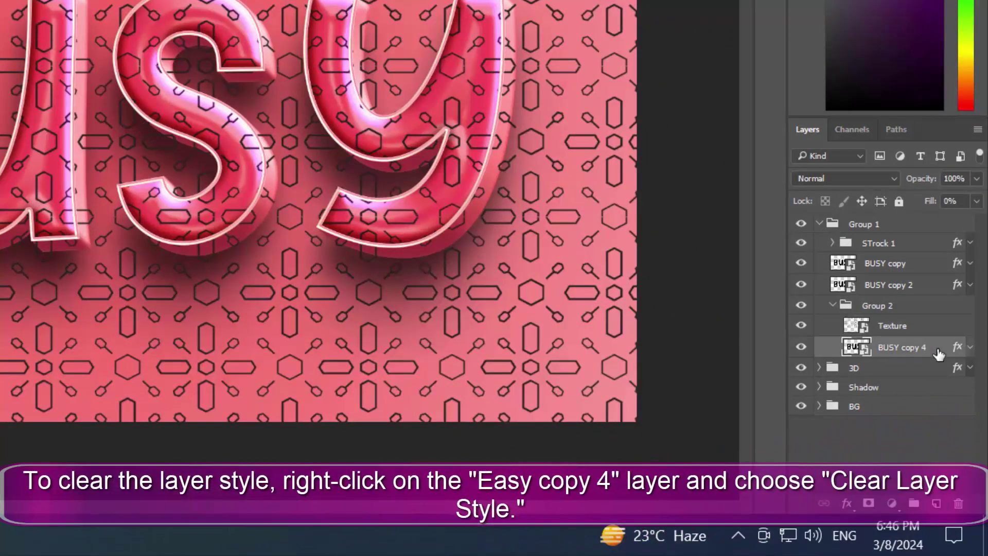
right_click(938, 354)
click(813, 331)
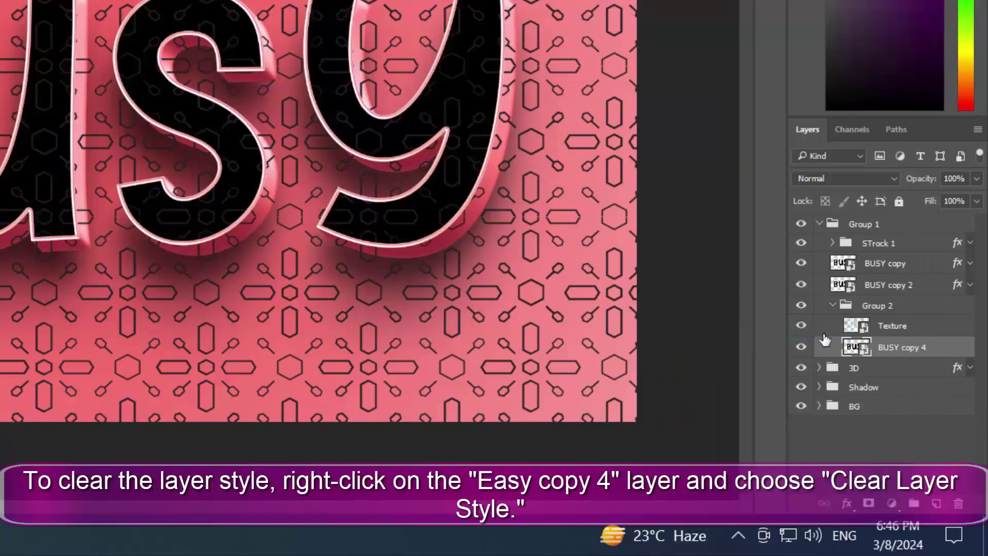
Step: Add a Color Overlay in #f6af7e at 100% opacity with Normal blending to the Texture layer
click(932, 331)
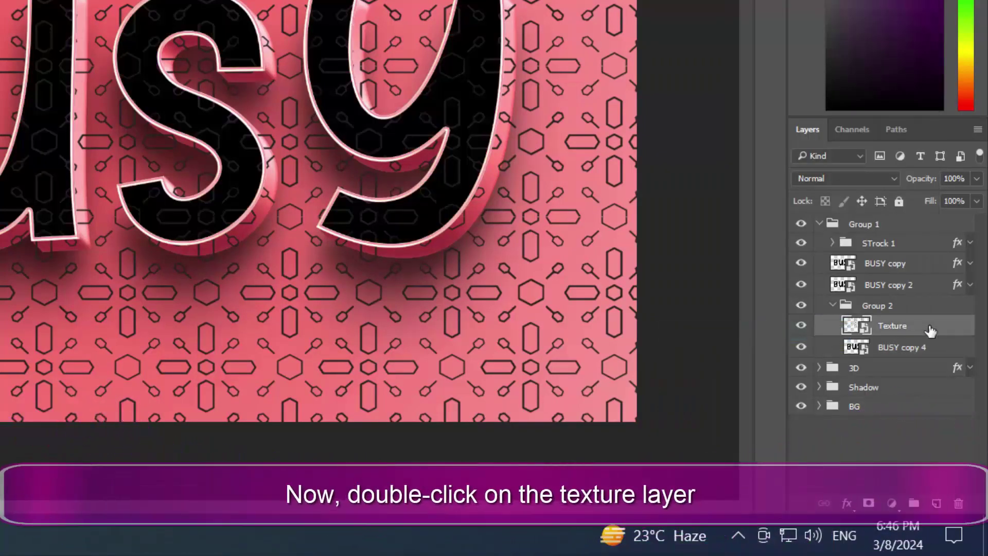
double_click(932, 331)
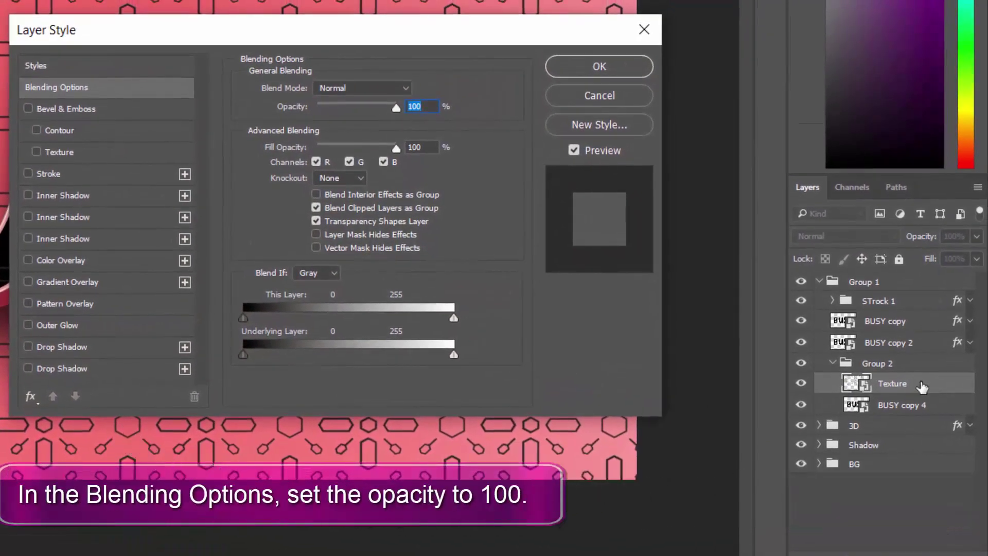
click(423, 148)
drag(425, 149, 350, 149)
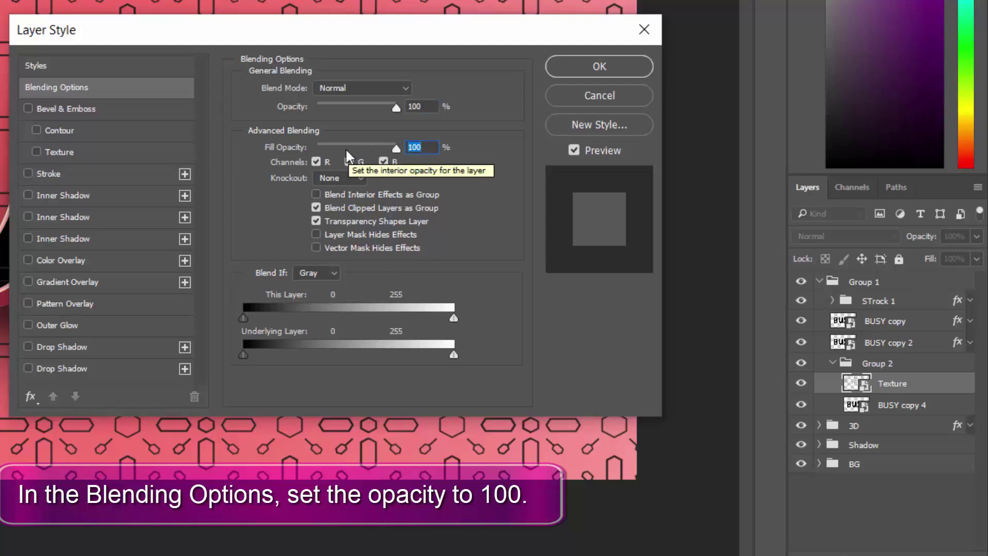
click(104, 261)
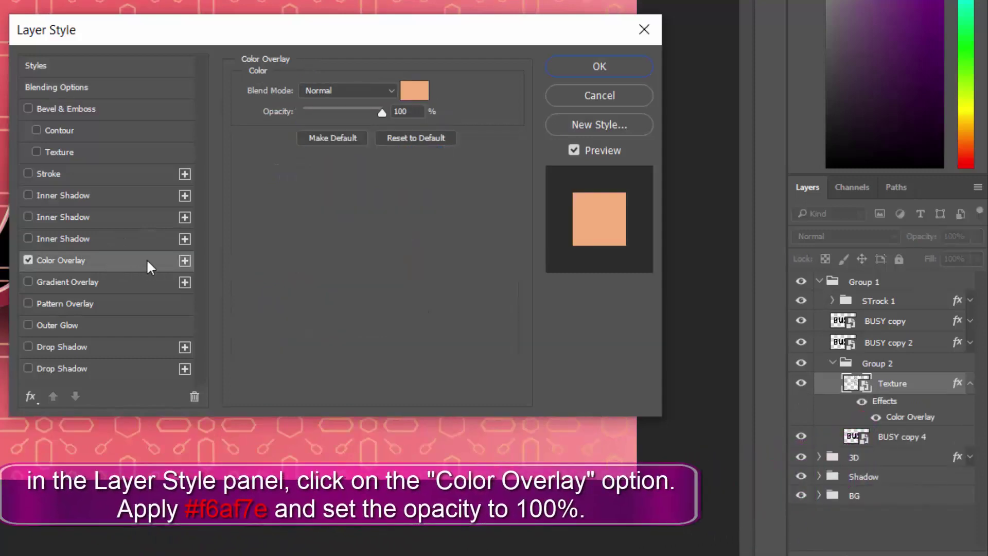
click(420, 95)
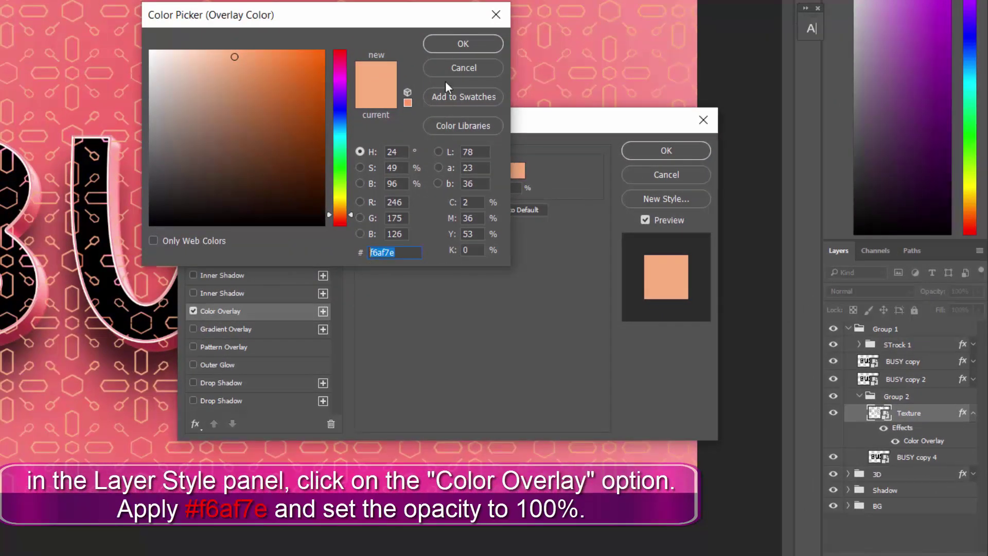
click(450, 48)
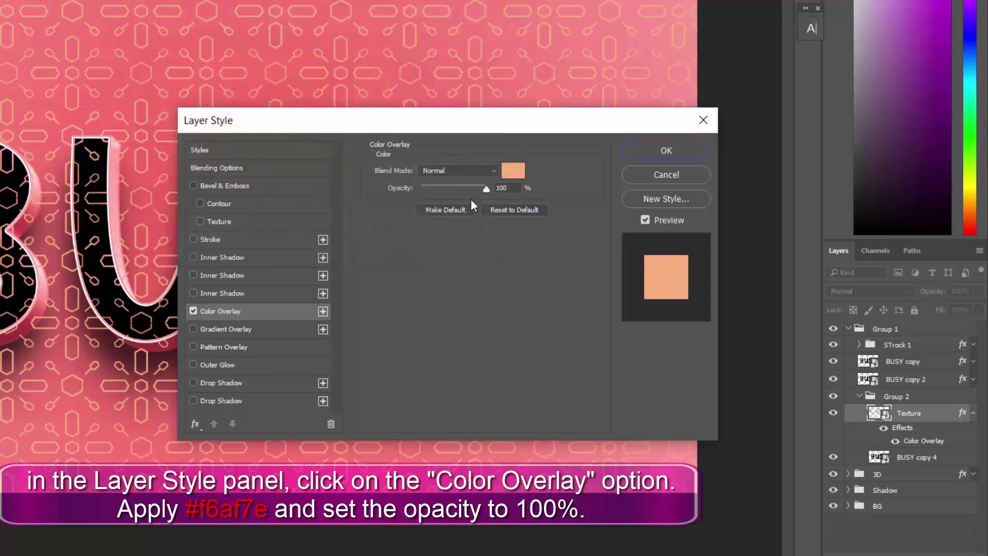
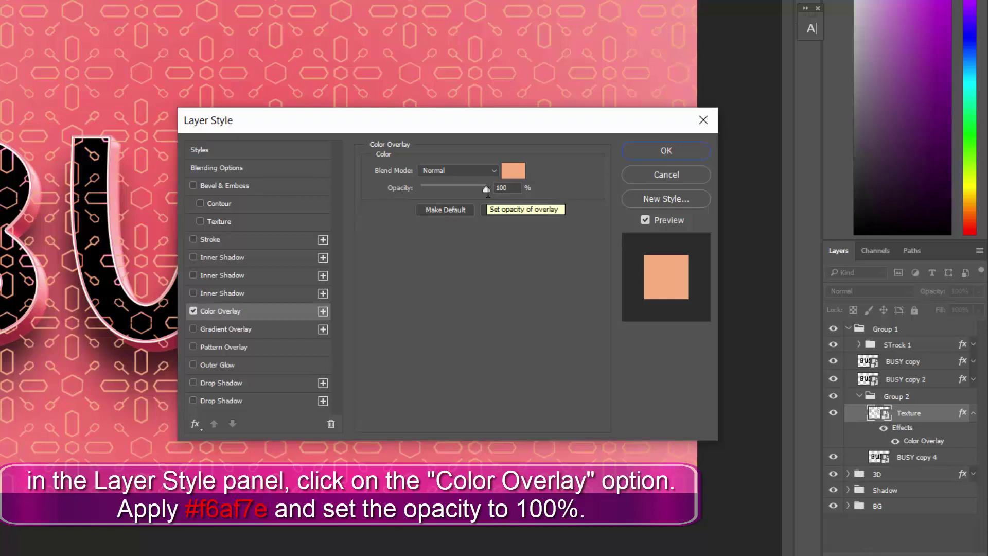
click(674, 153)
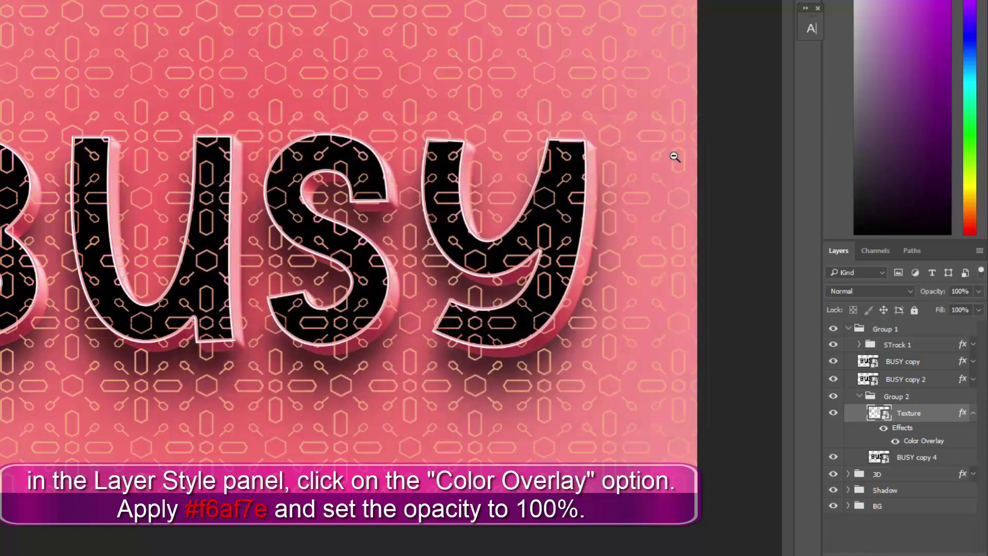
Step: Clip the Texture layer to BUSY copy 4 and open the BUSY copy 4 smart object's contents
click(973, 416)
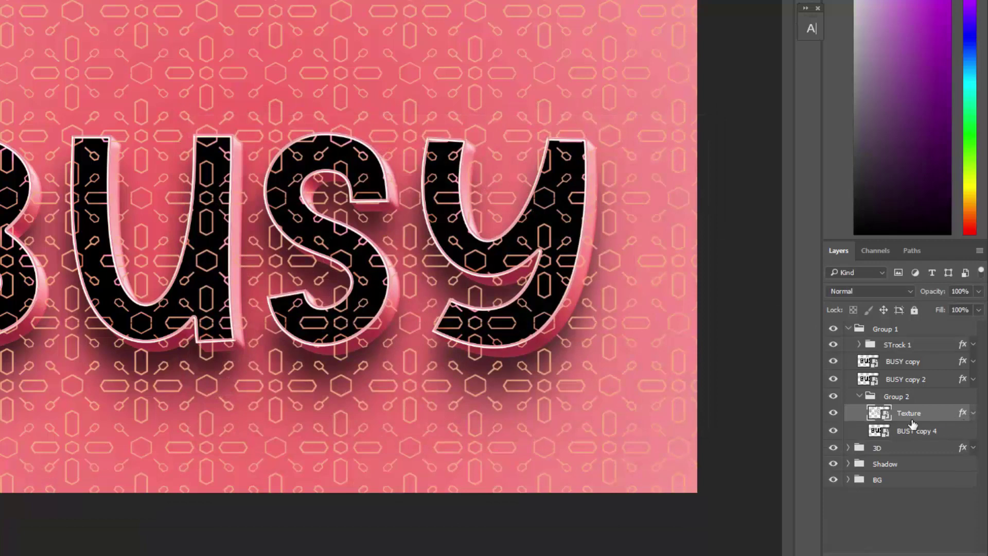
alt+click(881, 422)
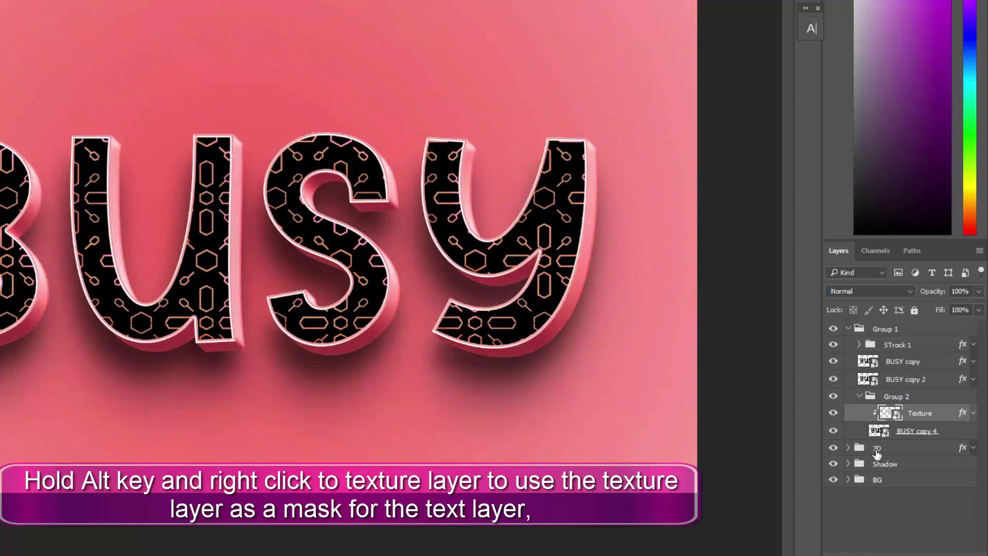
click(878, 432)
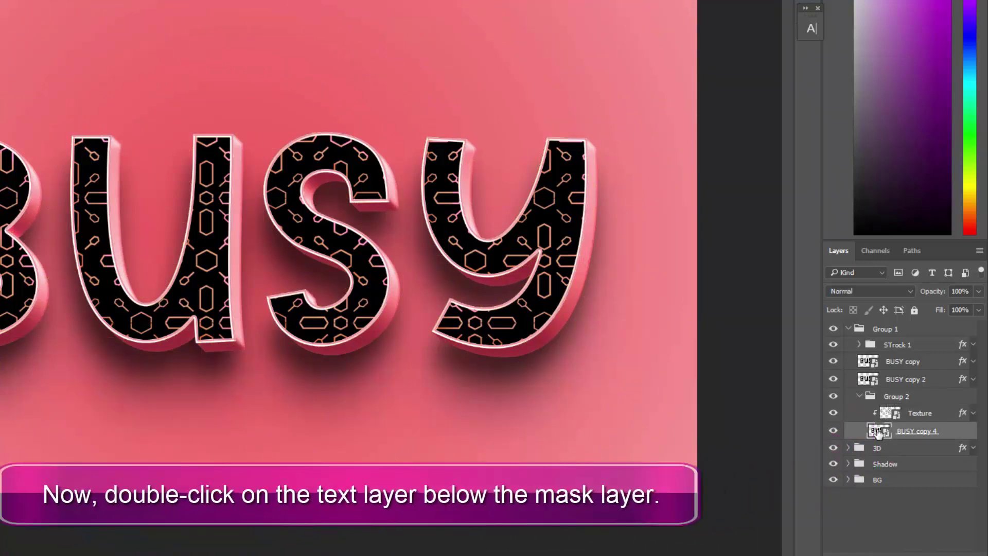
double_click(878, 432)
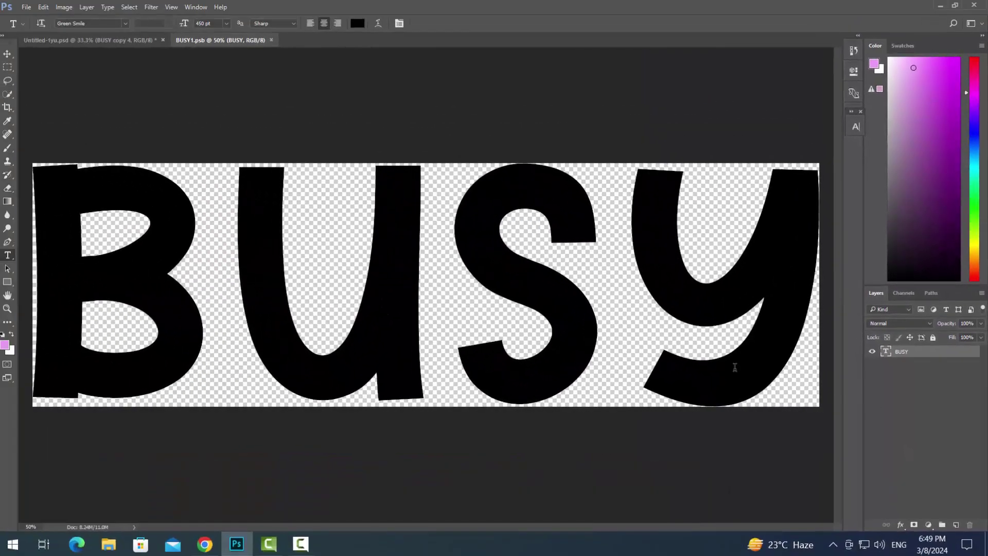
Step: Select the whole BUSY text in the smart object and set its font color to #be11ac
double_click(703, 361)
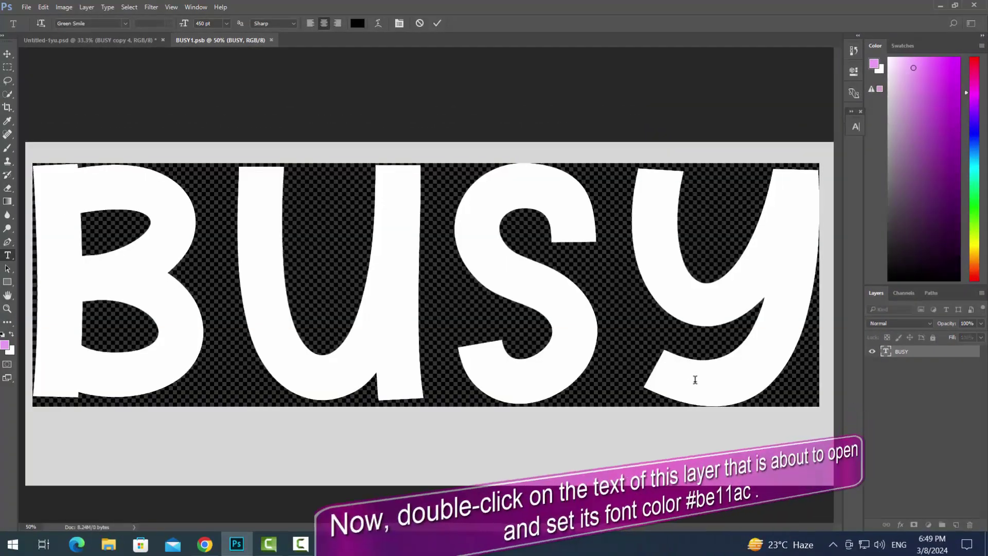
click(356, 24)
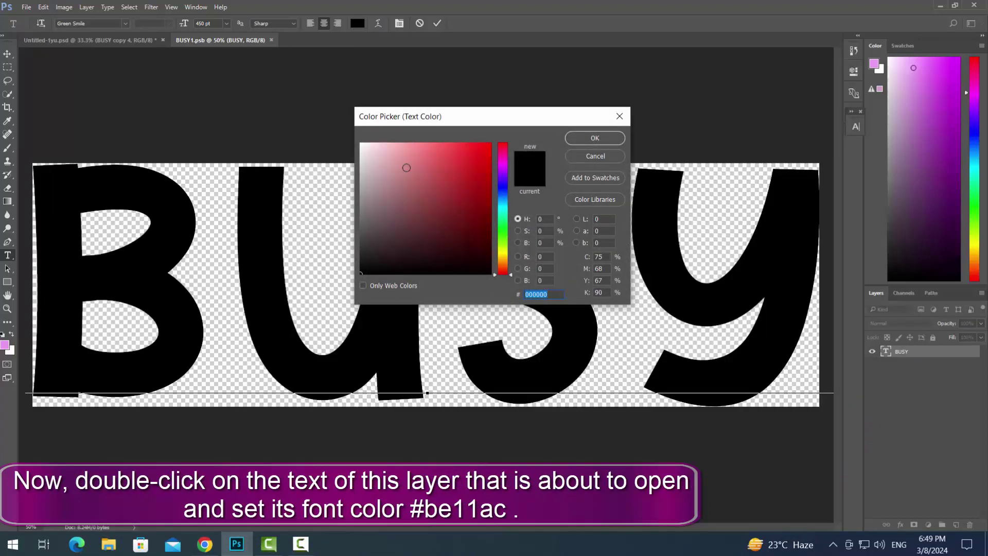
text(b)
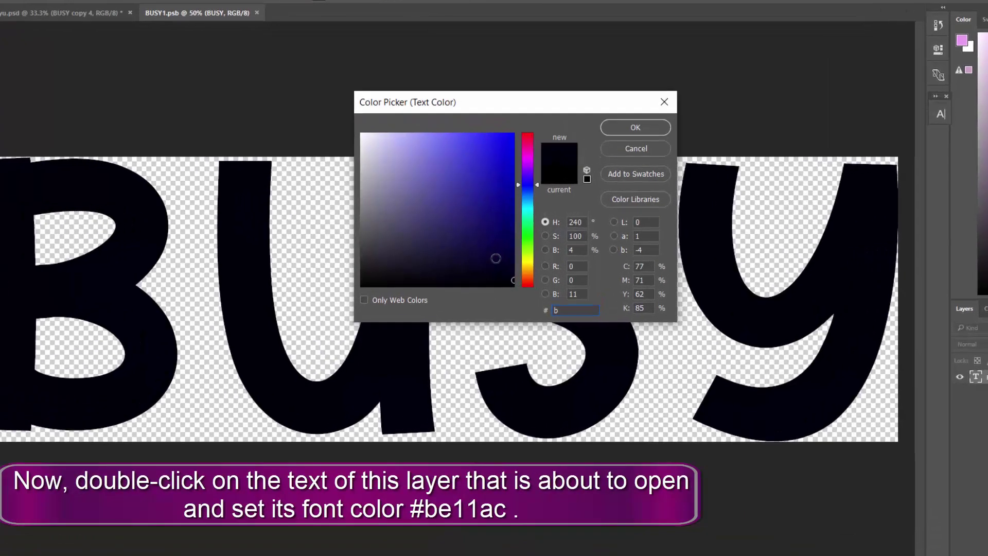
text(e11ac)
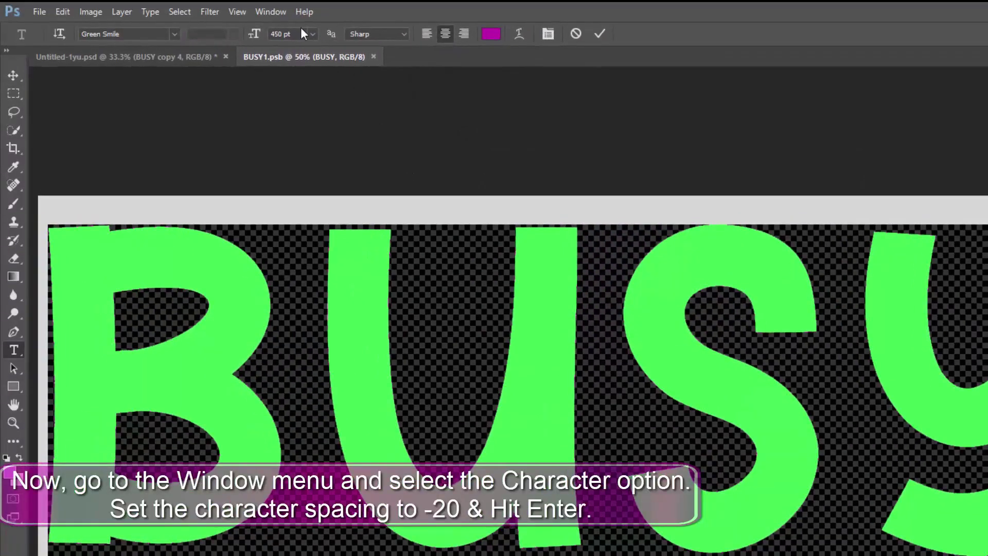
Step: Set the BUSY text's character tracking to -20 and commit the text edit
click(271, 11)
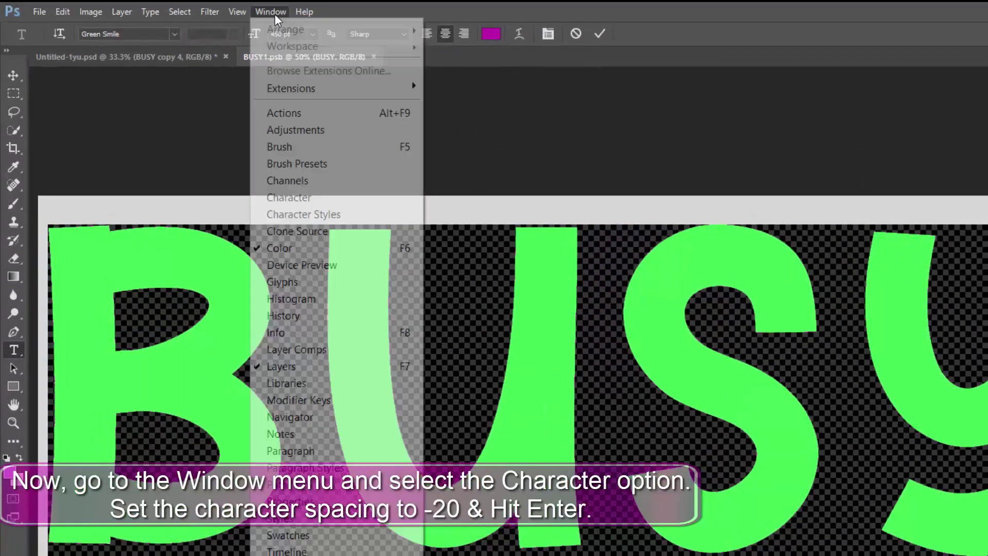
click(305, 199)
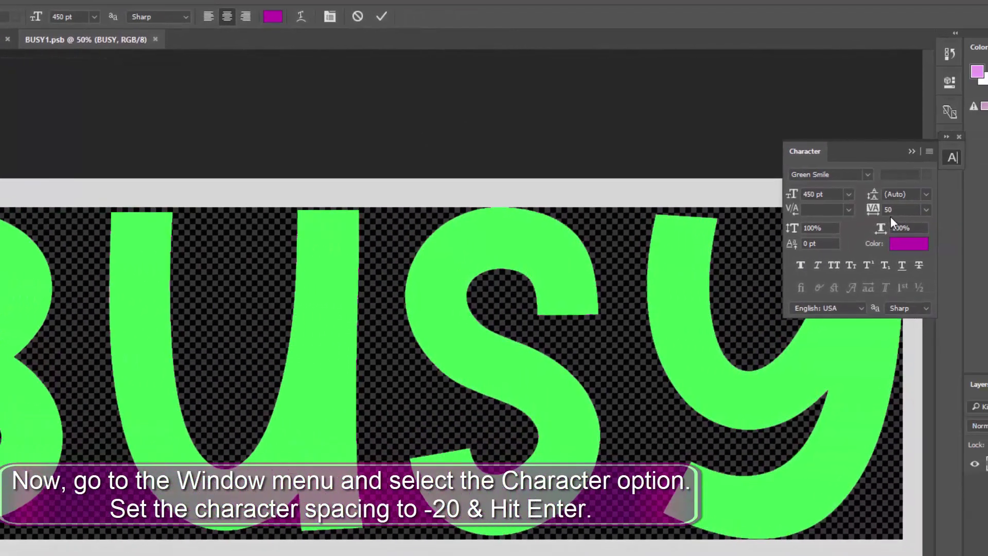
click(873, 215)
text(-20)
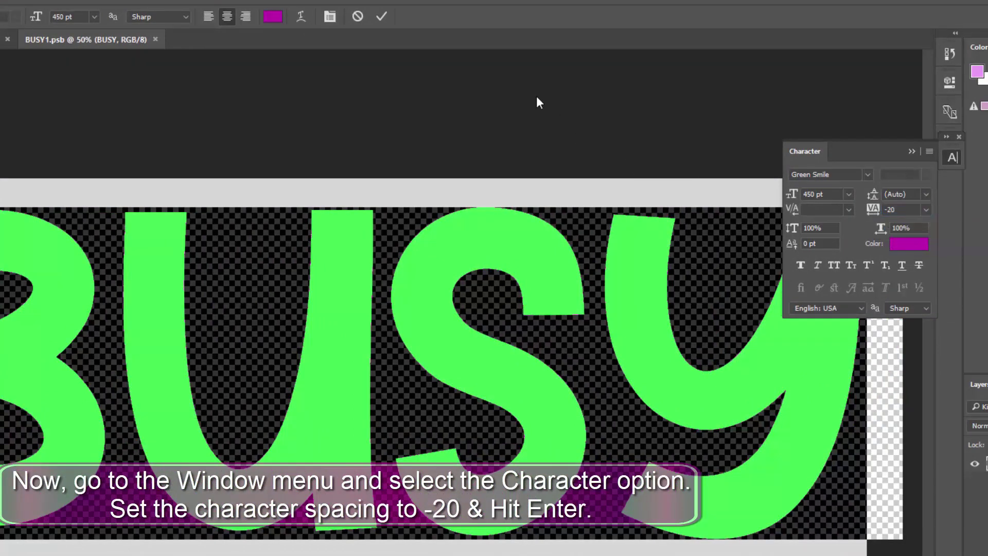
click(387, 16)
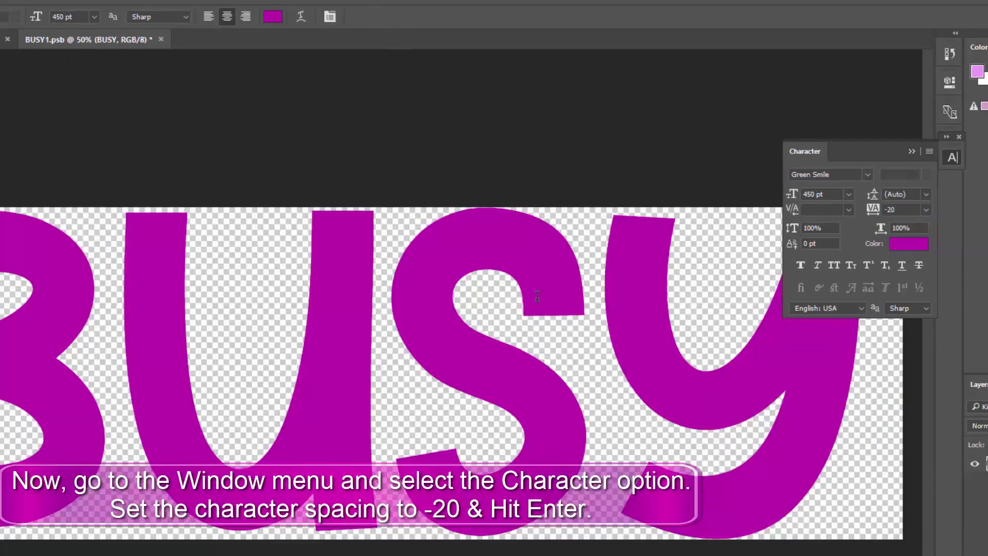
click(953, 157)
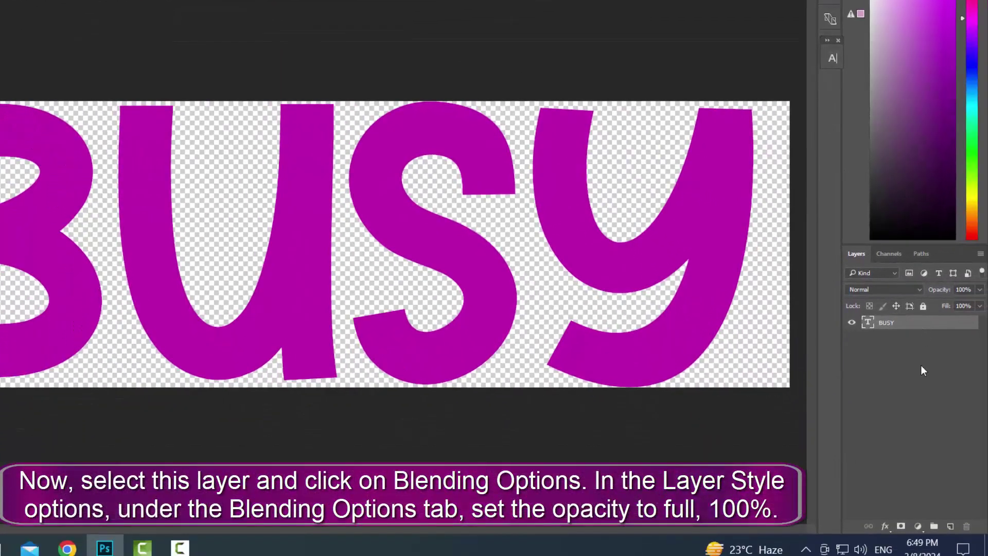
Step: Add a Color Overlay in #f518e3 at 100% opacity with Normal blending to the BUSY text layer
click(884, 530)
click(890, 371)
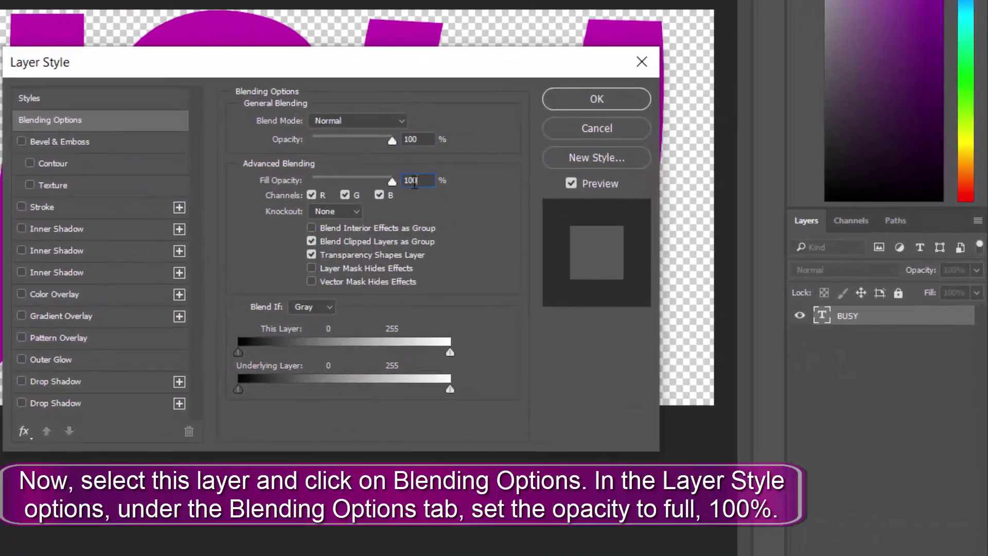
drag(414, 182, 378, 182)
click(111, 291)
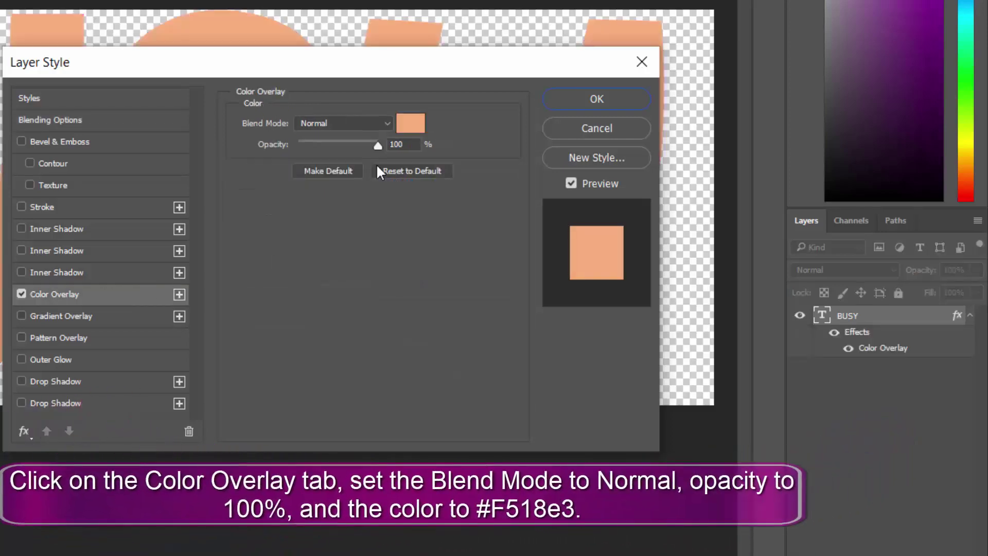
click(412, 128)
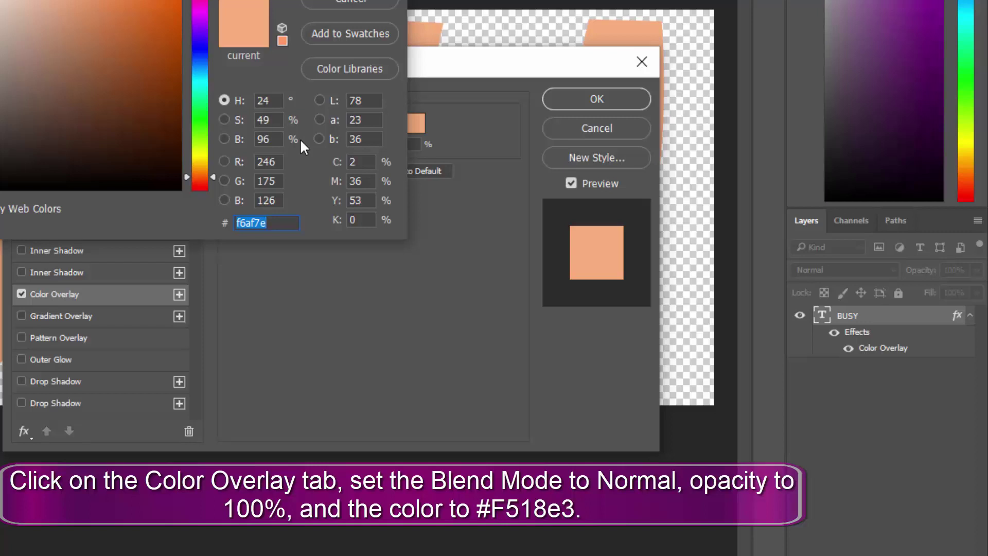
text(f)
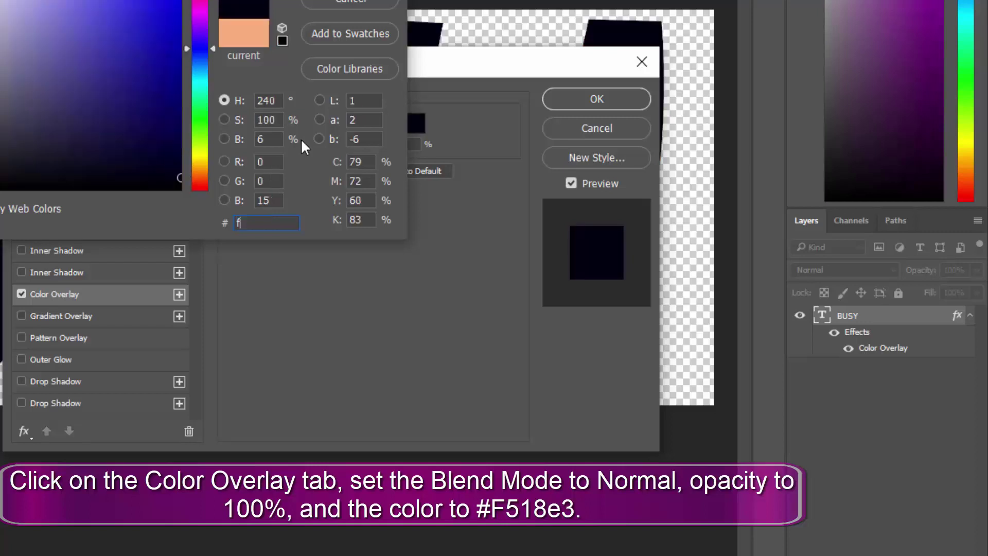
text(518)
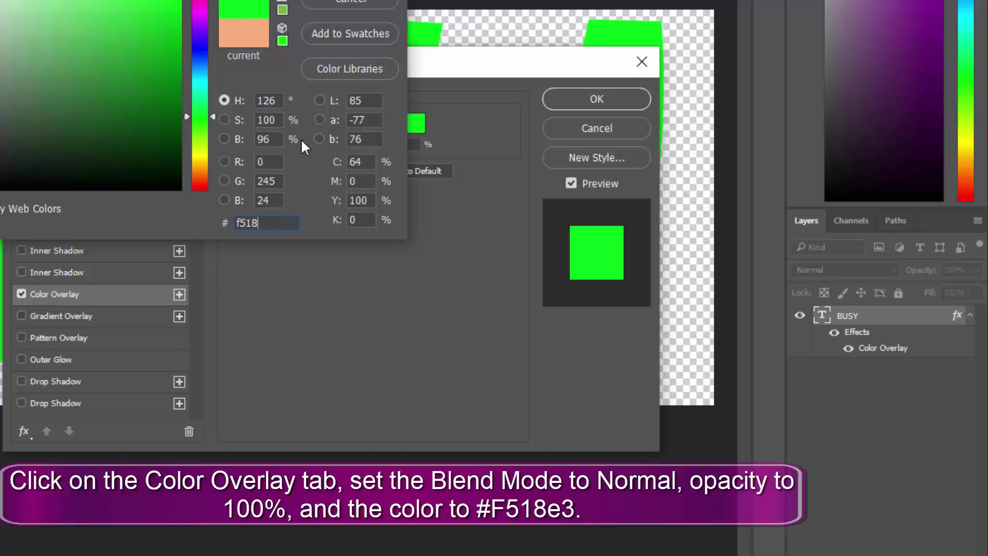
text(e3)
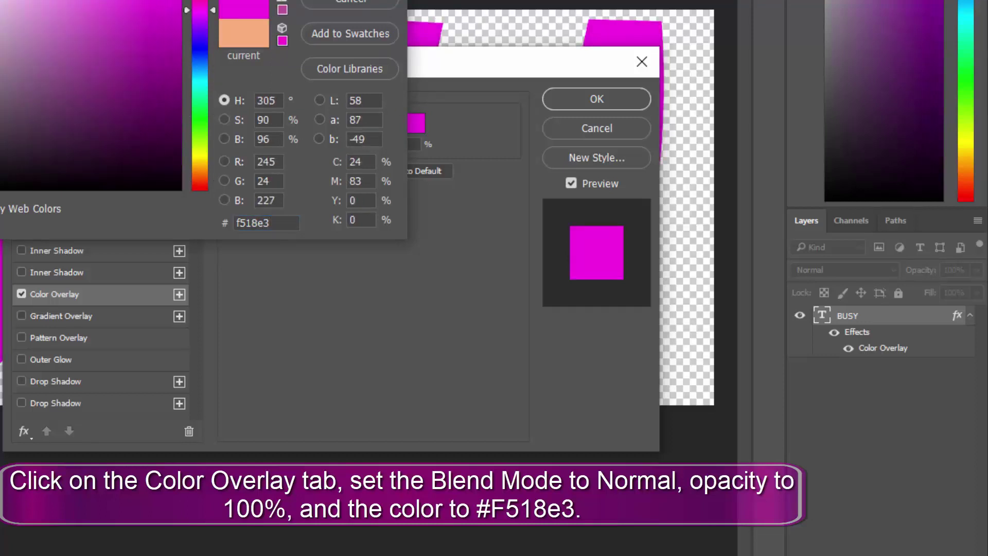
key(Return)
click(585, 104)
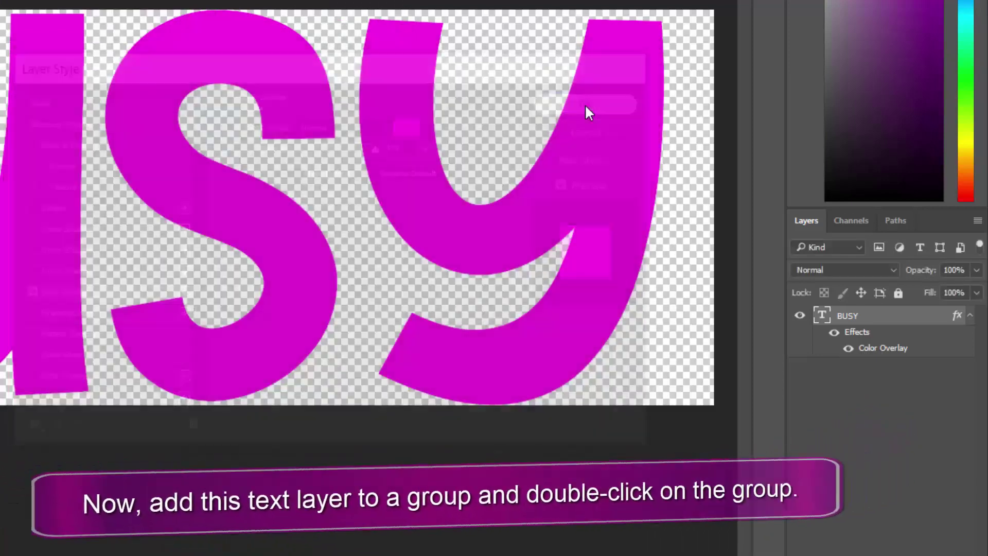
Step: Create a new layer group and move the BUSY text layer into it
click(970, 315)
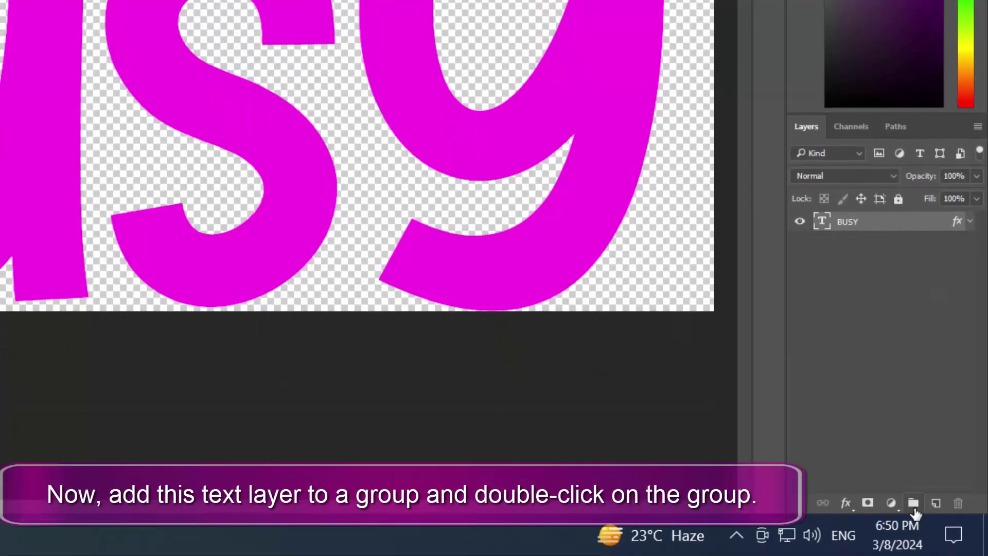
click(914, 531)
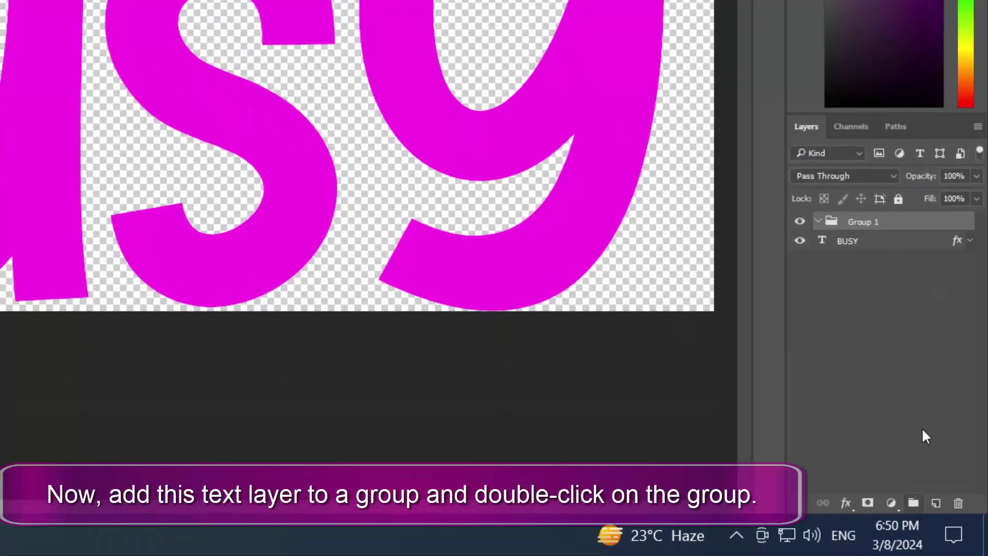
drag(876, 272, 886, 222)
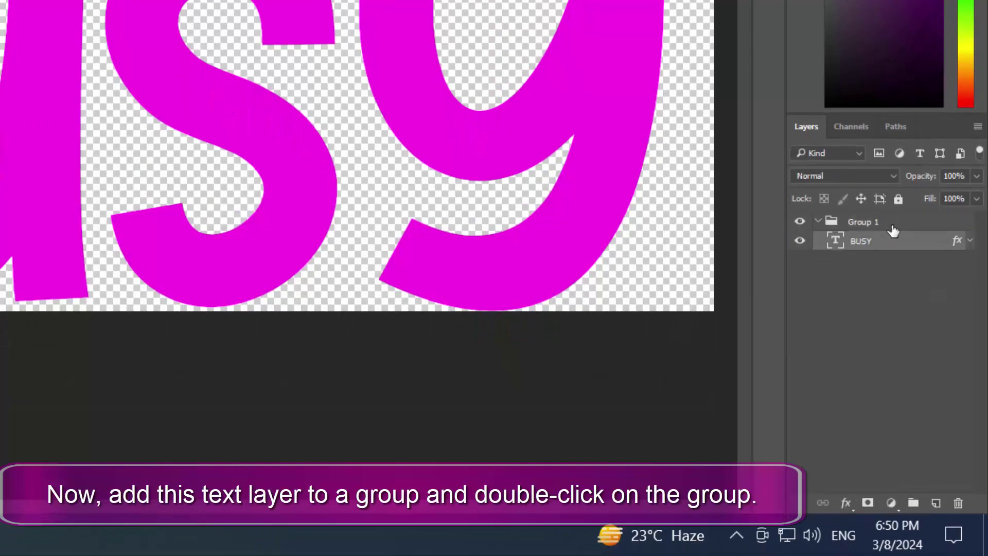
Step: Add a Color Overlay in #fa93f2 to Group 1, and save and close the BUSY1.psb smart object
double_click(892, 226)
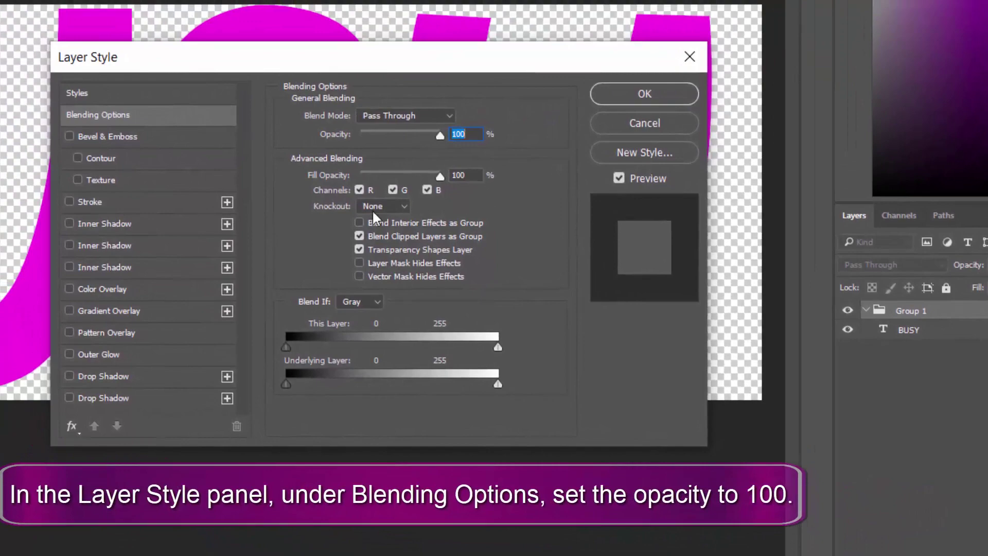
click(145, 289)
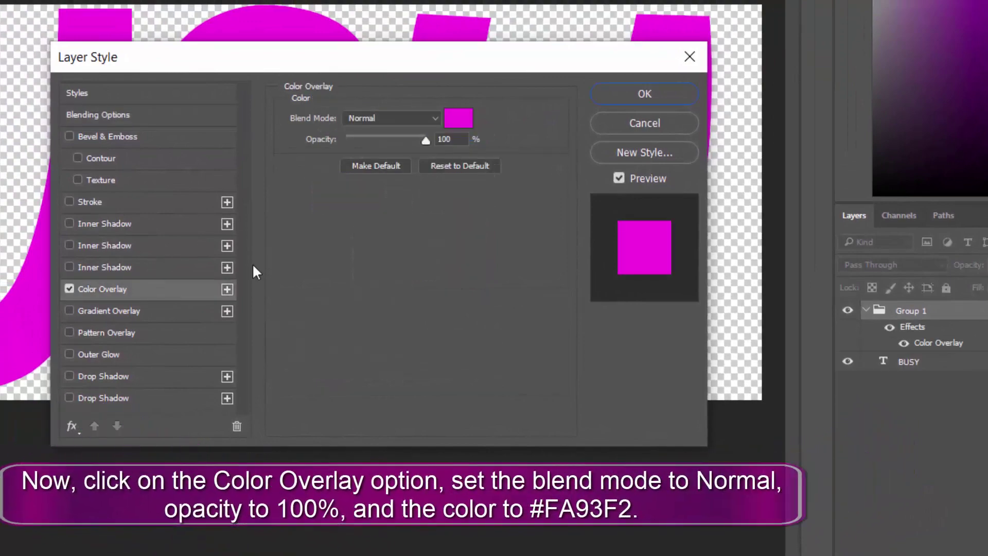
click(457, 121)
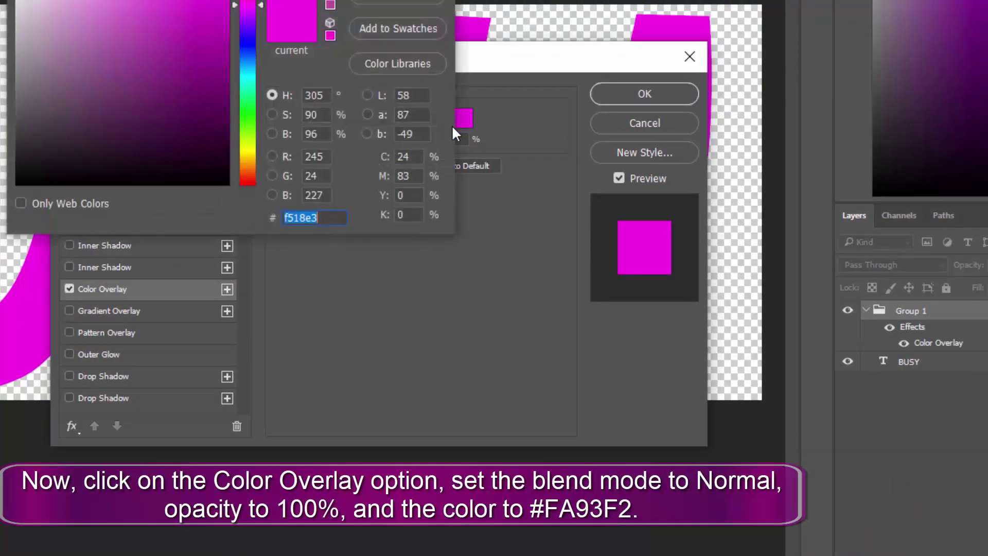
text(fa9)
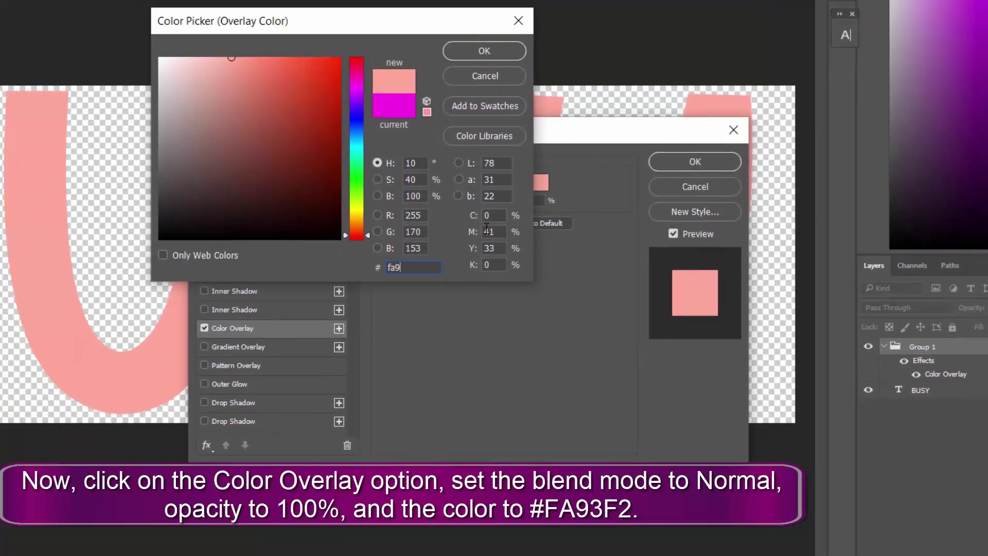
text(3f2)
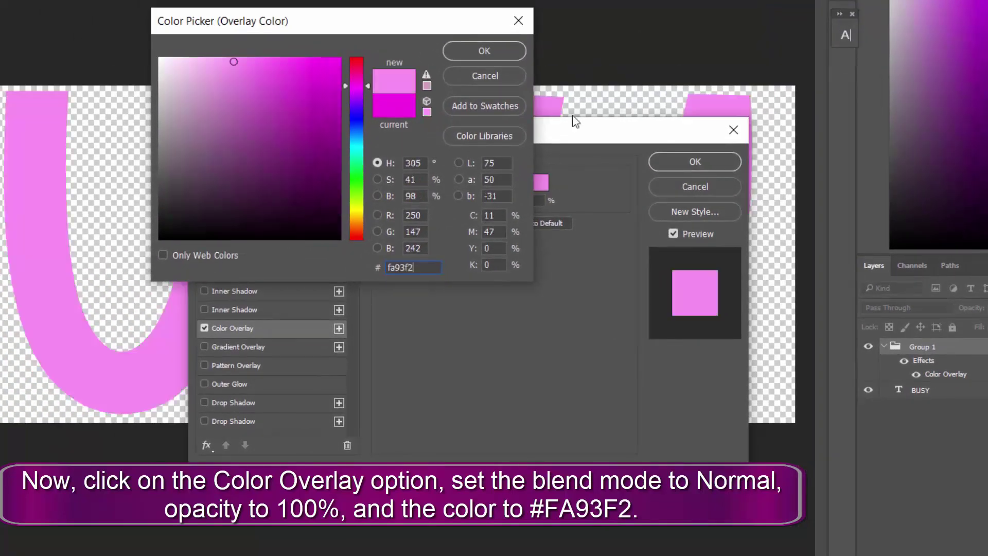
click(513, 57)
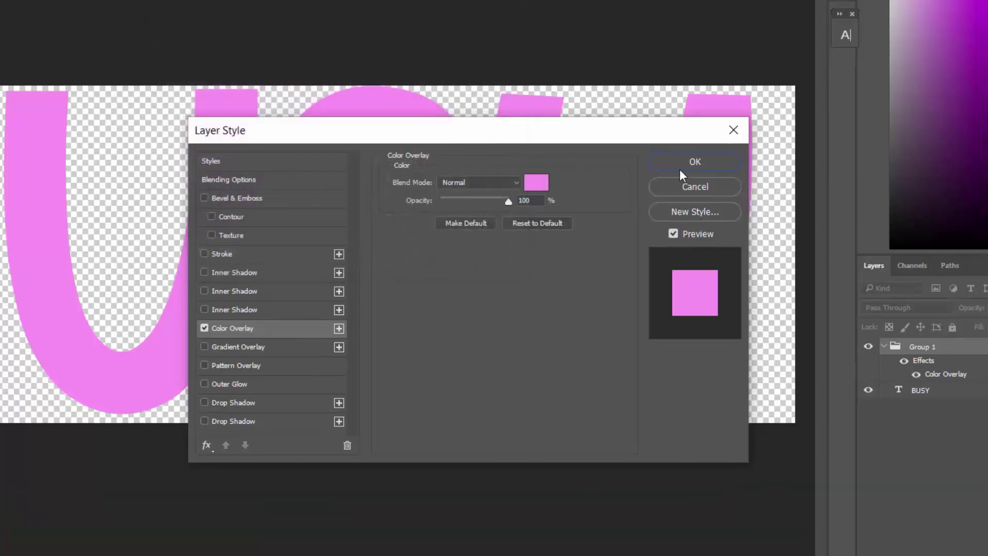
click(680, 170)
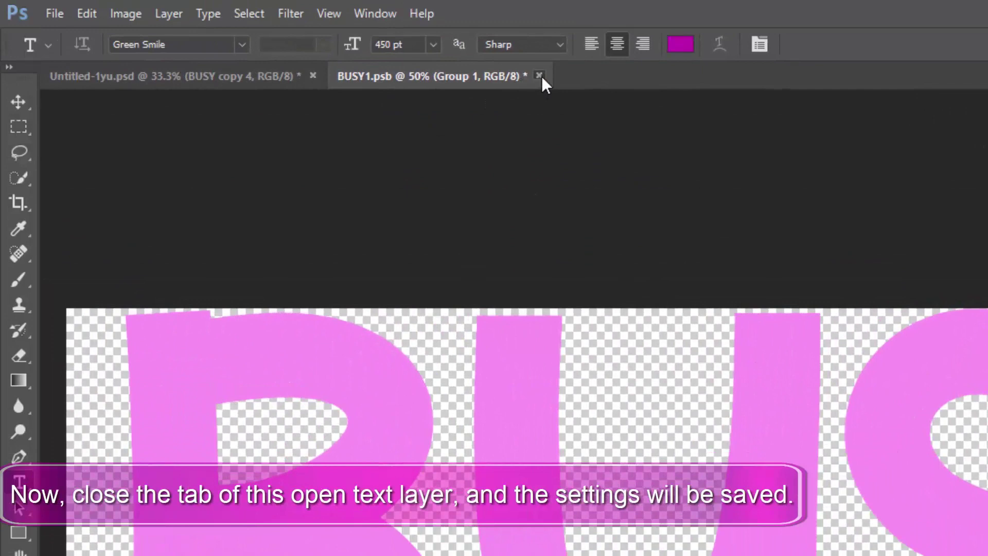
click(539, 76)
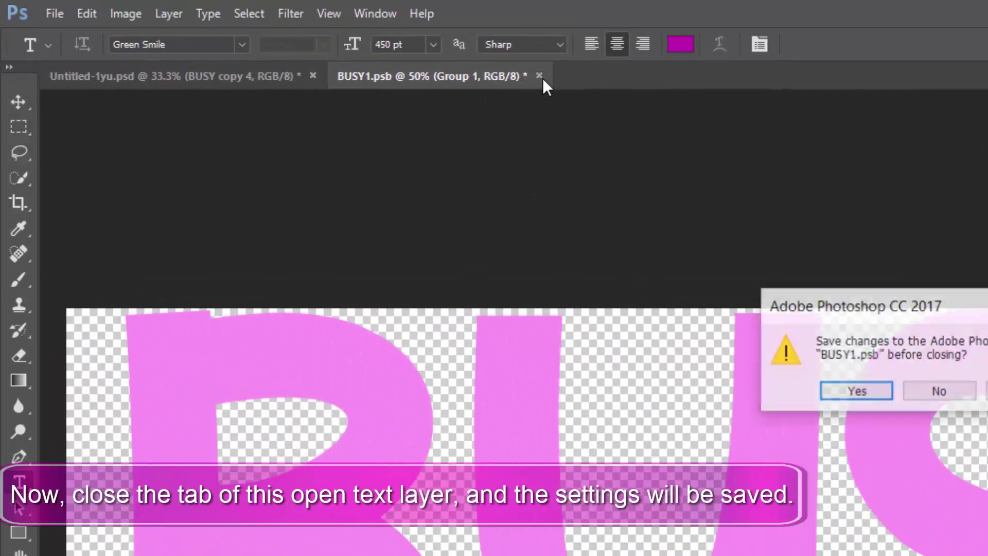
click(844, 393)
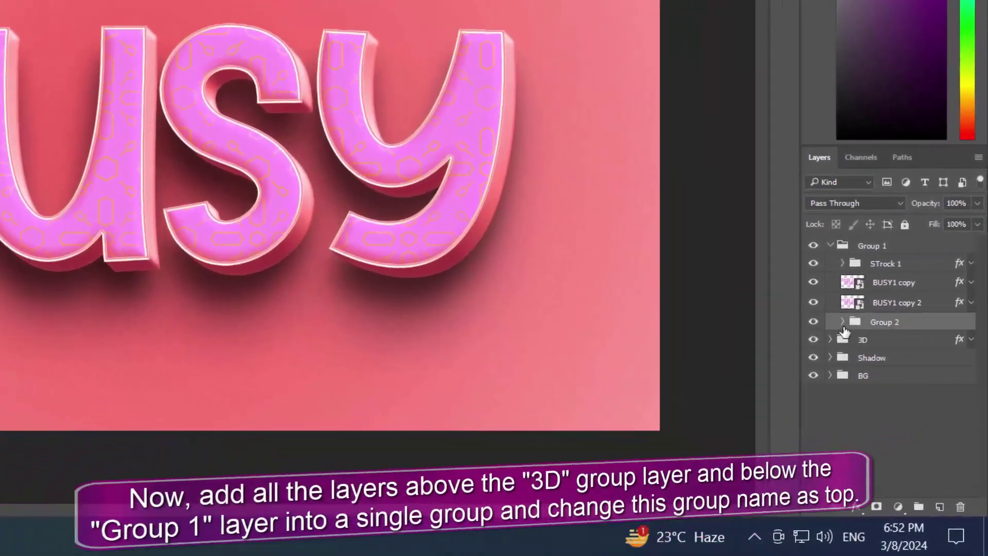
Step: Group the STrock 1 group, BUSY1 copy, BUSY1 copy 2 and Group 2 into a new group named Top
shift+click(913, 265)
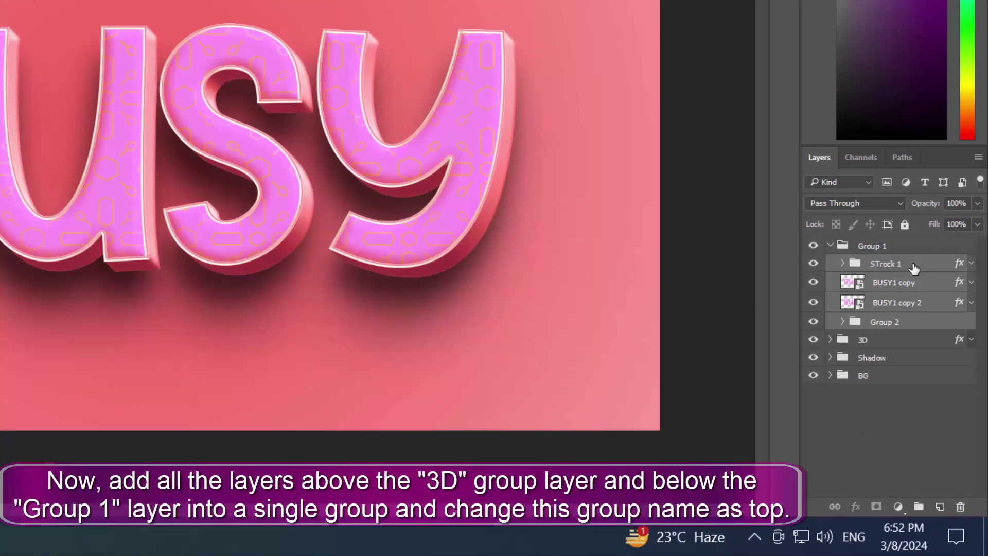
click(916, 509)
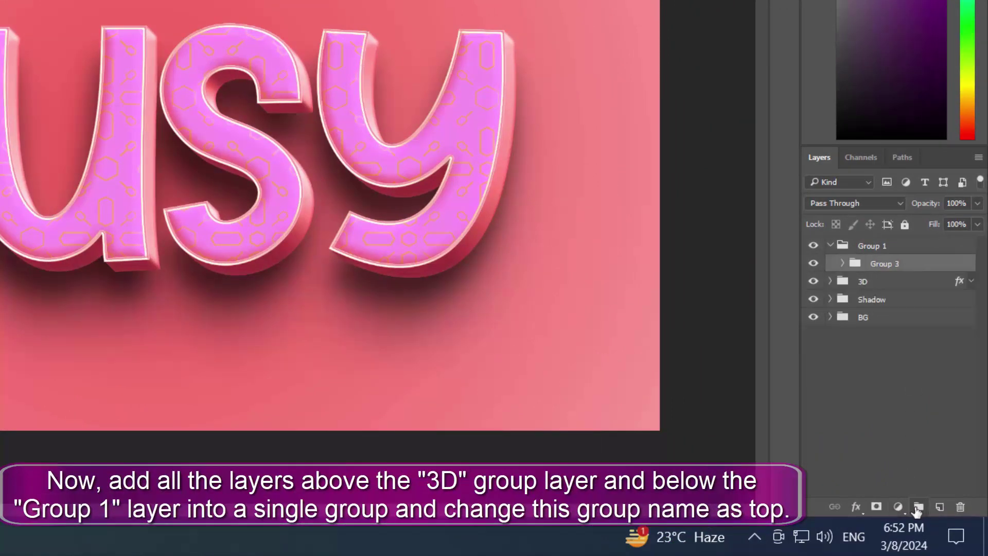
double_click(886, 263)
text(T)
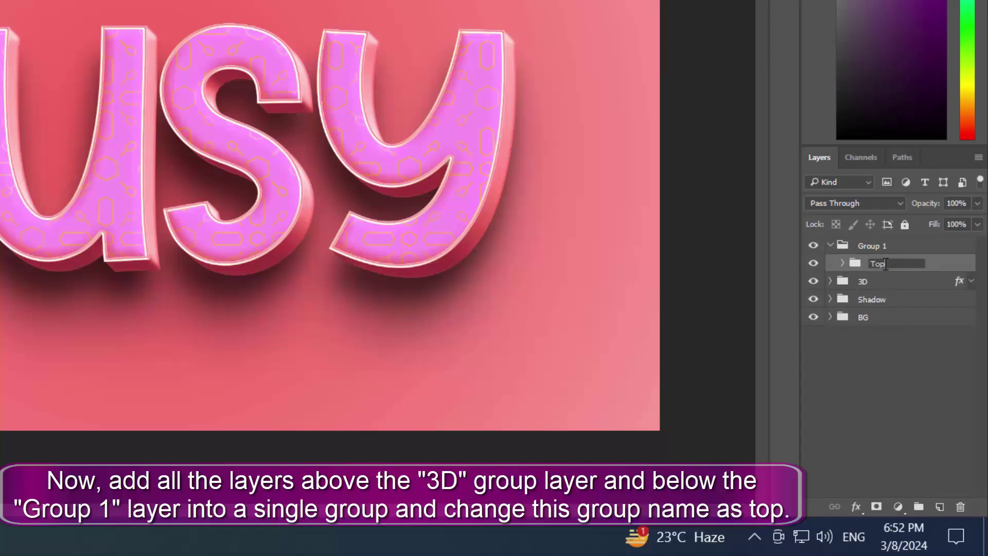
text(op)
key(Return)
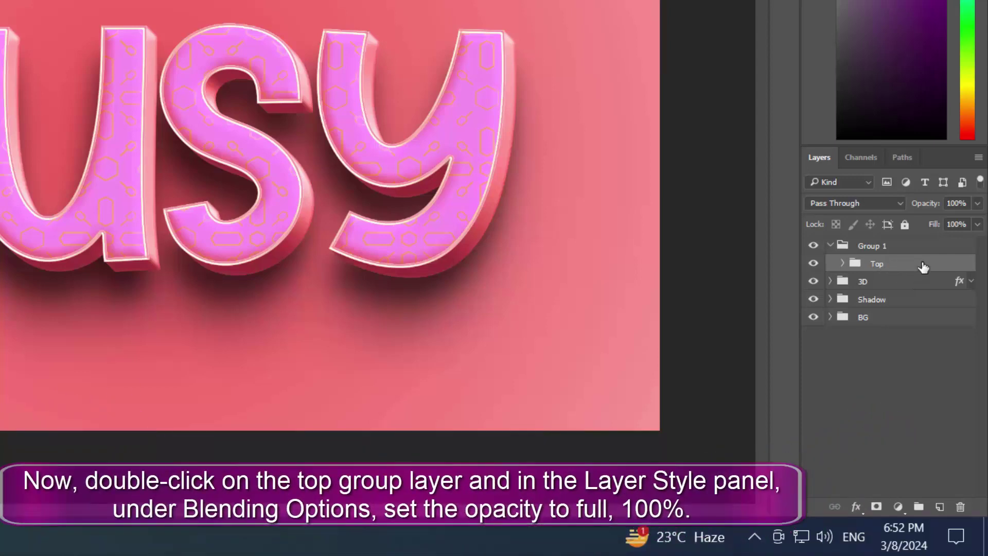
Step: Add a Bevel & Emboss to the Top group with the Smooth technique, 625% depth, 40 px size and 7 px soften
double_click(923, 265)
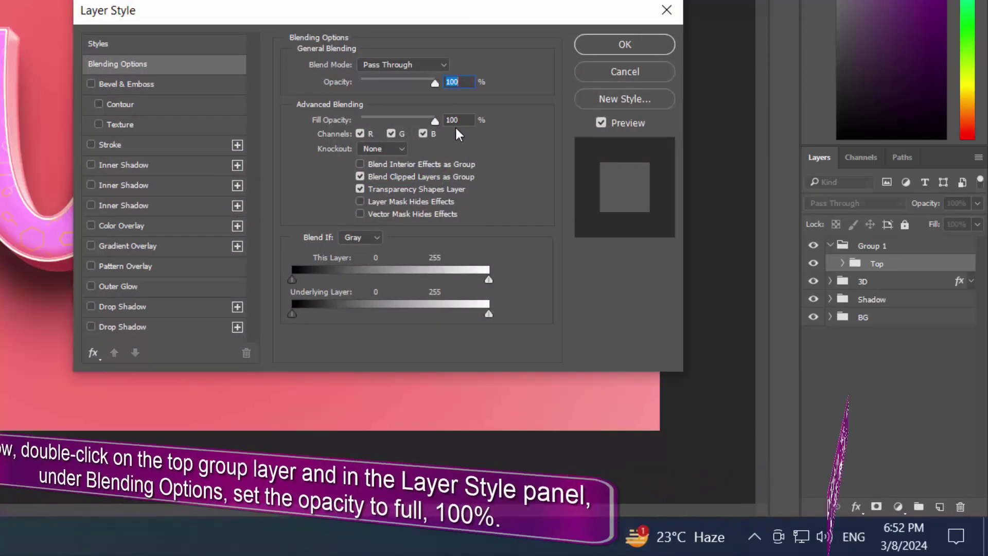
click(123, 85)
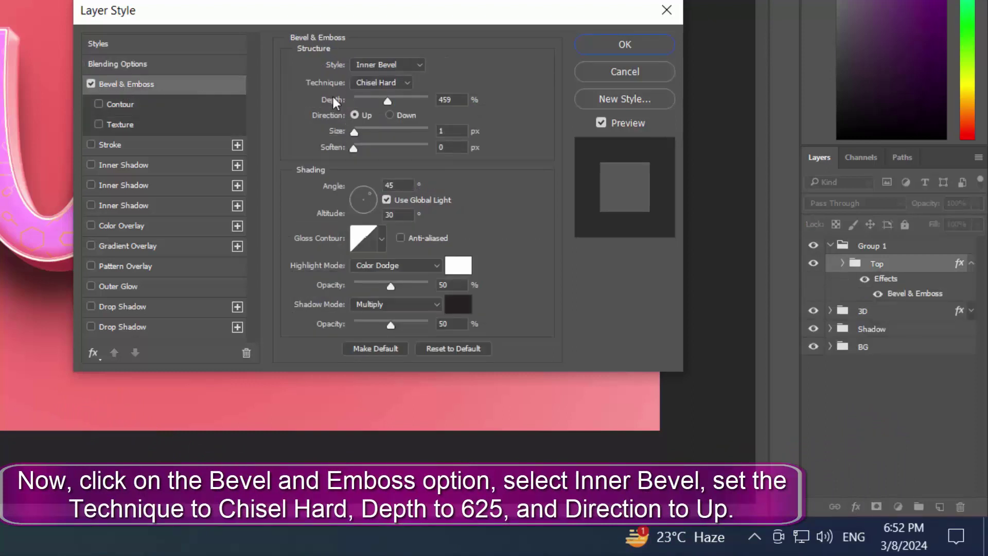
click(459, 99)
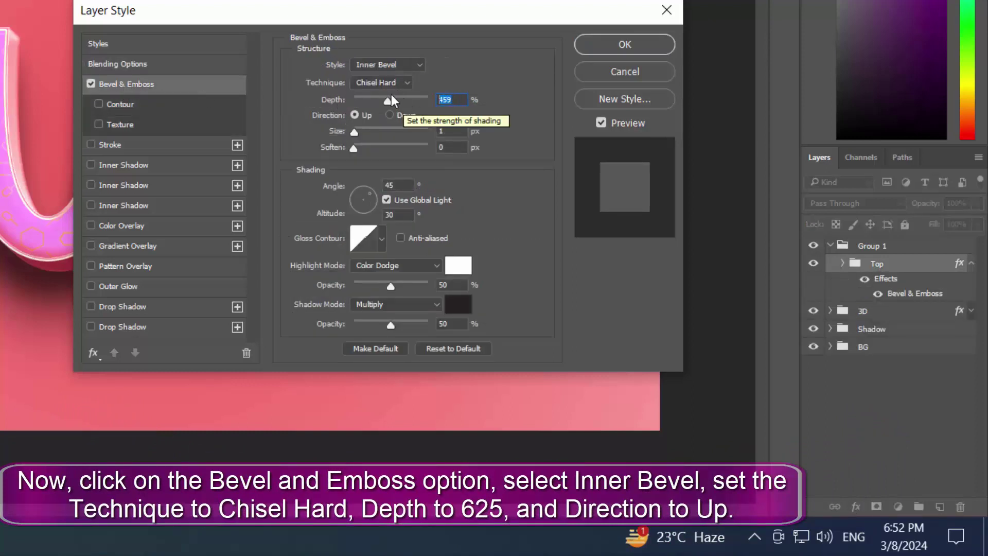
click(391, 83)
click(372, 97)
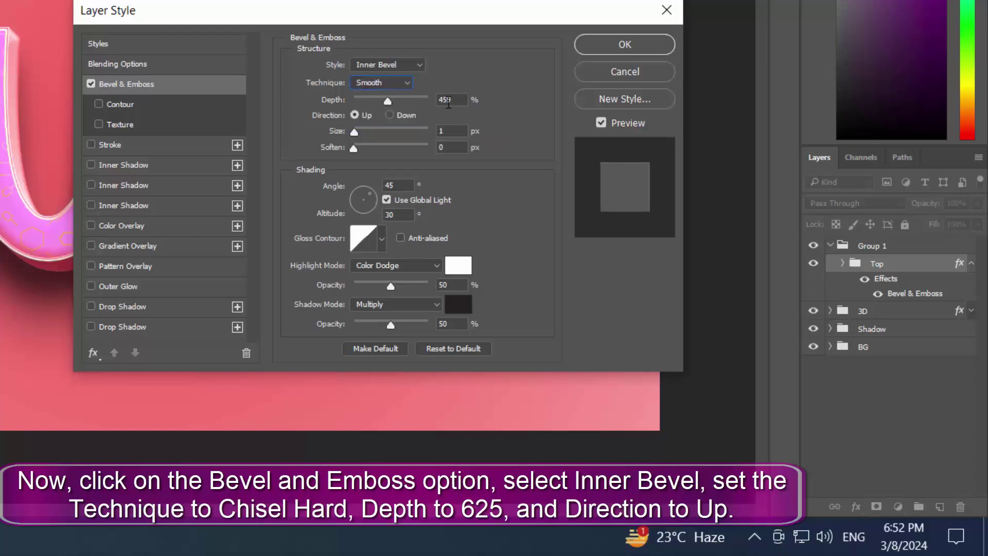
drag(425, 103, 408, 108)
text(625)
double_click(454, 133)
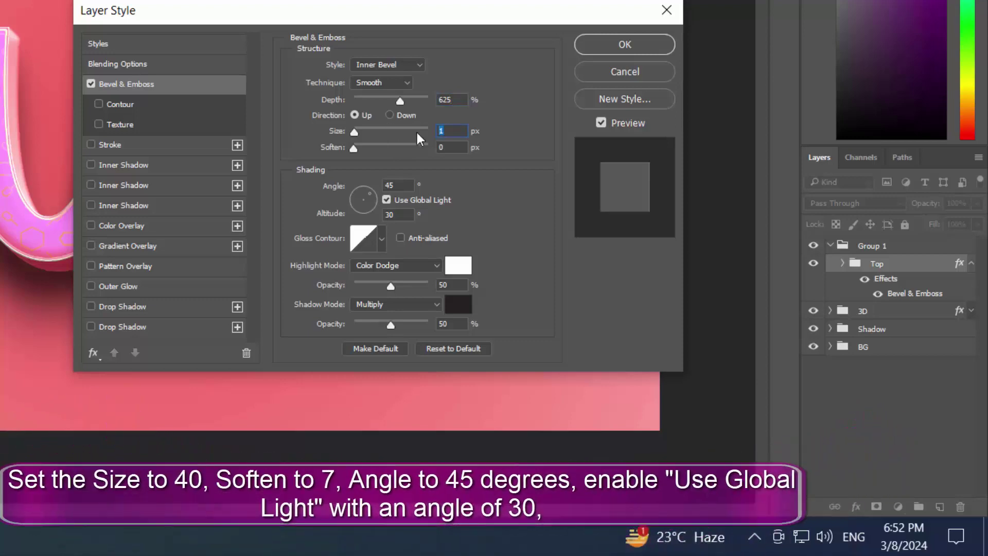
text(40)
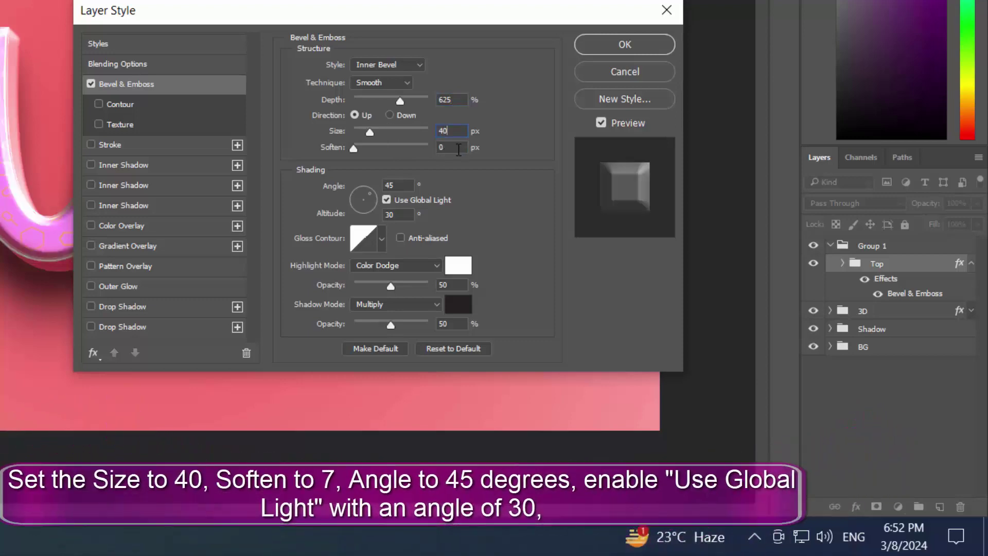
double_click(459, 149)
text(7)
click(365, 248)
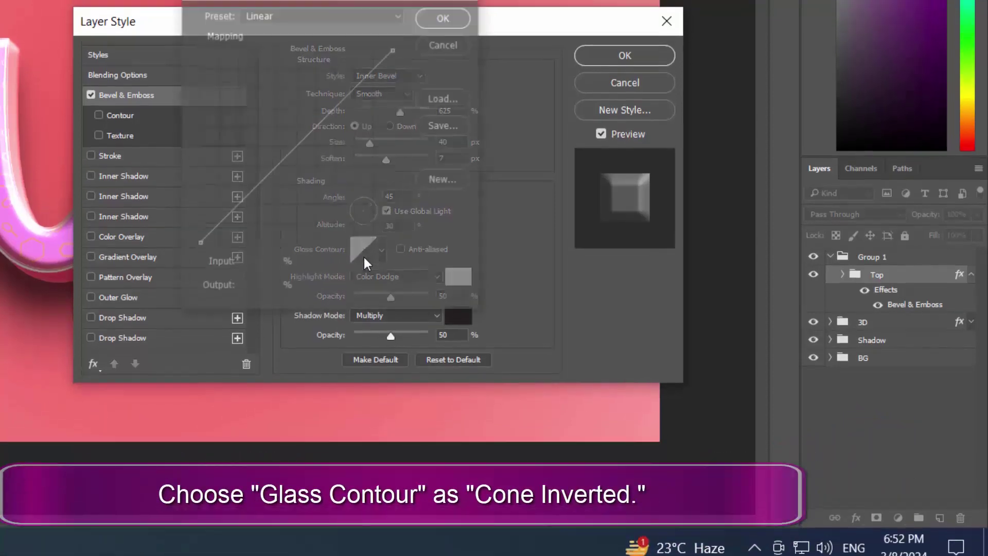
click(302, 7)
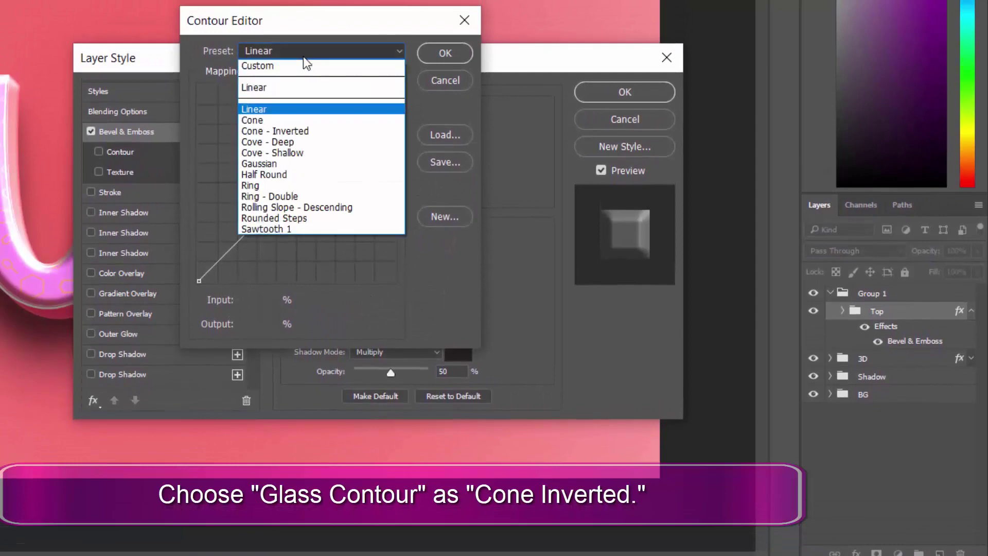
click(302, 54)
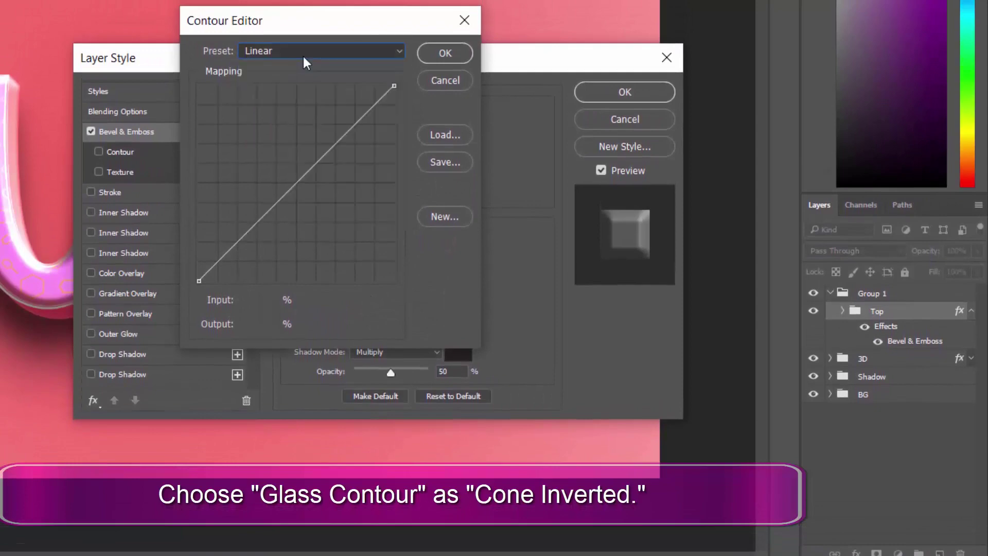
click(434, 87)
Step: Set the bevel's gloss contour to Cone - Inverted and its highlight opacity to 16%
click(384, 287)
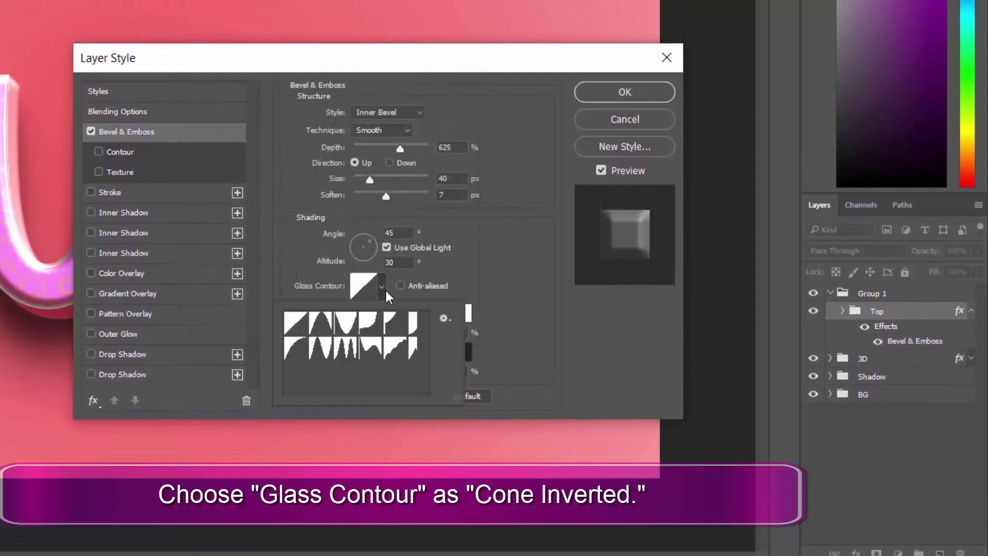
click(347, 327)
click(450, 253)
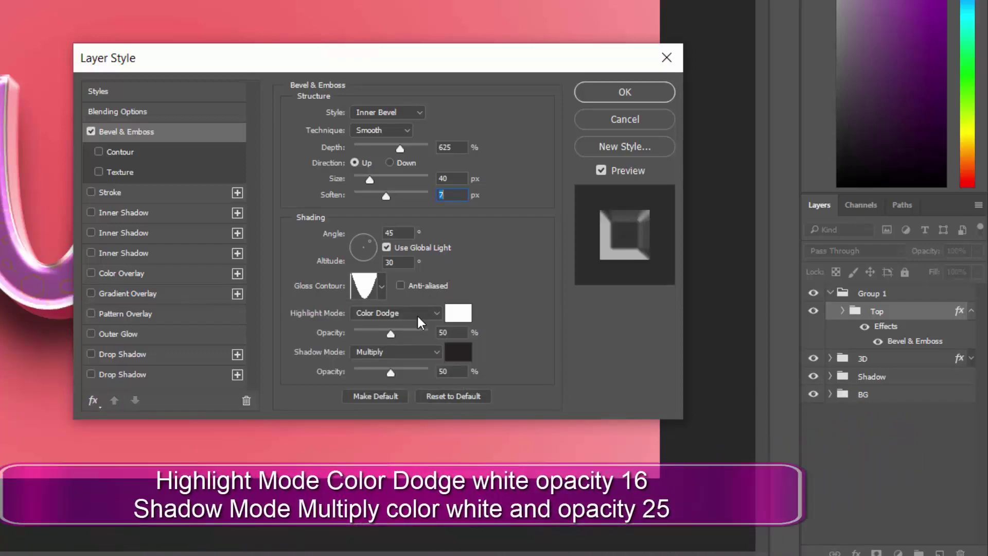
double_click(457, 335)
text(16)
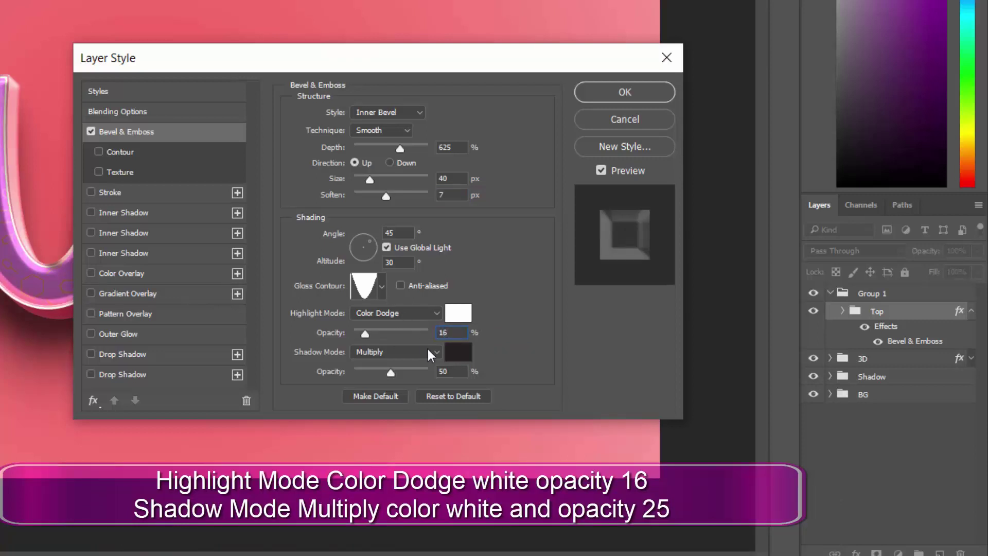
Step: Set the bevel's shadow color to #ffffff and its shadow opacity to 25%
click(453, 354)
text(ffffff)
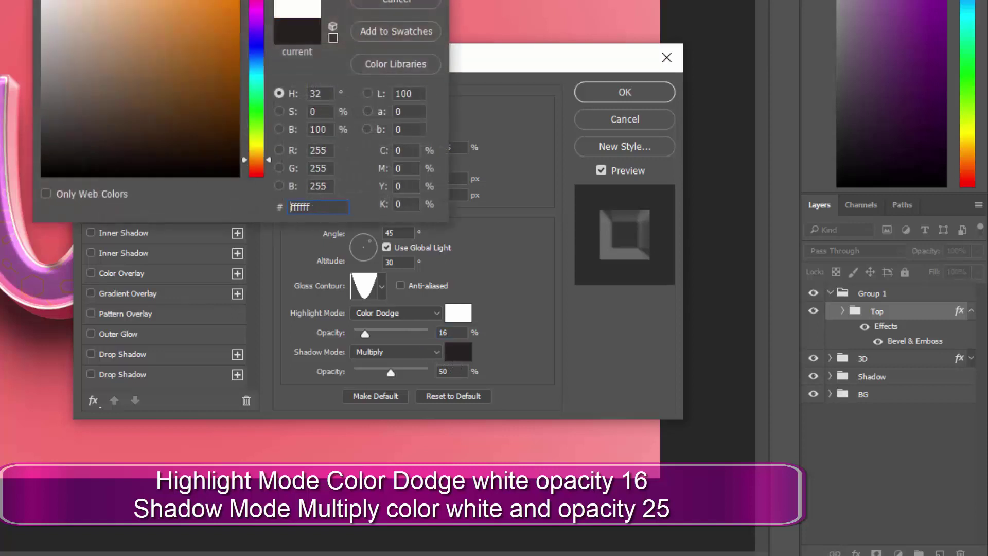
key(Return)
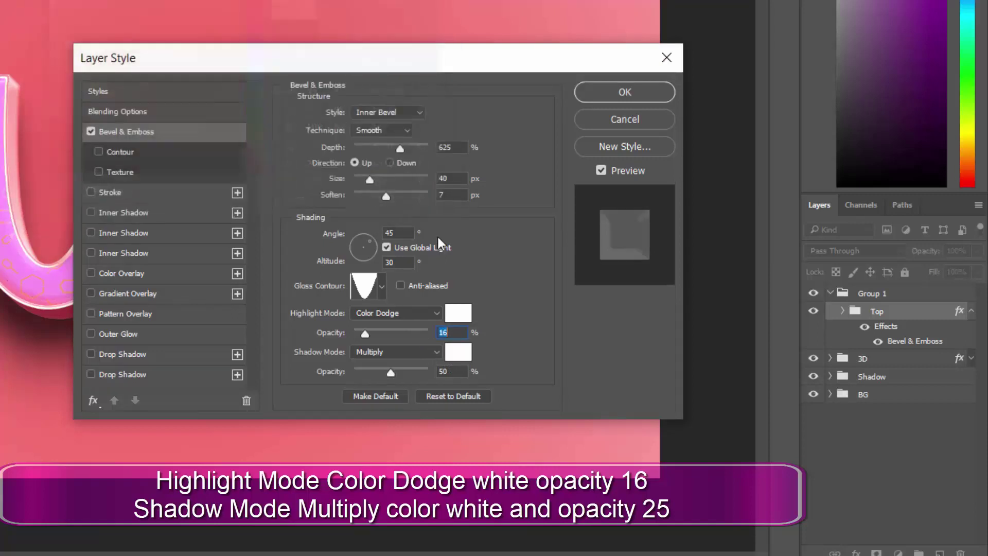
double_click(427, 371)
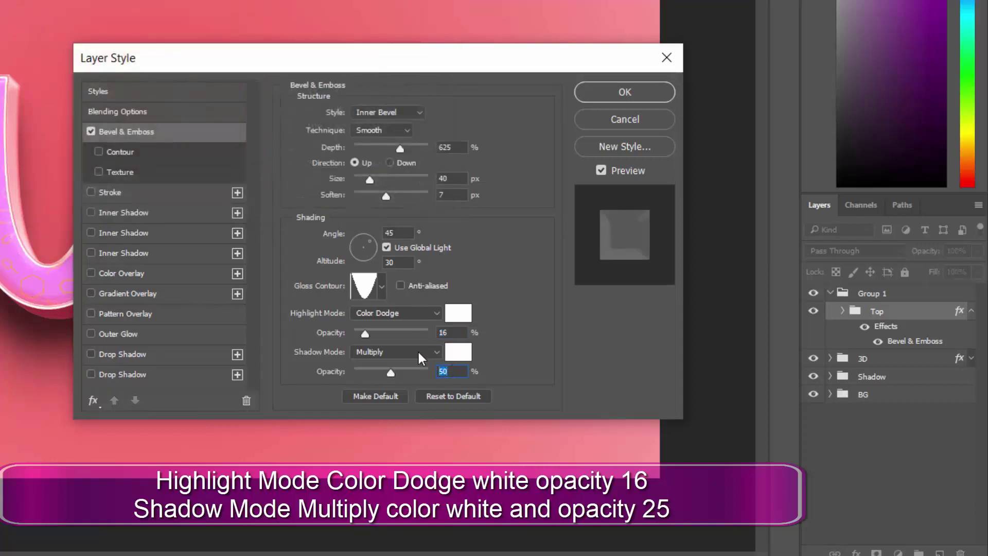
text(25)
Step: Enable the bevel's Contour with the Cone - Inverted shape and a 50% range, and apply the Top group's layer style
click(121, 154)
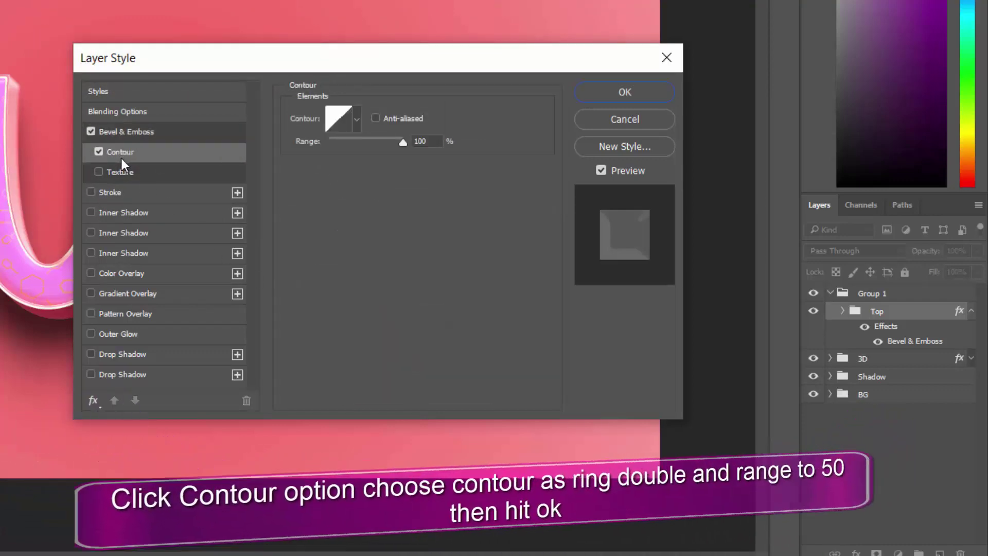
click(359, 117)
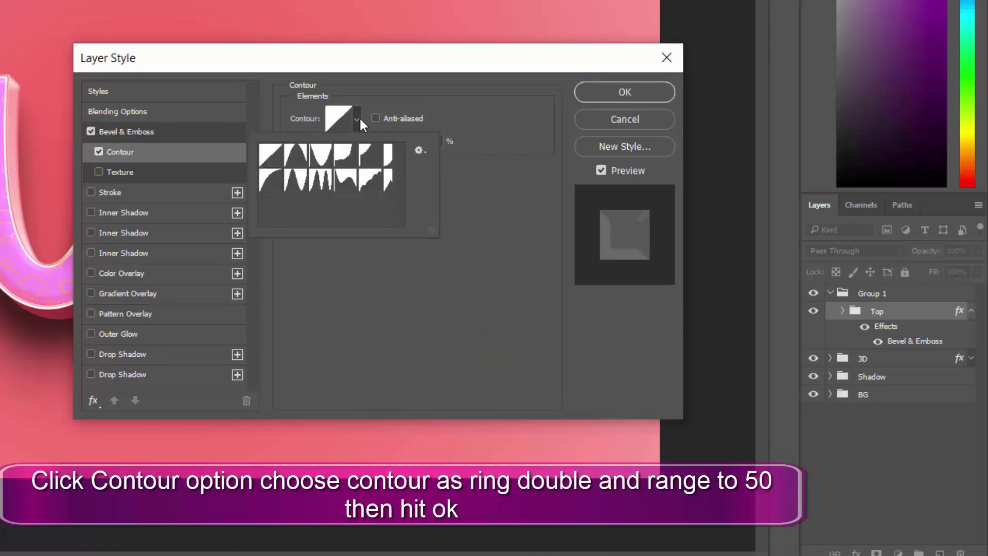
click(323, 155)
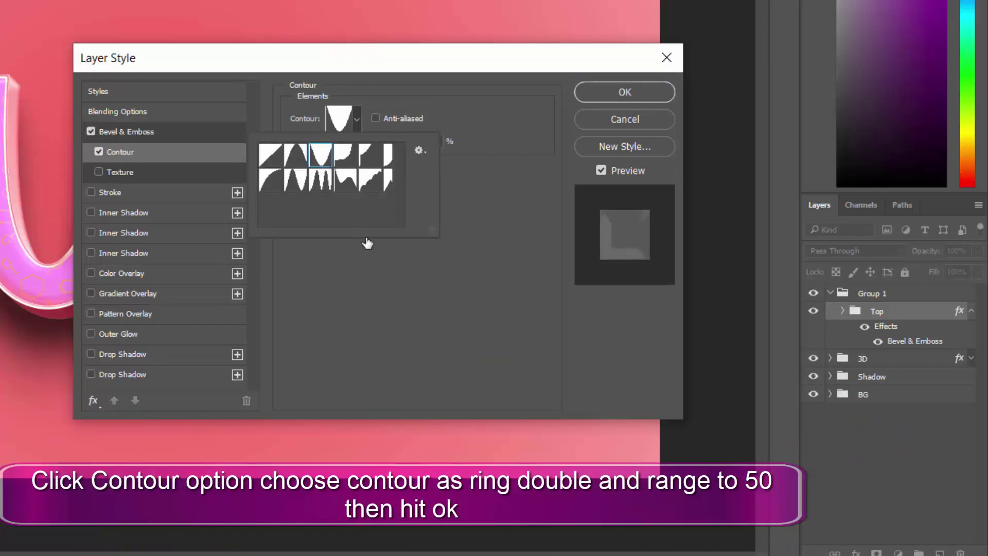
click(387, 253)
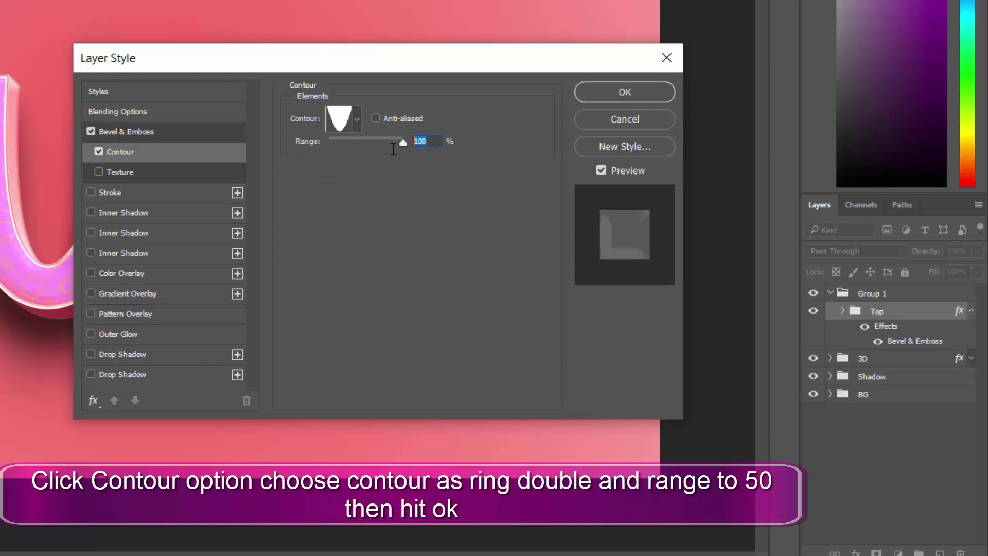
text(50)
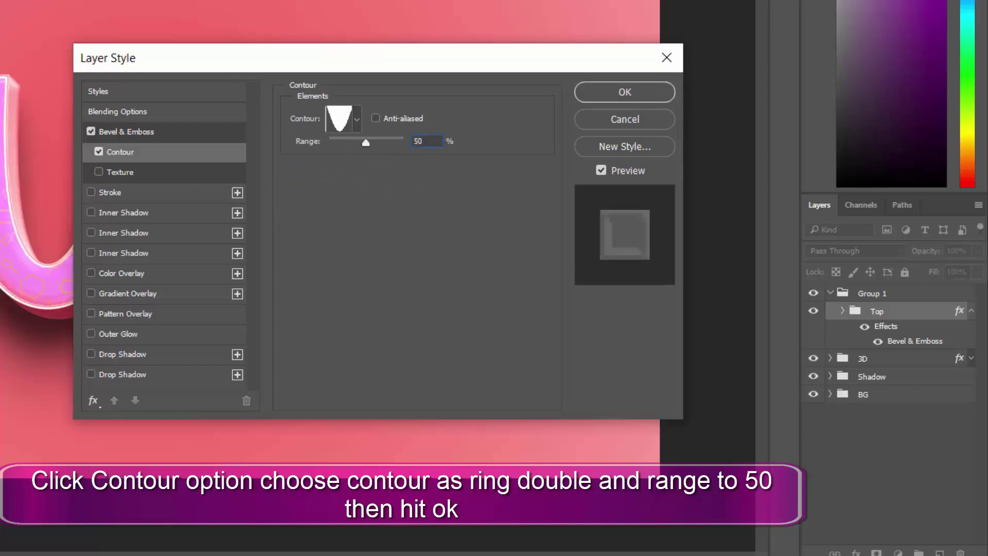
click(610, 94)
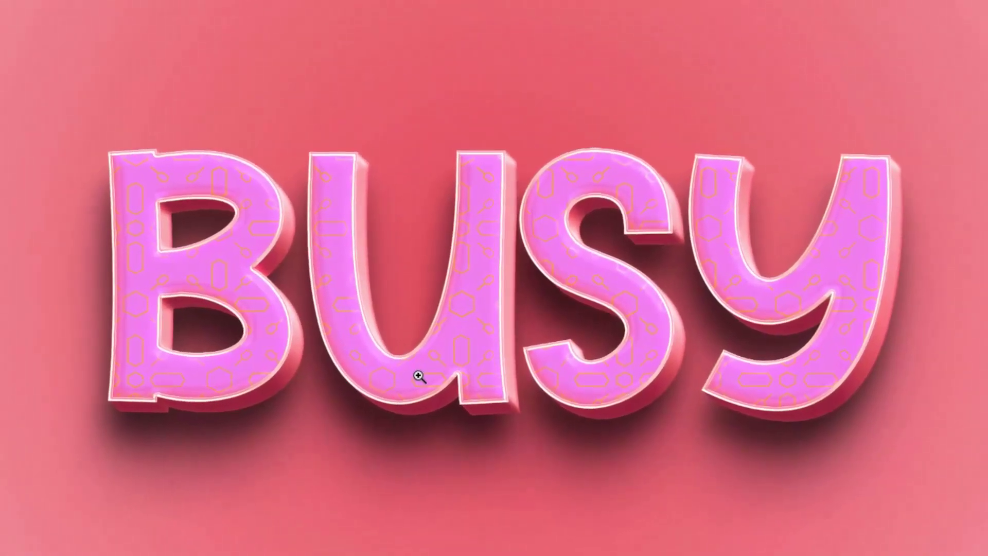
click(416, 374)
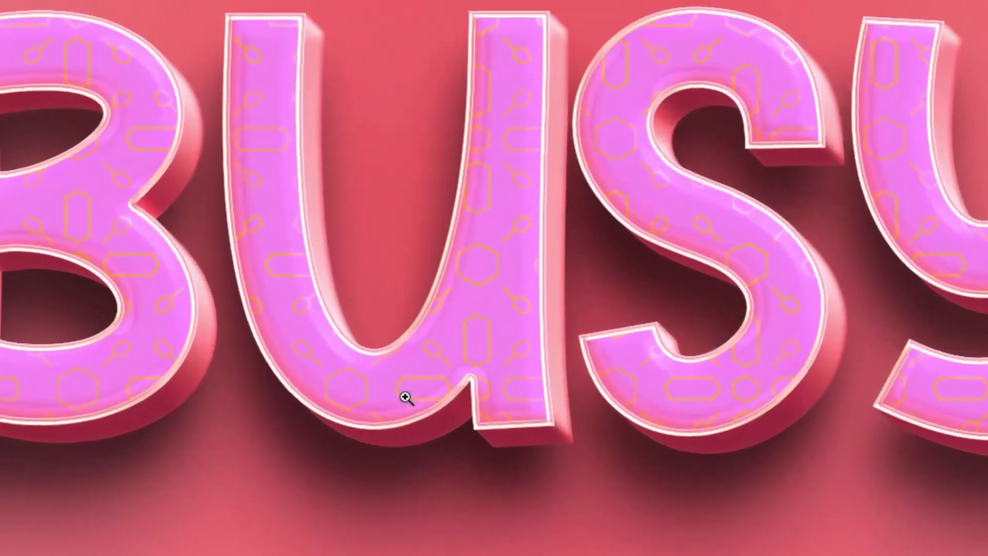